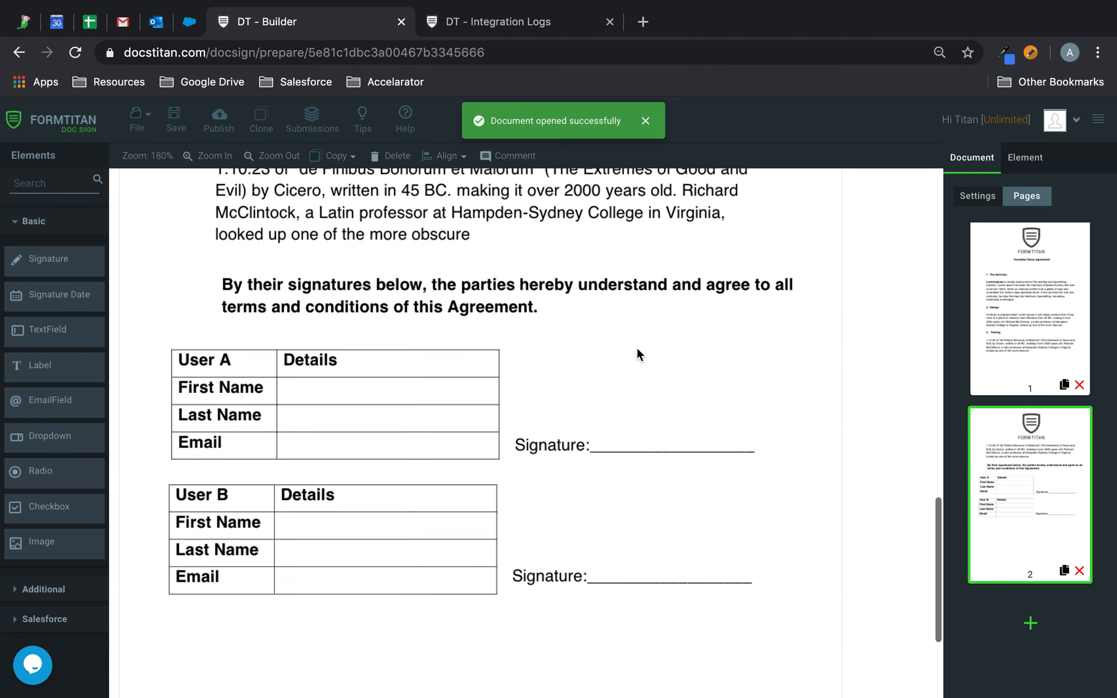
# In the document's General settings, replace the name Multiple User Signatures.pdf with Incomplete Signee Demo
pyautogui.click(977, 195)
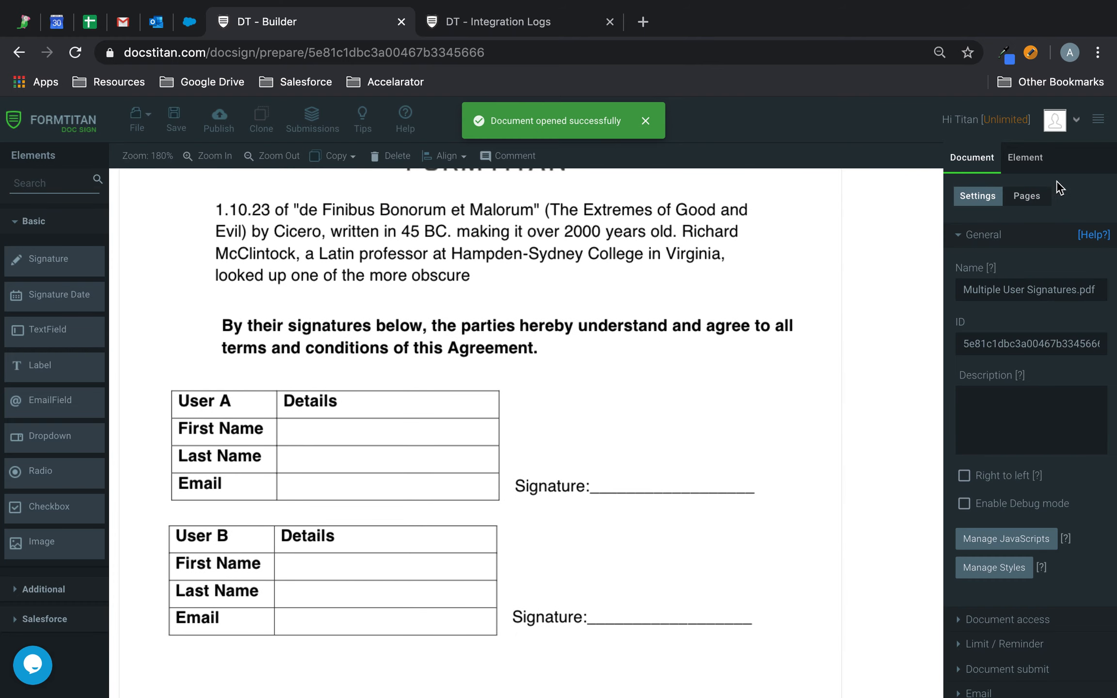
pyautogui.tripleClick(1014, 289)
pyautogui.press('BackSpace')
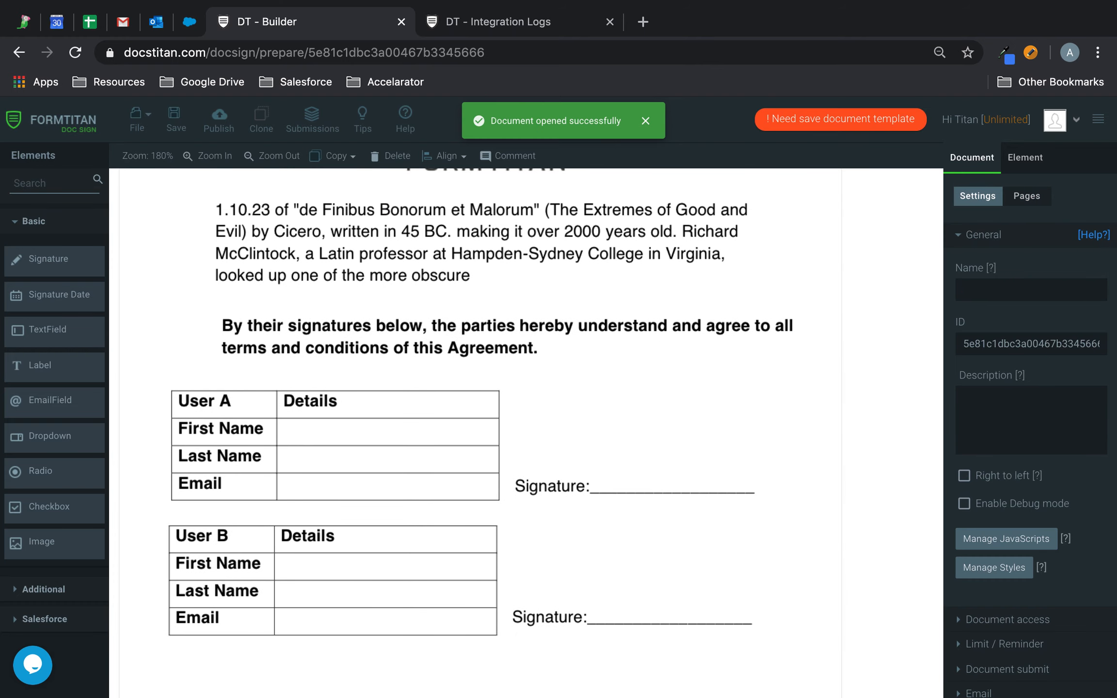
pyautogui.write('Mul')
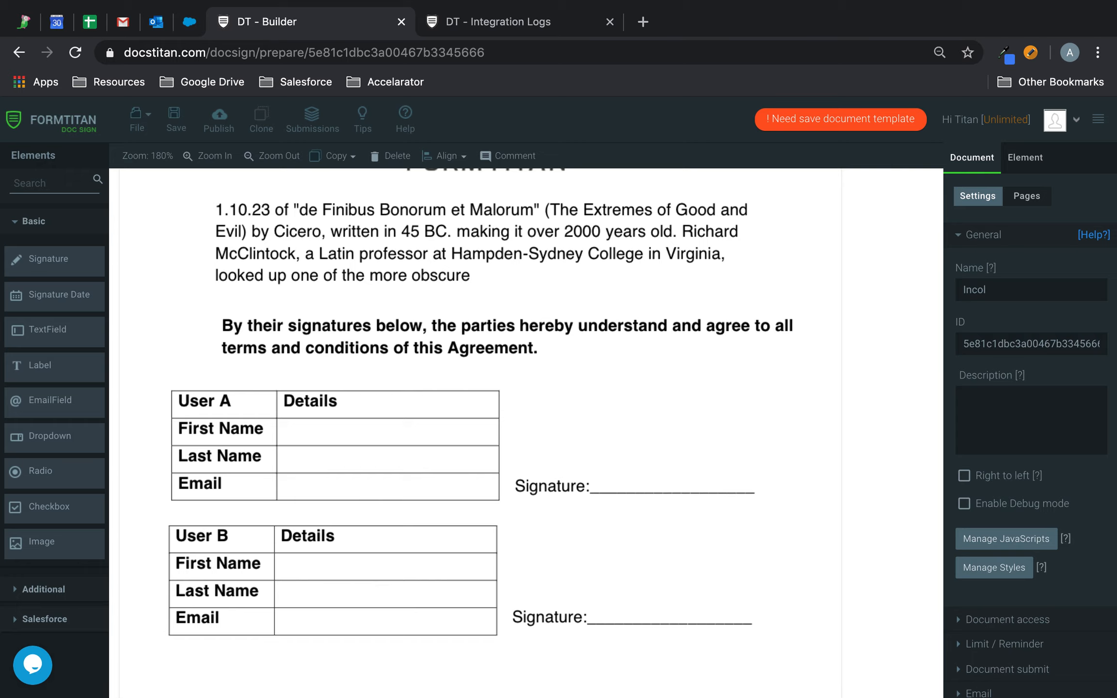
pyautogui.write('mplete Signee Demo')
# Save the document and place text fields in both users' First Name, Last Name and Email cells
pyautogui.click(176, 119)
pyautogui.moveTo(45, 331); pyautogui.dragTo(448, 484)
pyautogui.press('super+v')
pyautogui.press('super+v')
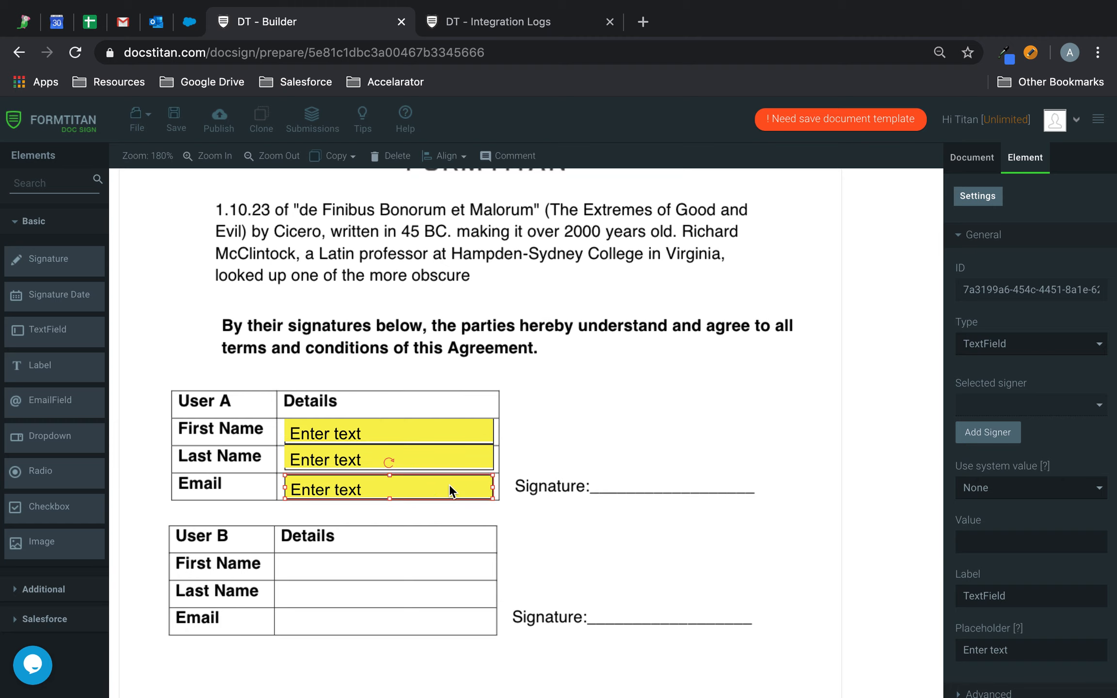
pyautogui.click(458, 536)
pyautogui.press('super+v')
pyautogui.moveTo(447, 456); pyautogui.dragTo(443, 564)
pyautogui.click(449, 649)
pyautogui.press('super+v')
pyautogui.moveTo(436, 451); pyautogui.dragTo(433, 589)
pyautogui.click(443, 635)
pyautogui.press('super+v')
pyautogui.moveTo(430, 436); pyautogui.dragTo(417, 617)
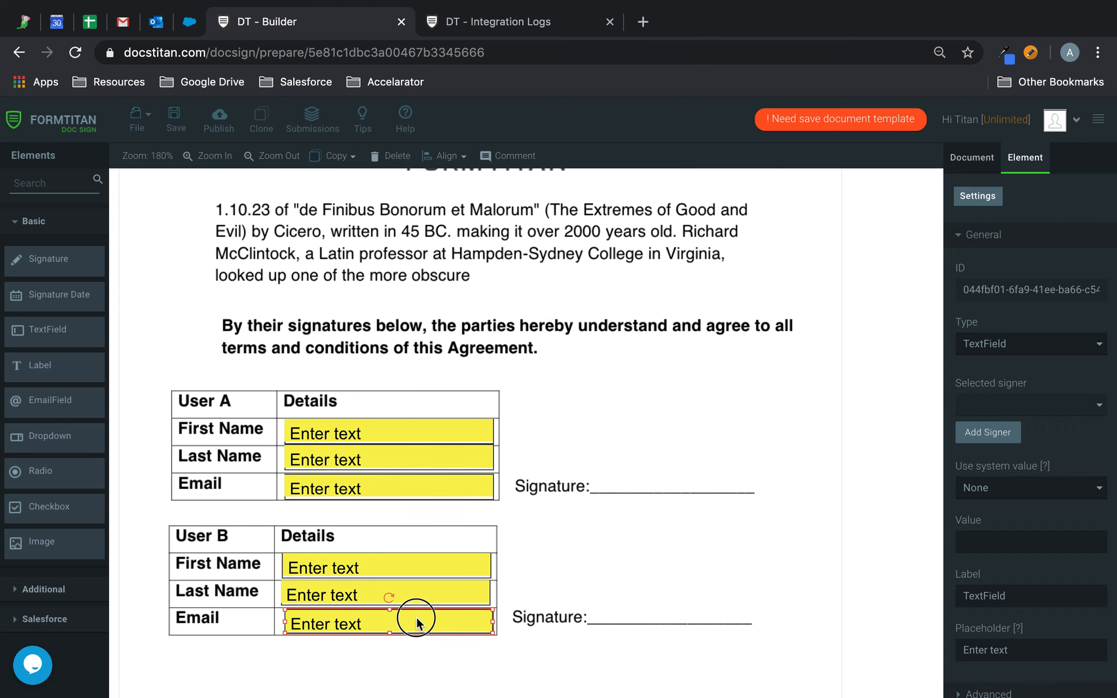
# Add an enlarged signature box on User A's signature line and a copy on User B's
pyautogui.moveTo(55, 264)
pyautogui.mouseDown()
pyautogui.moveTo(725, 442)
pyautogui.moveTo(720, 481)
pyautogui.moveTo(637, 481)
pyautogui.mouseUp()
pyautogui.moveTo(734, 453)
pyautogui.mouseDown()
pyautogui.moveTo(800, 379)
pyautogui.moveTo(802, 391)
pyautogui.mouseUp()
pyautogui.moveTo(761, 436); pyautogui.dragTo(757, 435)
pyautogui.hotkey('ctrl', 'c')
pyautogui.hotkey('ctrl', 'v')
pyautogui.moveTo(746, 517); pyautogui.dragTo(740, 550)
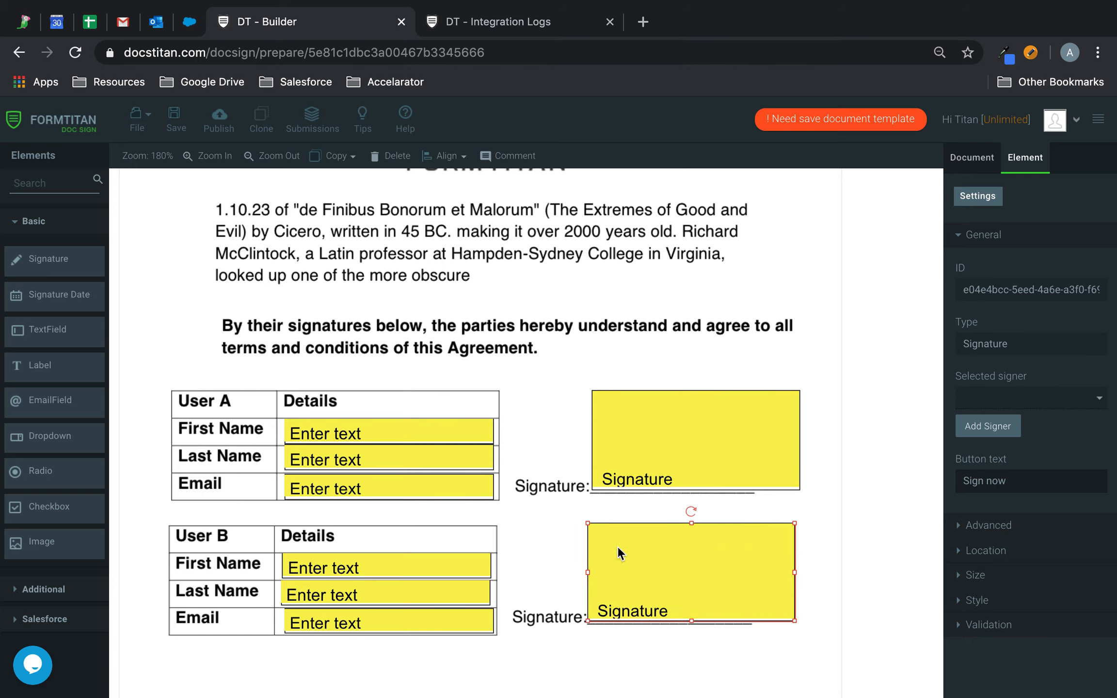
pyautogui.click(541, 553)
# Tag User A's name, email and signature fields, e.g. A firstname, A lastname, A signature
pyautogui.click(429, 439)
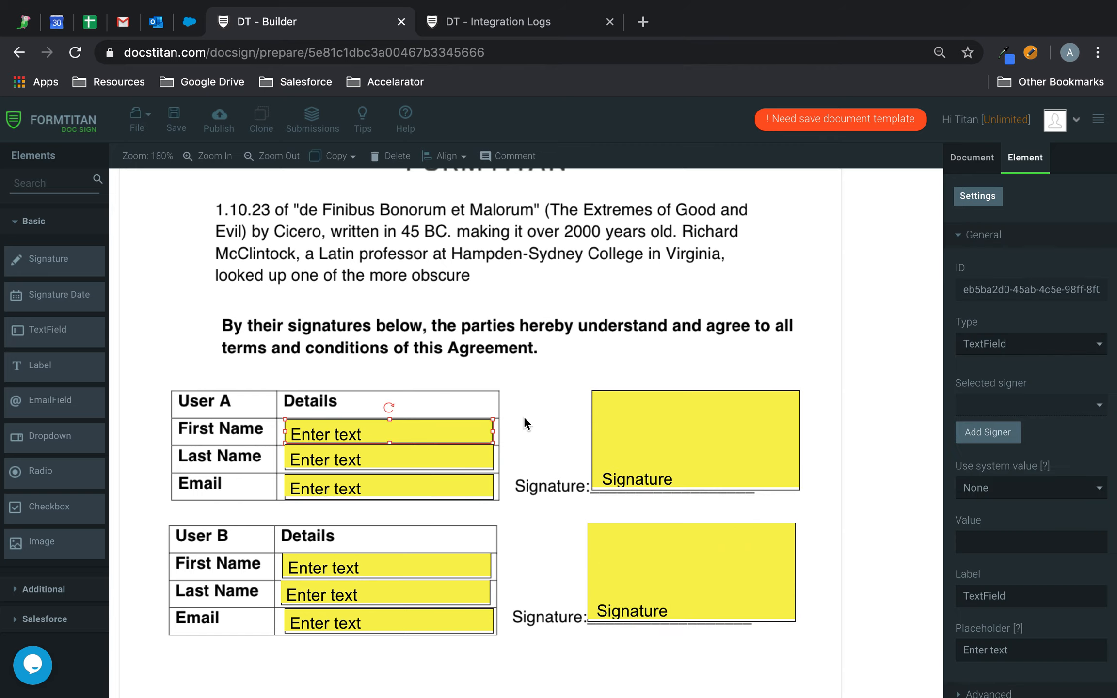
pyautogui.scroll(-2, 950, 601)
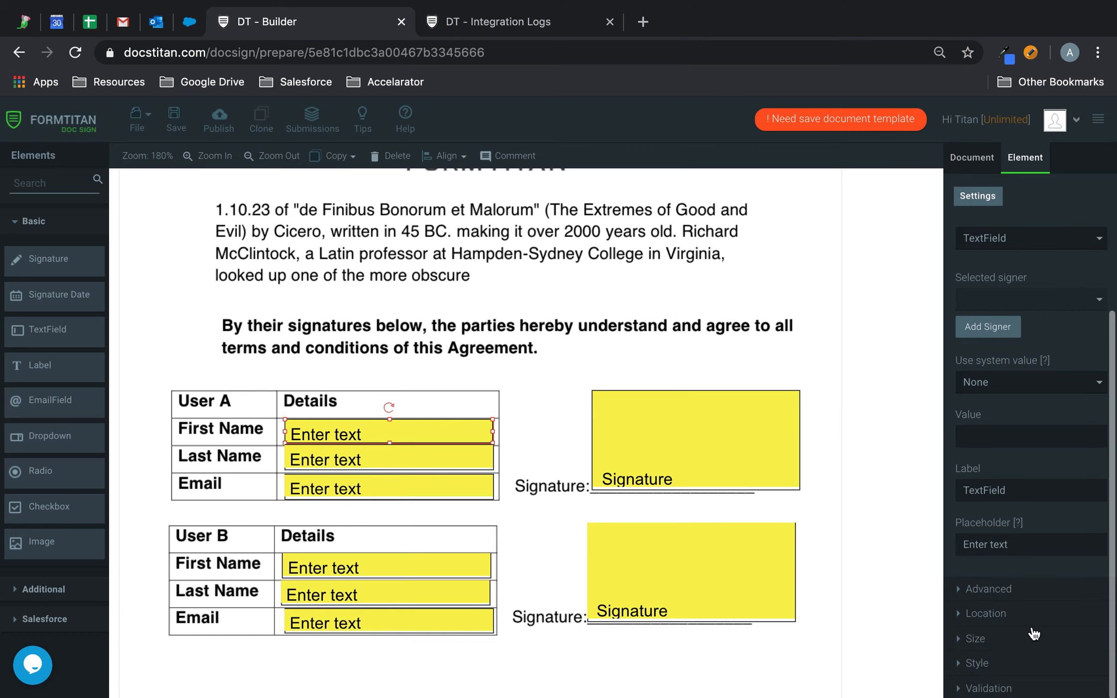
pyautogui.click(991, 584)
pyautogui.click(1019, 327)
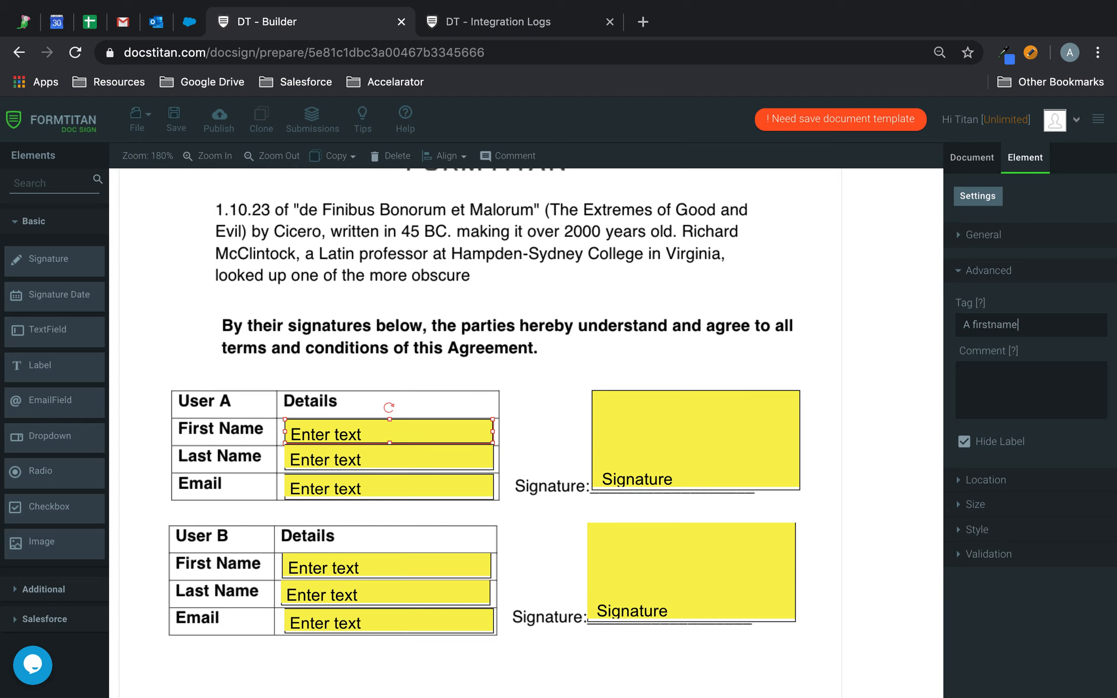
pyautogui.click(331, 450)
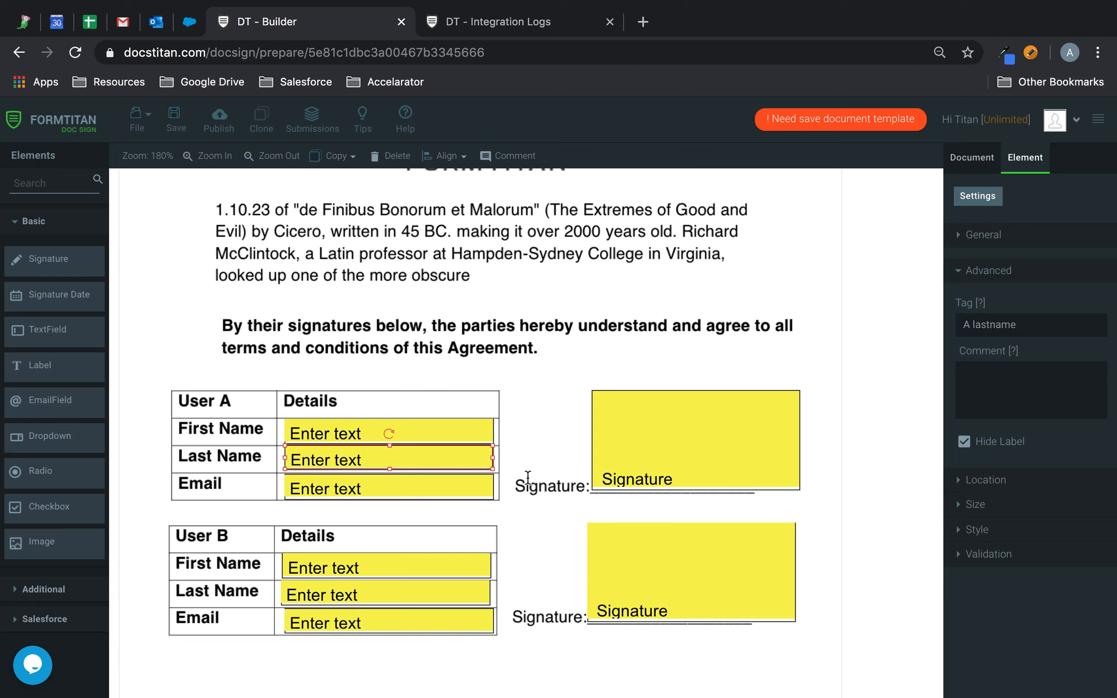
pyautogui.click(390, 486)
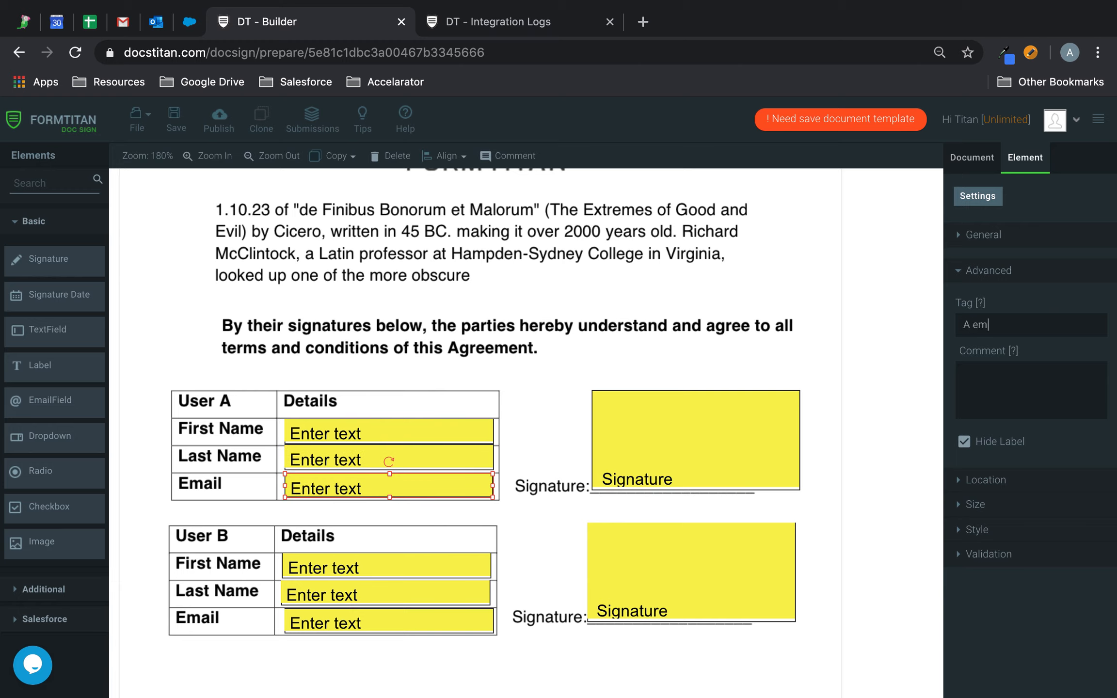
pyautogui.click(719, 466)
pyautogui.click(1028, 332)
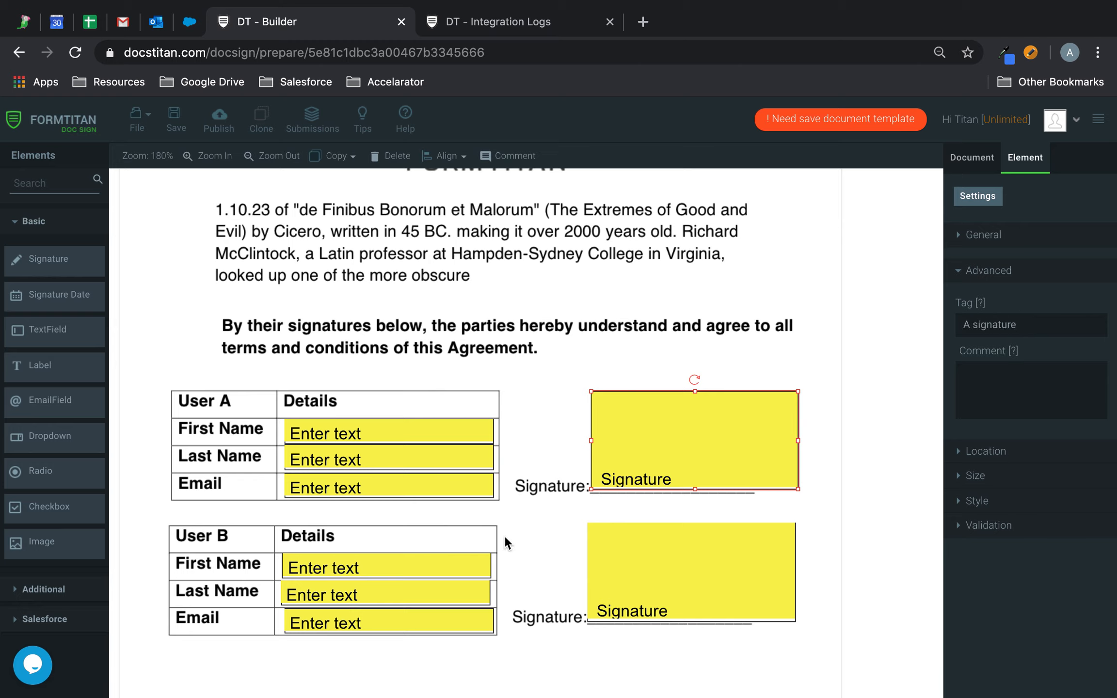
# Tag User B's fields B firstname, B lastname, B email and B signature
pyautogui.click(378, 567)
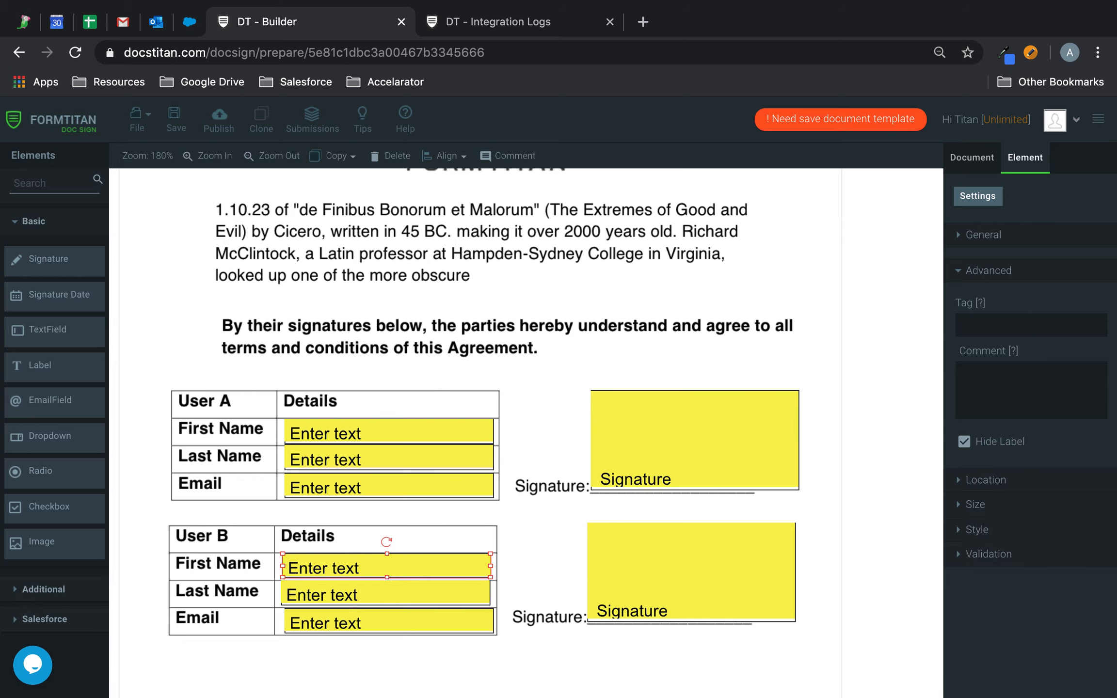
pyautogui.click(350, 589)
pyautogui.click(1041, 326)
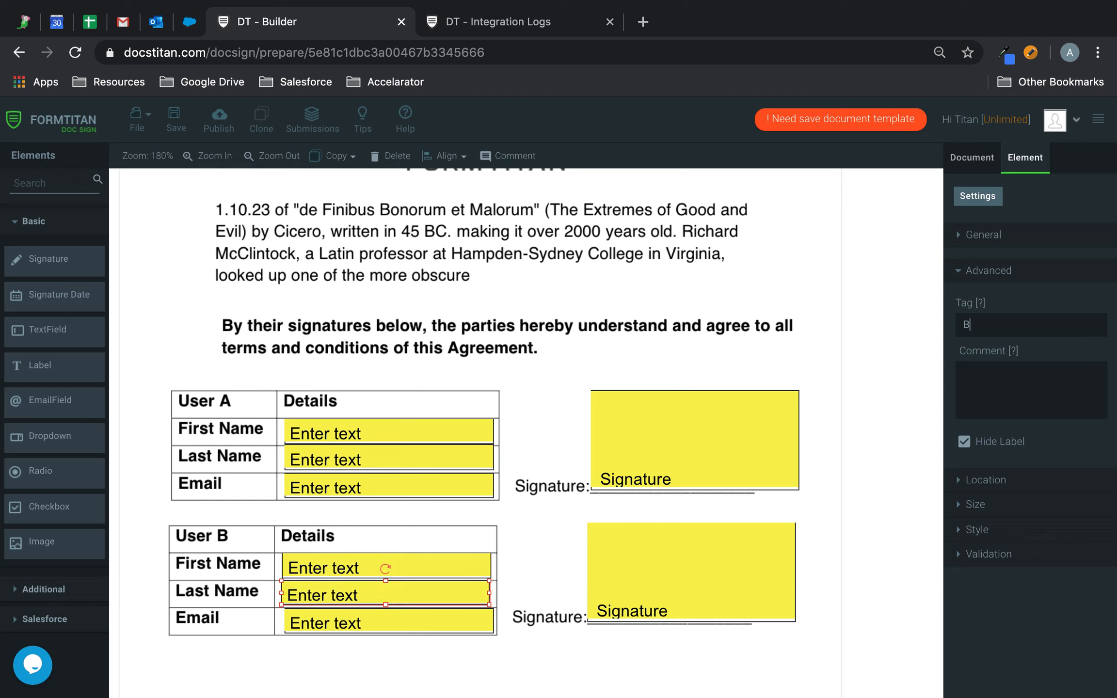
pyautogui.write('B lastname')
pyautogui.click(343, 623)
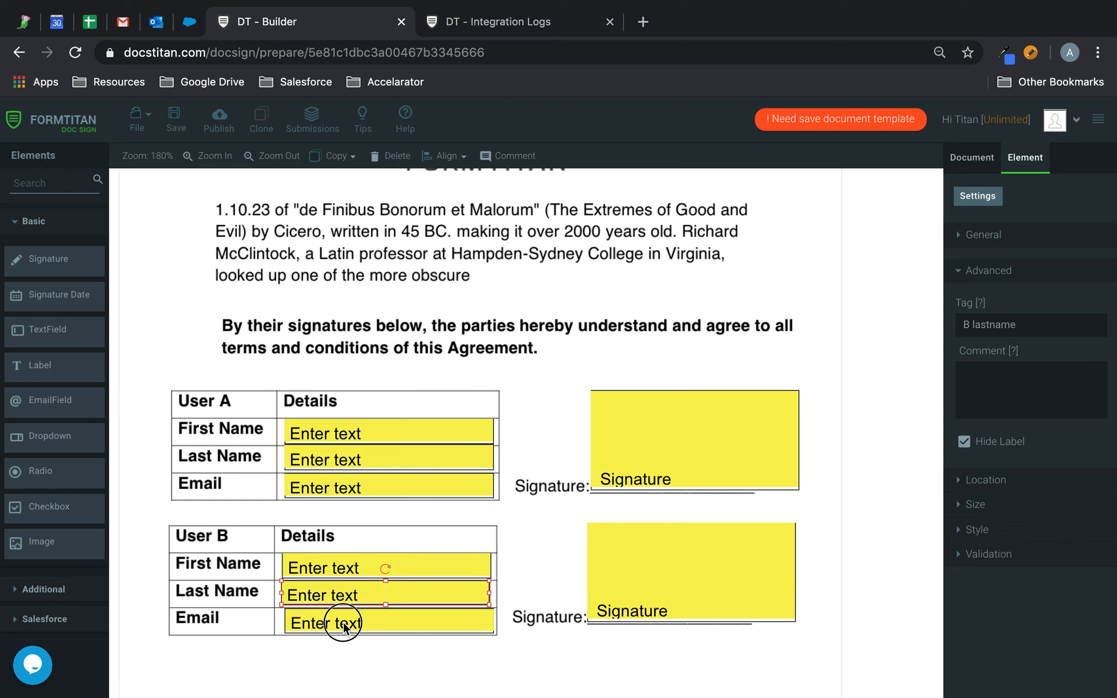
pyautogui.click(1025, 334)
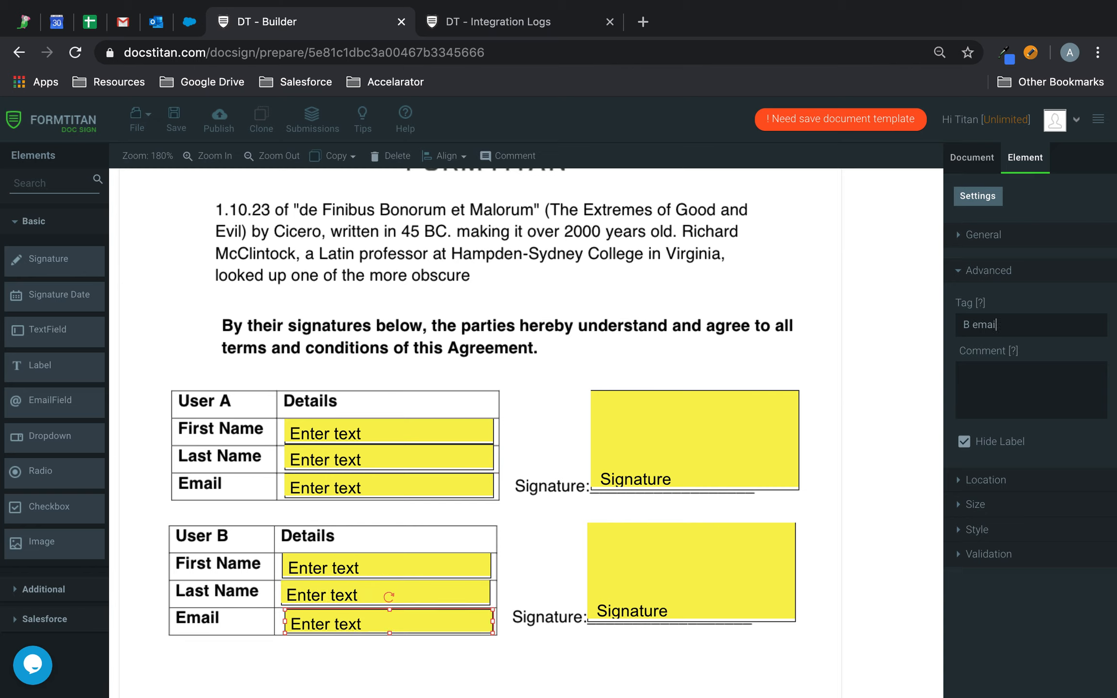
pyautogui.write('B email')
pyautogui.click(692, 569)
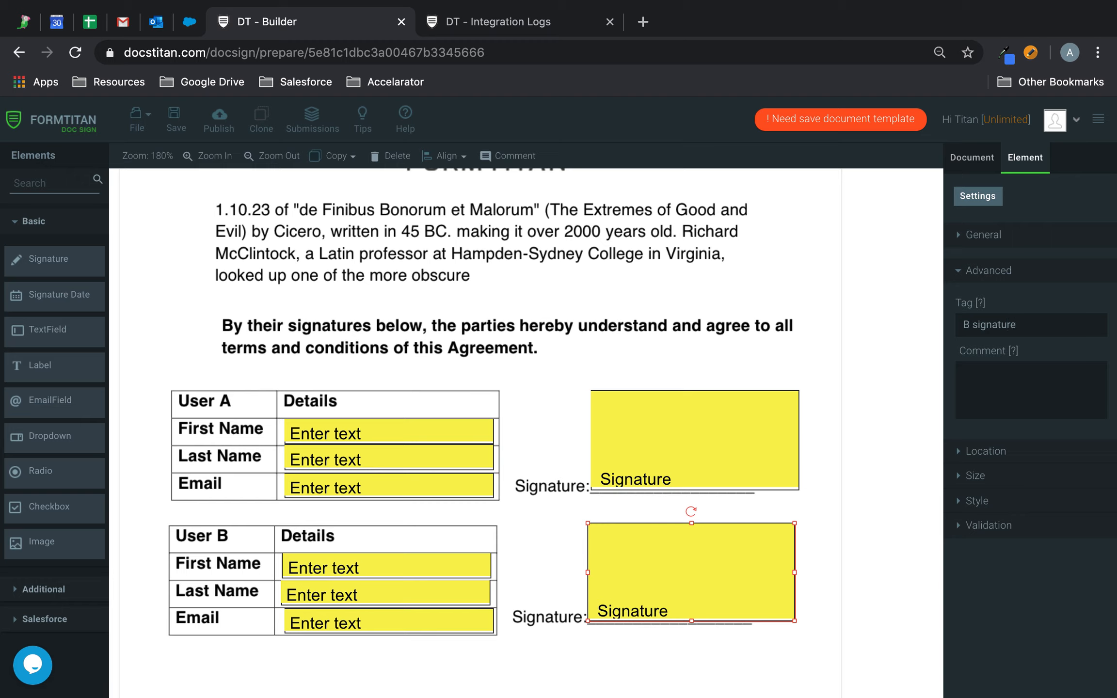
pyautogui.click(416, 424)
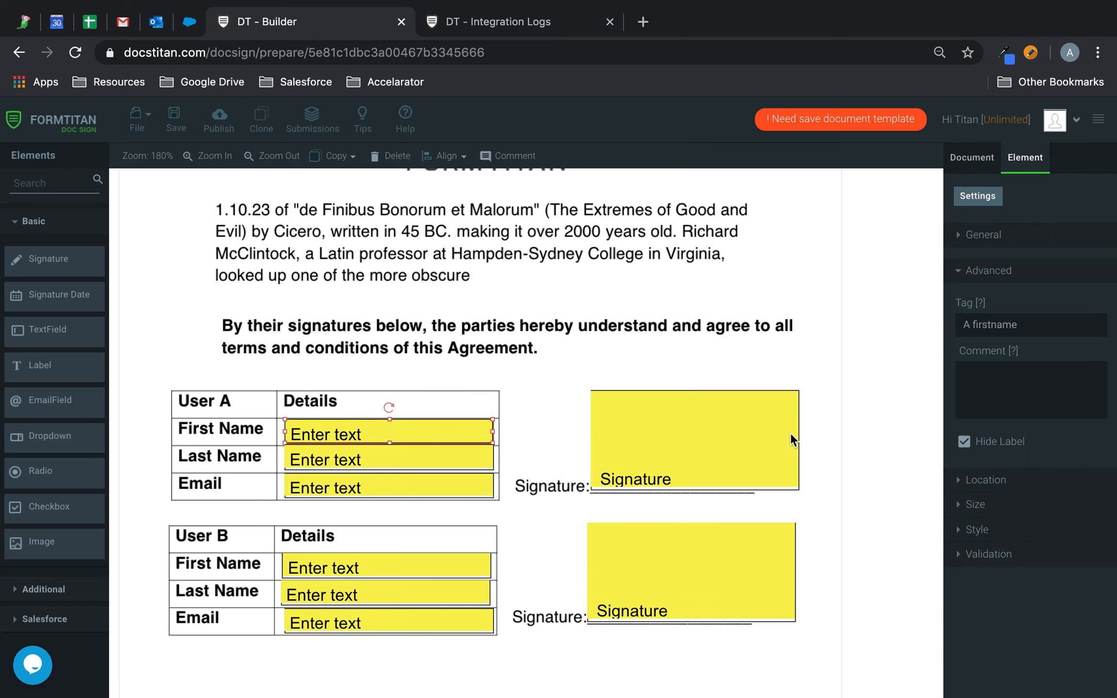
# Relabel User A's text fields as first name, last name and email
pyautogui.click(985, 236)
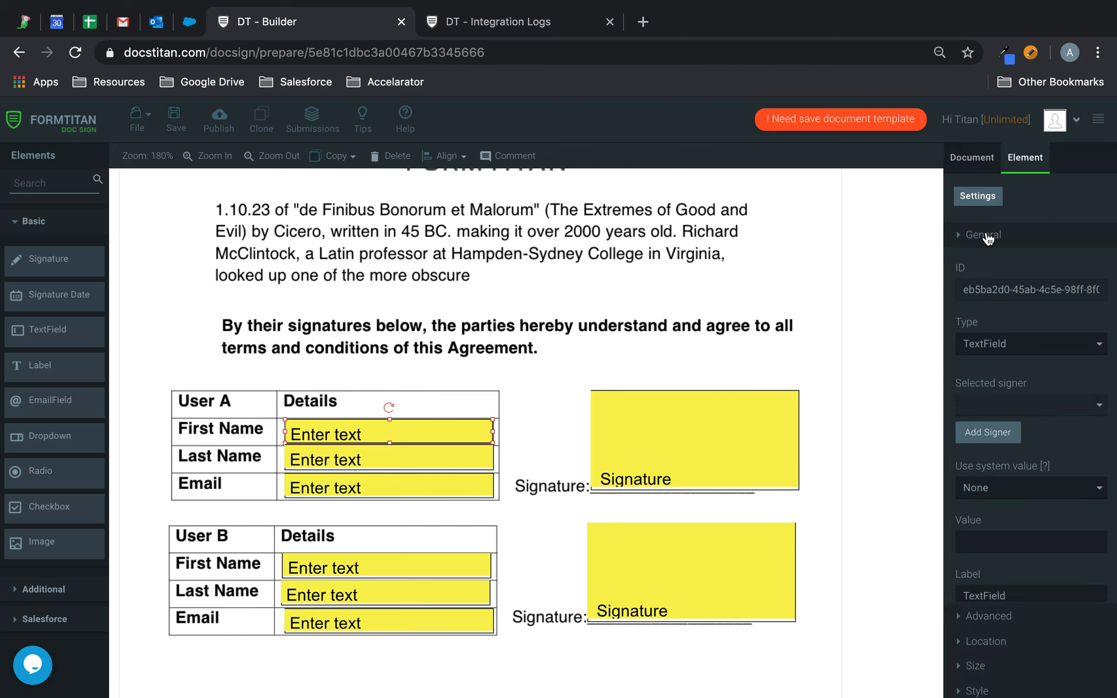
pyautogui.click(985, 235)
pyautogui.click(473, 363)
pyautogui.click(443, 435)
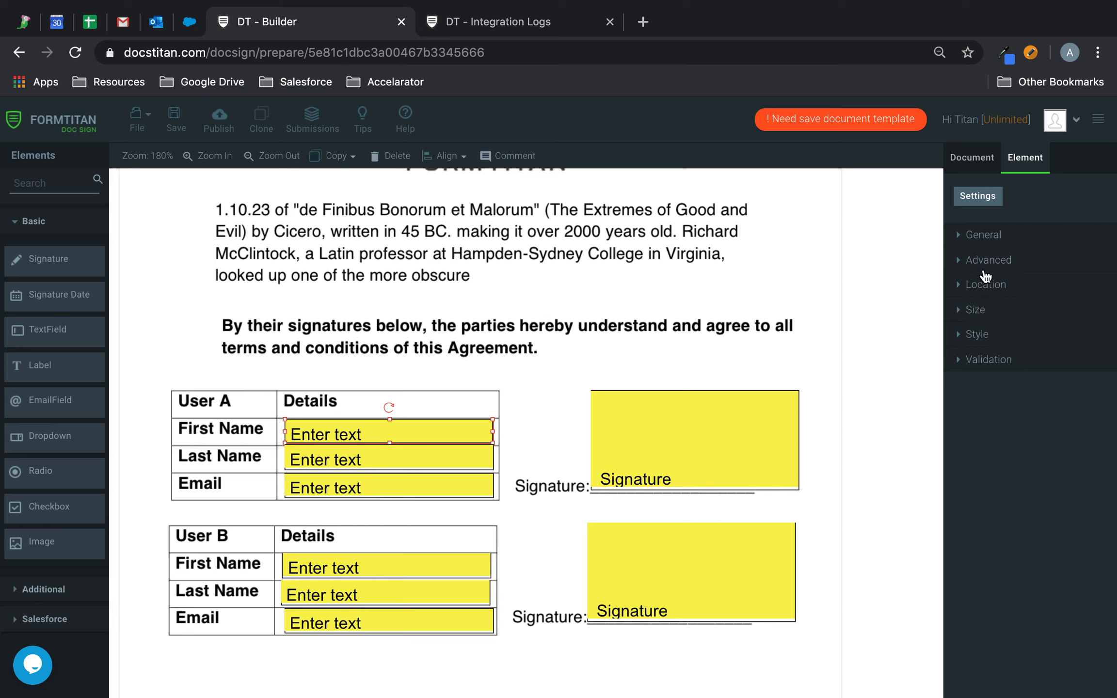
pyautogui.click(994, 241)
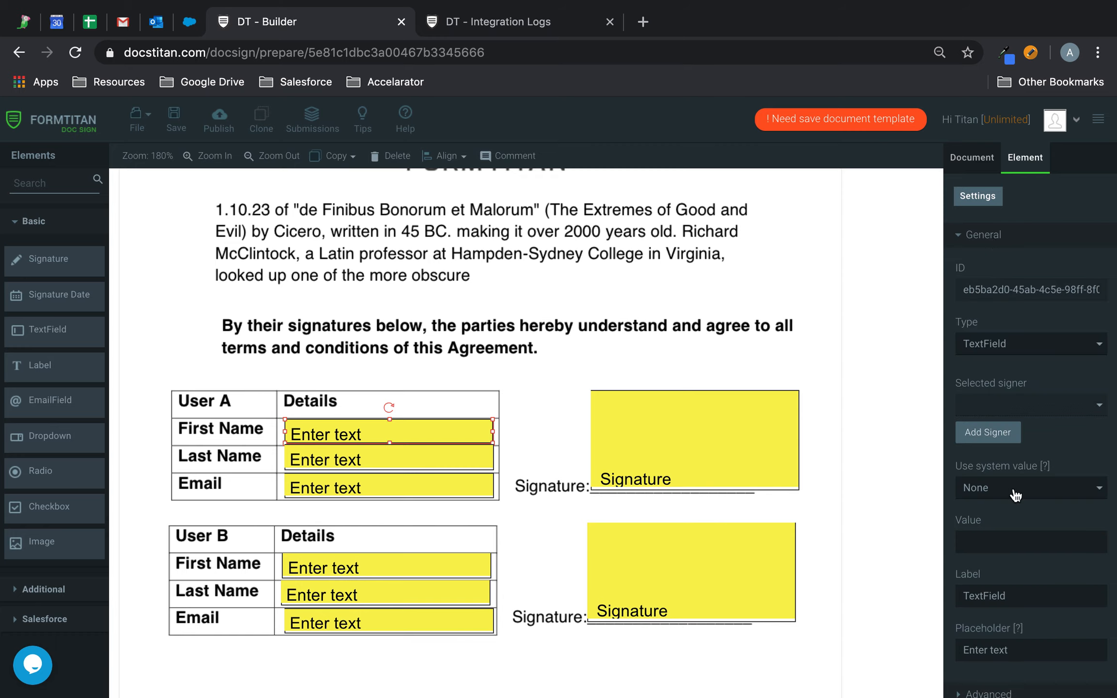
pyautogui.scroll(-3, 945, 484)
pyautogui.moveTo(1037, 490); pyautogui.dragTo(756, 490)
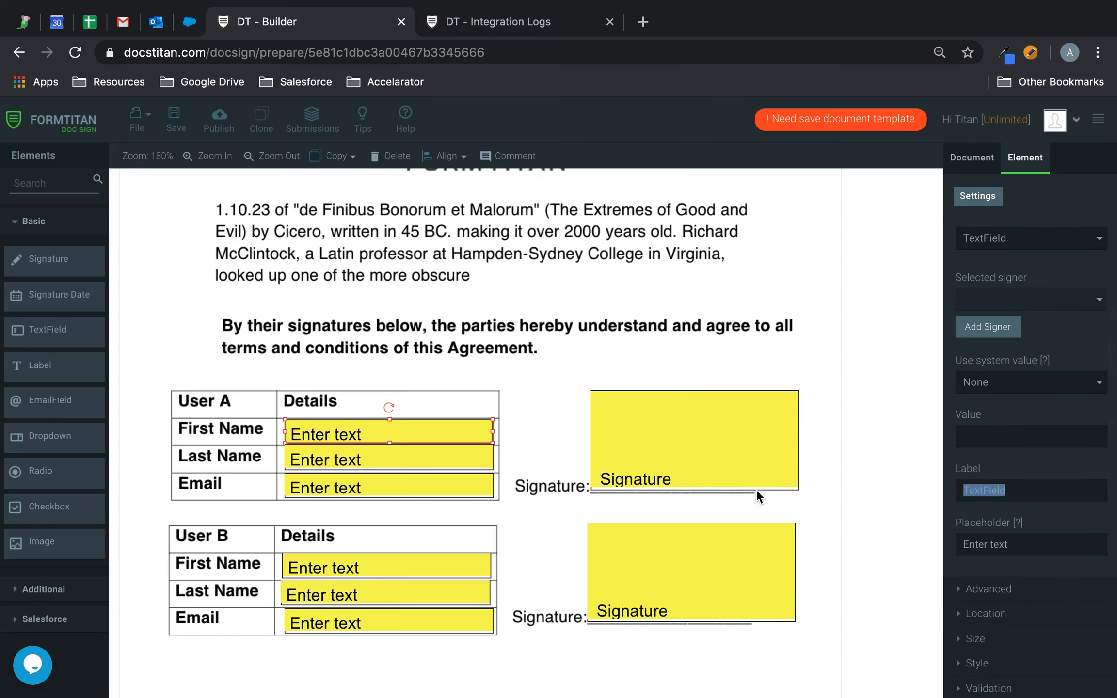
pyautogui.write('F')
pyautogui.click(349, 467)
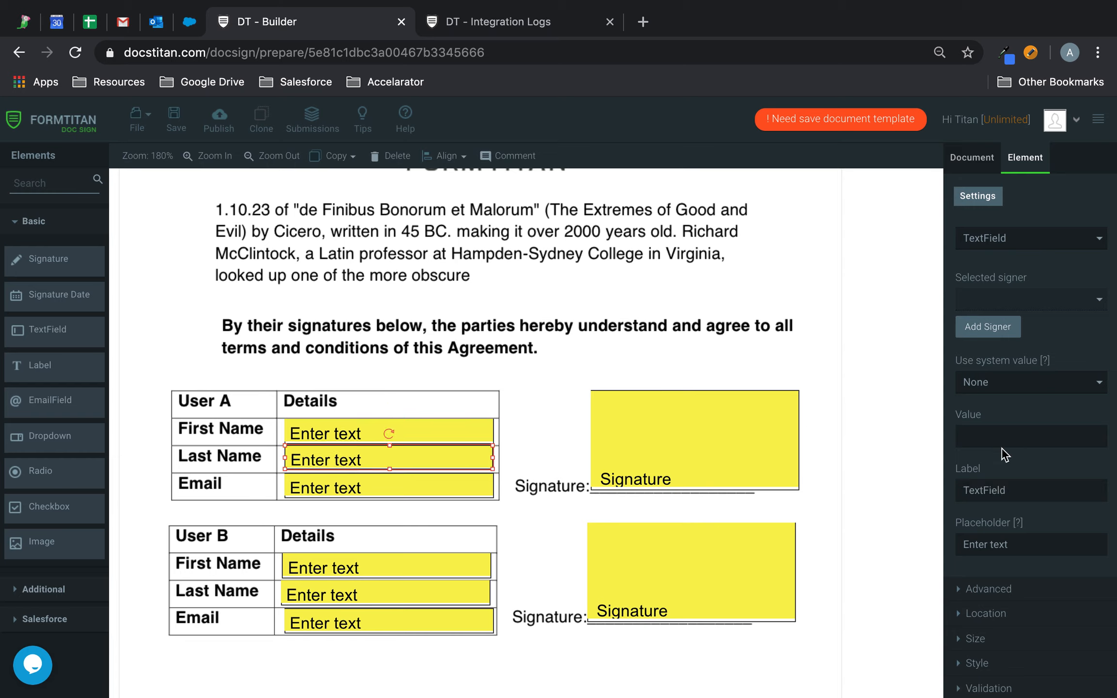
pyautogui.doubleClick(1035, 495)
pyautogui.write('Lastna,')
pyautogui.click(407, 490)
pyautogui.moveTo(1030, 487); pyautogui.dragTo(818, 477)
pyautogui.write('email')
# Relabel User B's text fields as first name, last name and email
pyautogui.click(339, 565)
pyautogui.moveTo(1023, 487); pyautogui.dragTo(662, 485)
pyautogui.write('fi')
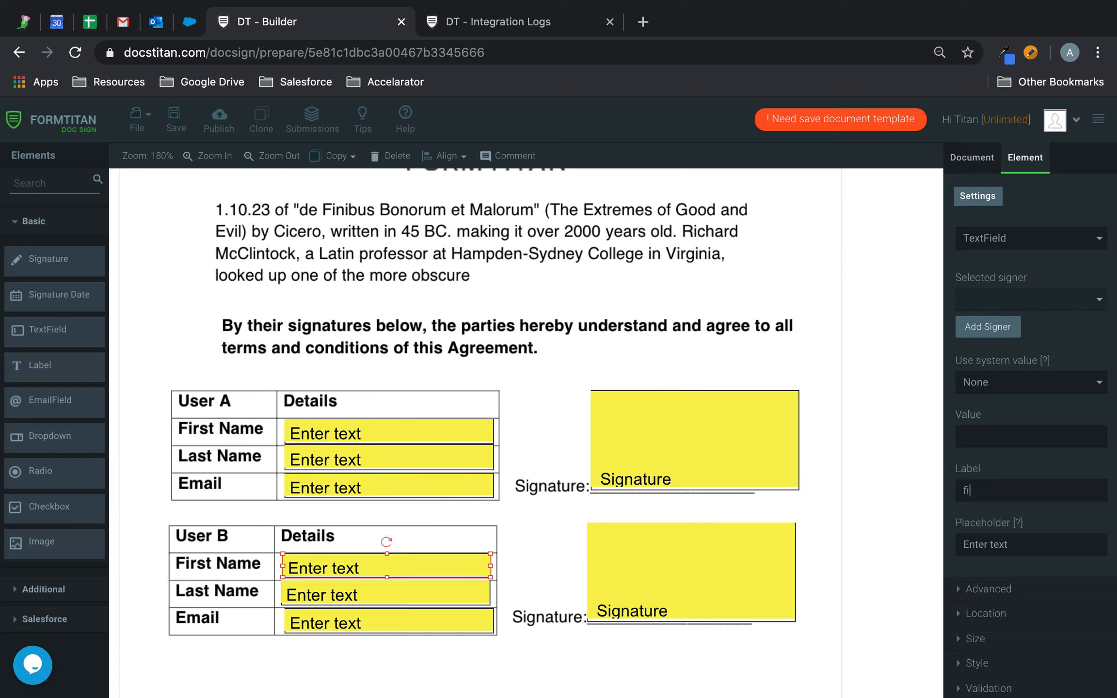
pyautogui.write('rstname')
pyautogui.click(339, 598)
pyautogui.moveTo(1030, 491); pyautogui.dragTo(711, 430)
pyautogui.write('l')
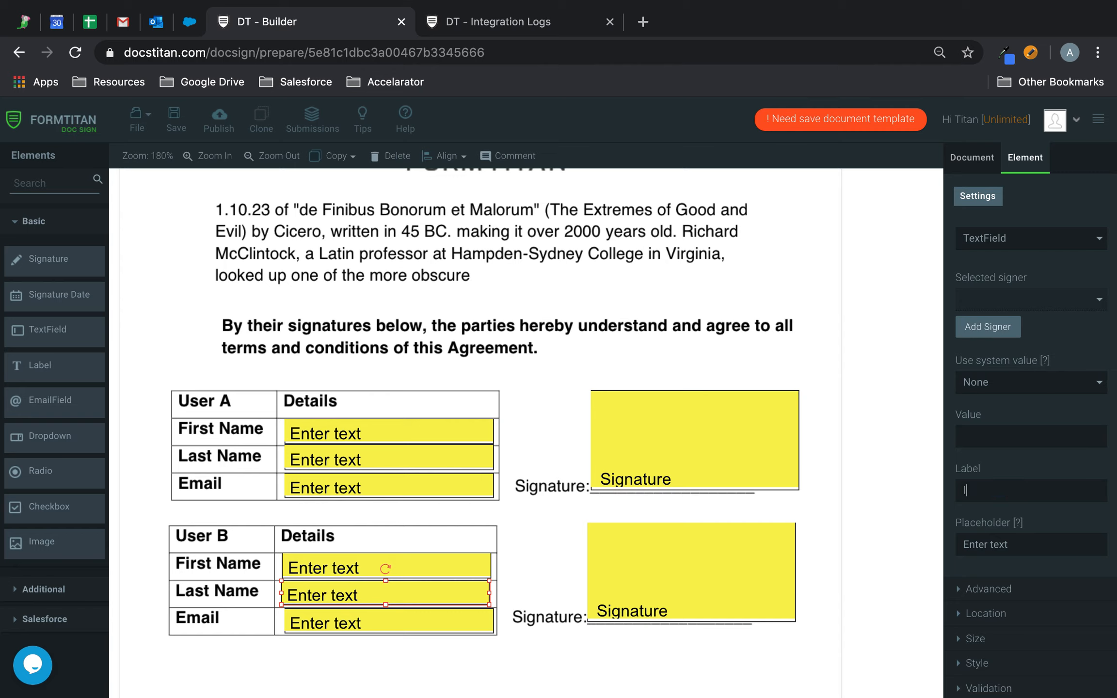
pyautogui.click(414, 626)
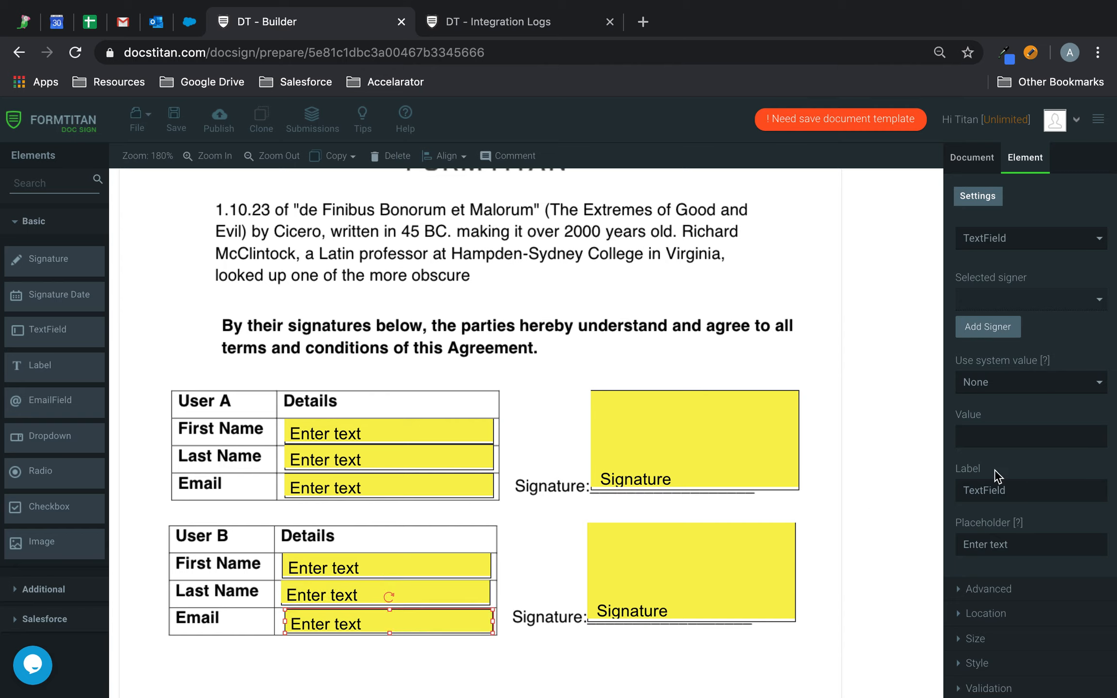
pyautogui.moveTo(1037, 490); pyautogui.dragTo(632, 471)
pyautogui.write('email')
# Collapse the document settings and open a contact record in Salesforce
pyautogui.click(972, 157)
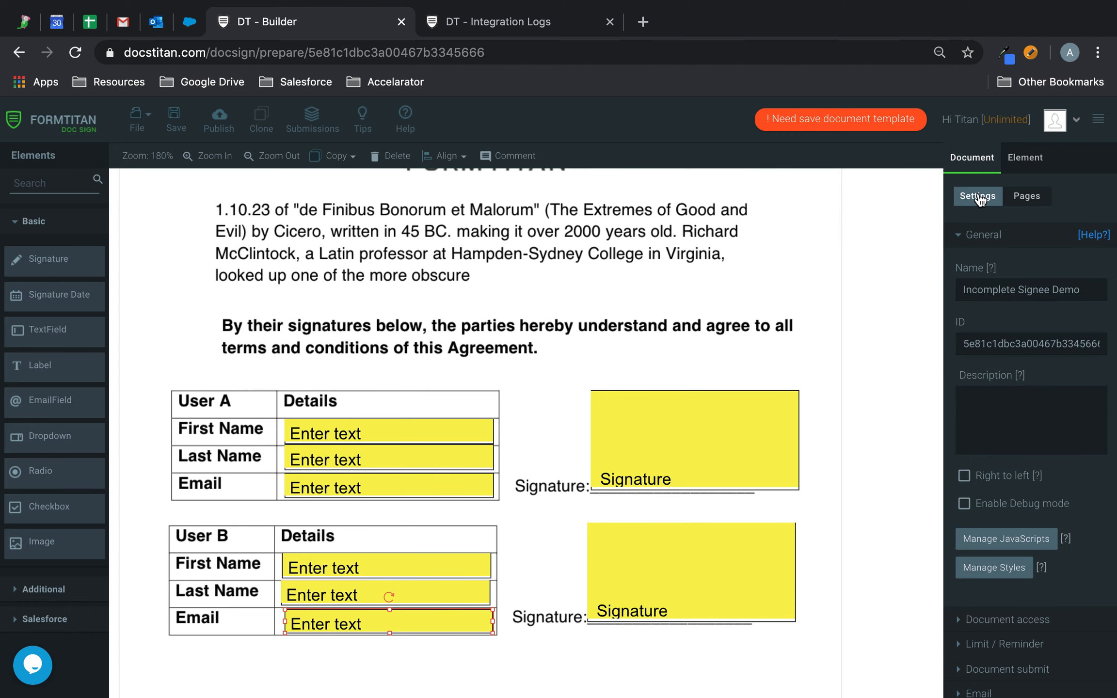
pyautogui.click(985, 247)
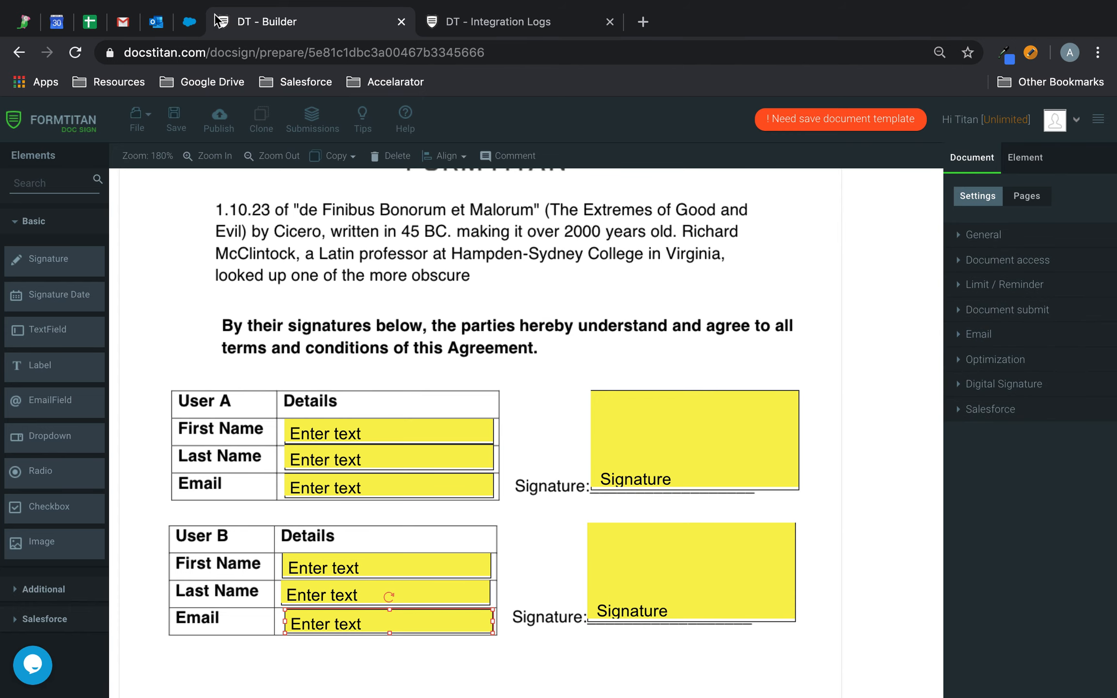
pyautogui.click(192, 23)
pyautogui.click(137, 302)
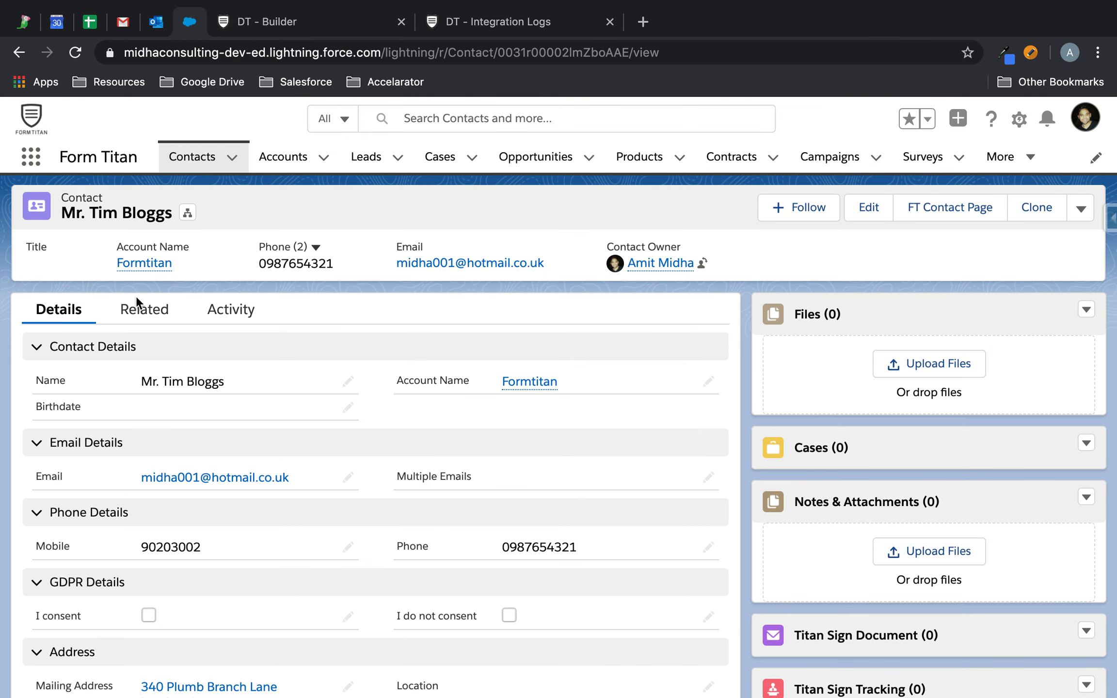
# Scroll through the Salesforce contact record, then return to the DT - Builder tab
pyautogui.scroll(-5, 196, 541)
pyautogui.moveTo(197, 557)
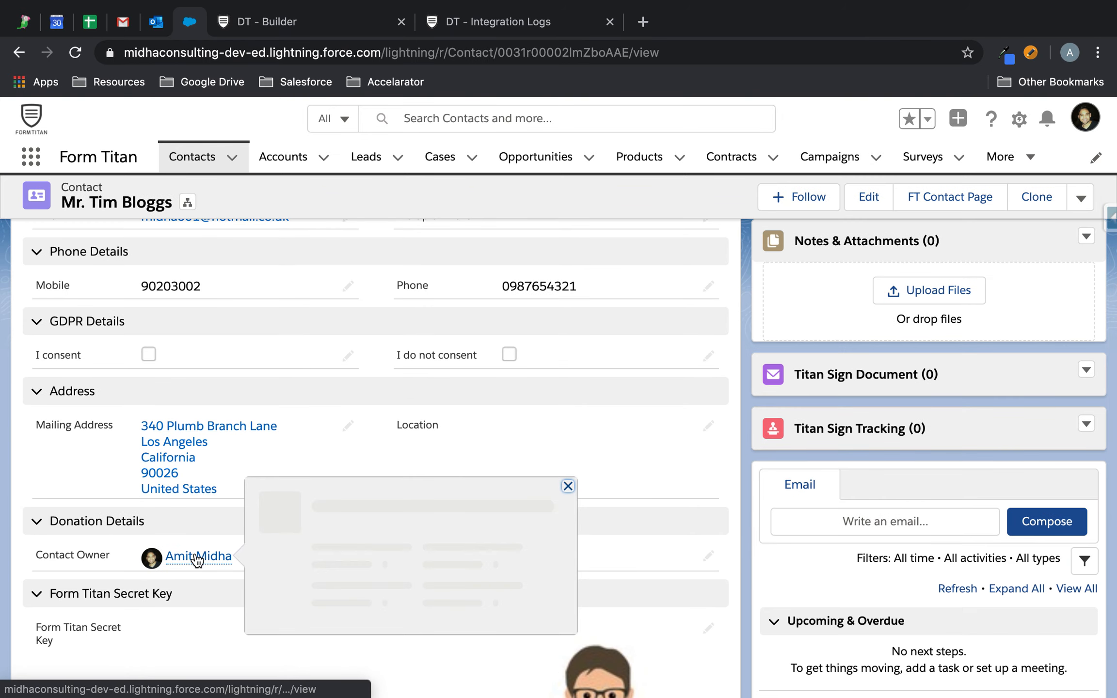
pyautogui.scroll(5, 197, 557)
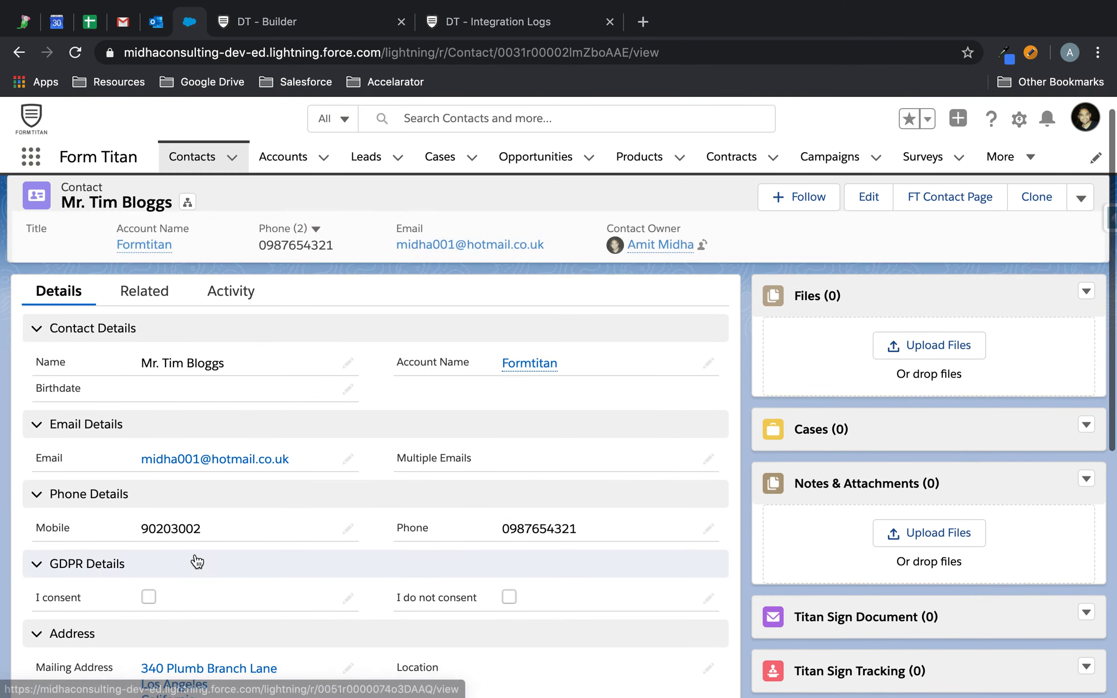
pyautogui.scroll(-5, 198, 557)
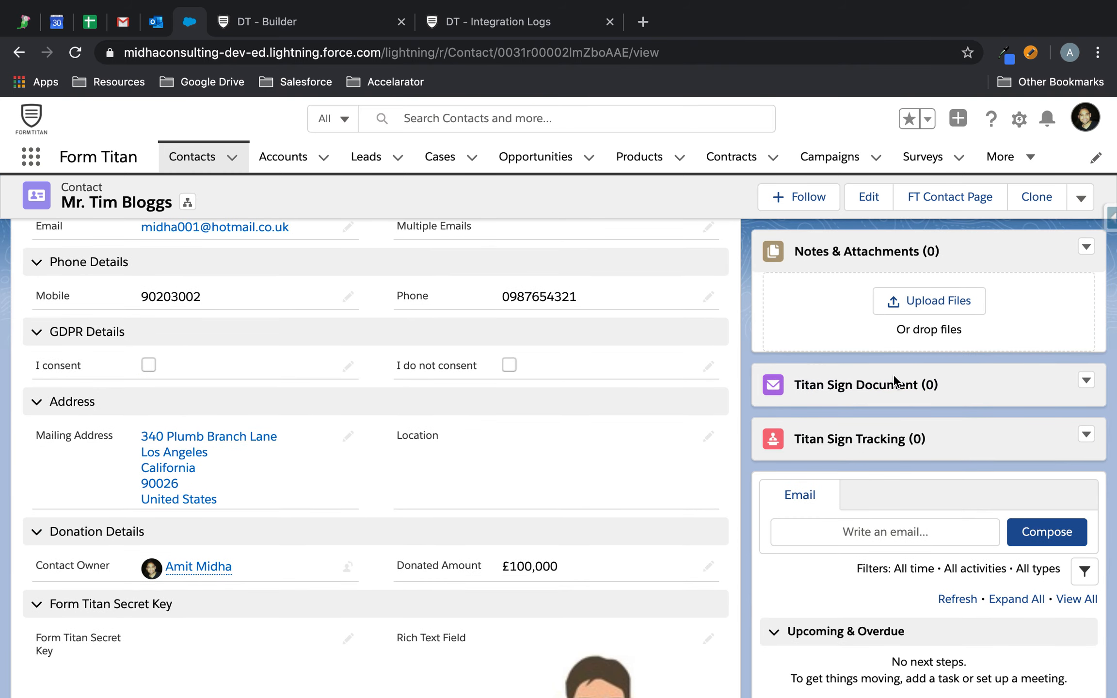
pyautogui.scroll(5, 850, 459)
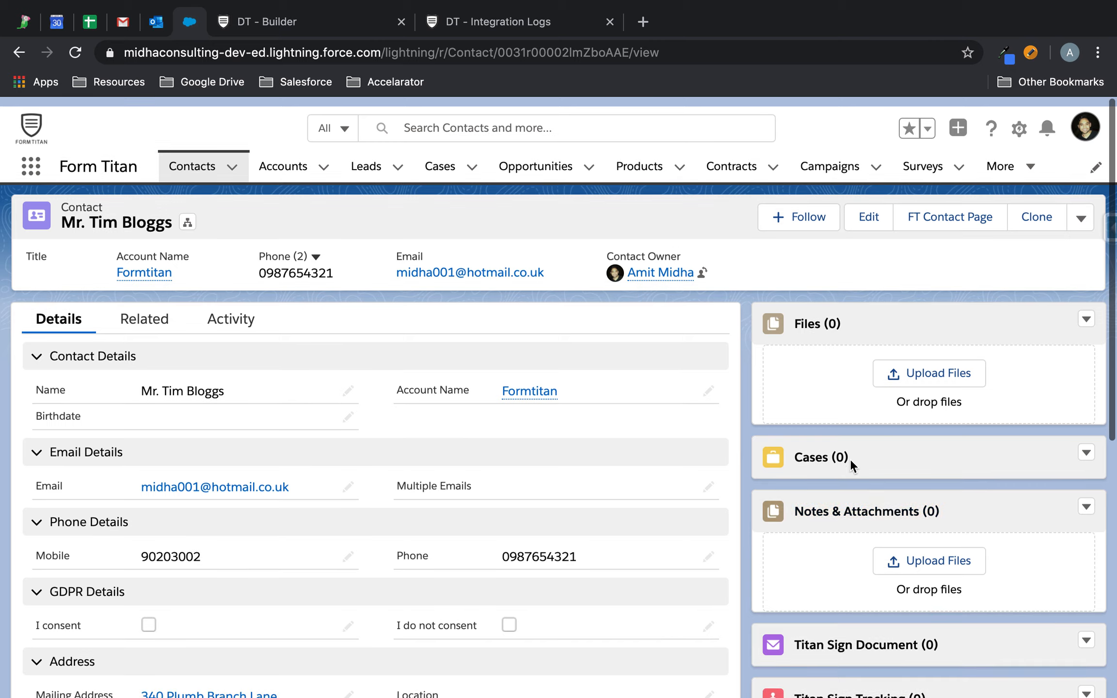
pyautogui.scroll(-4, 850, 459)
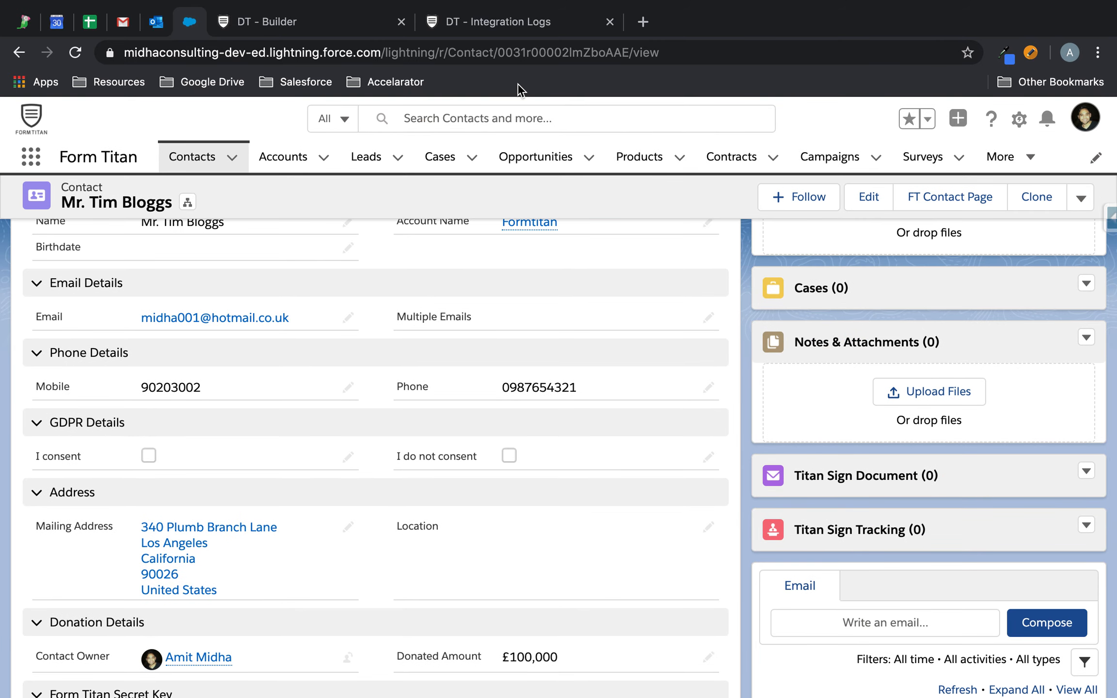
pyautogui.click(334, 30)
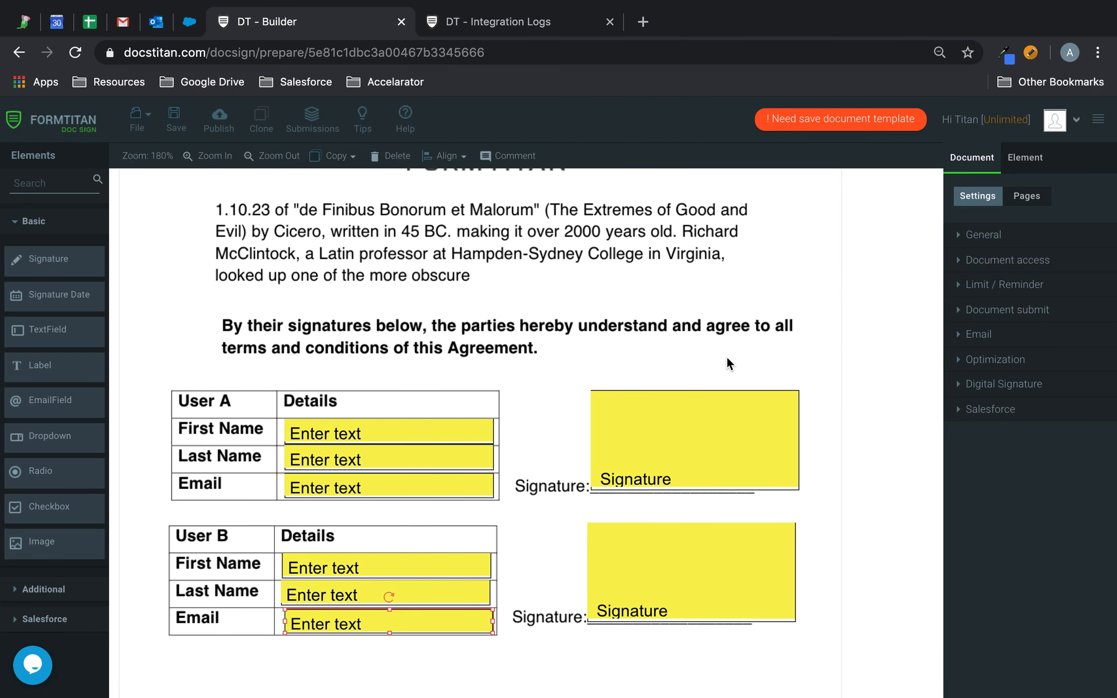
# Make document access Dynamic with Salesforce object Contact and Allow Salesforce Button enabled
pyautogui.click(1008, 261)
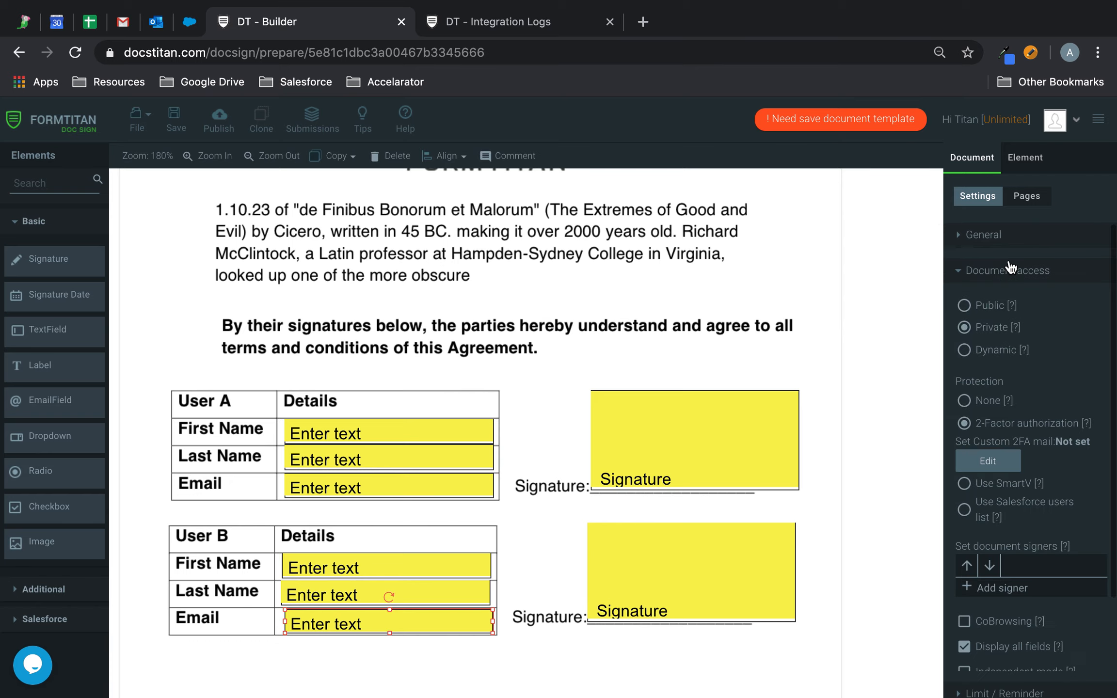
pyautogui.click(981, 351)
pyautogui.click(994, 384)
pyautogui.click(406, 369)
pyautogui.write('cont')
pyautogui.click(371, 477)
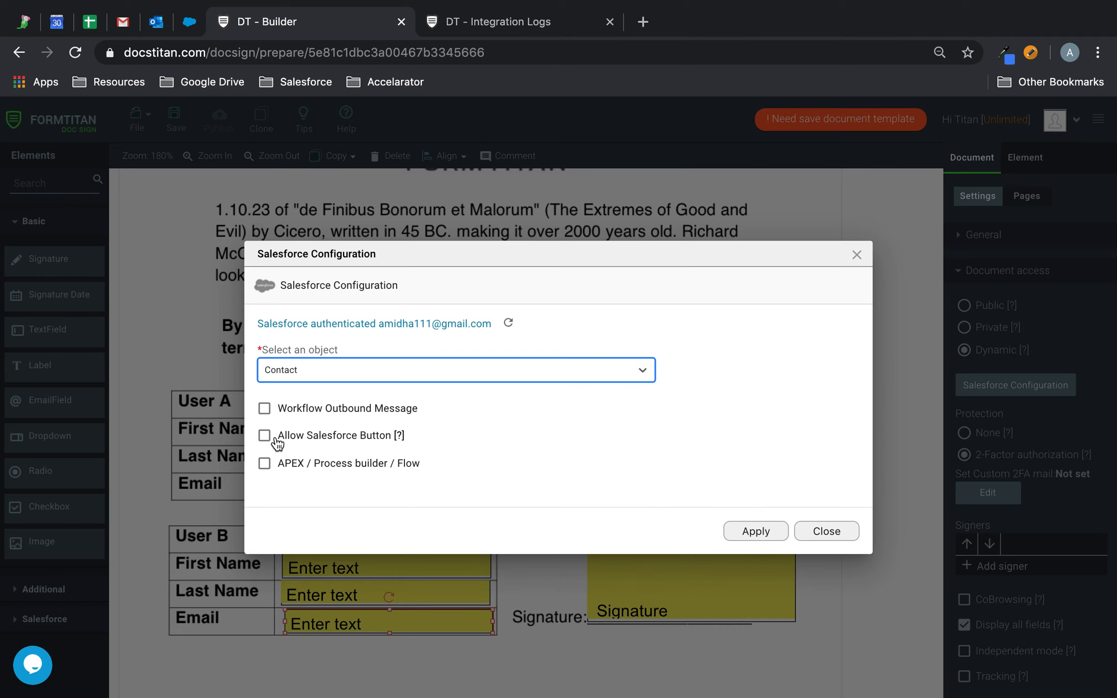
pyautogui.click(267, 437)
pyautogui.click(764, 531)
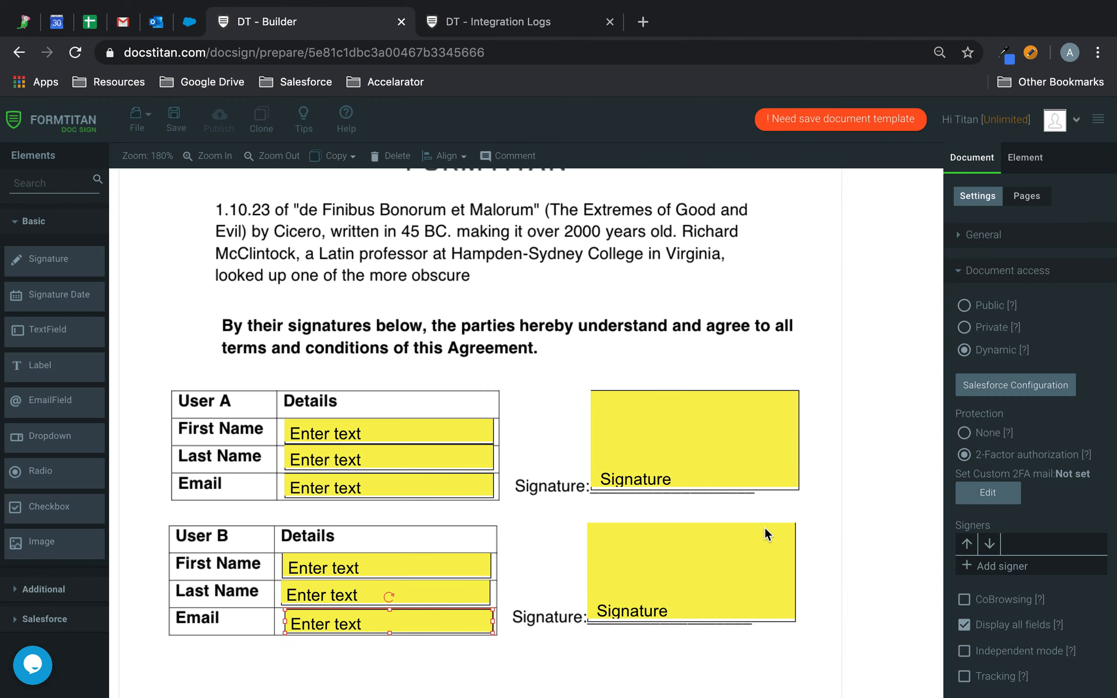
# Add two signers named Contact and Contact Owner
pyautogui.click(1015, 568)
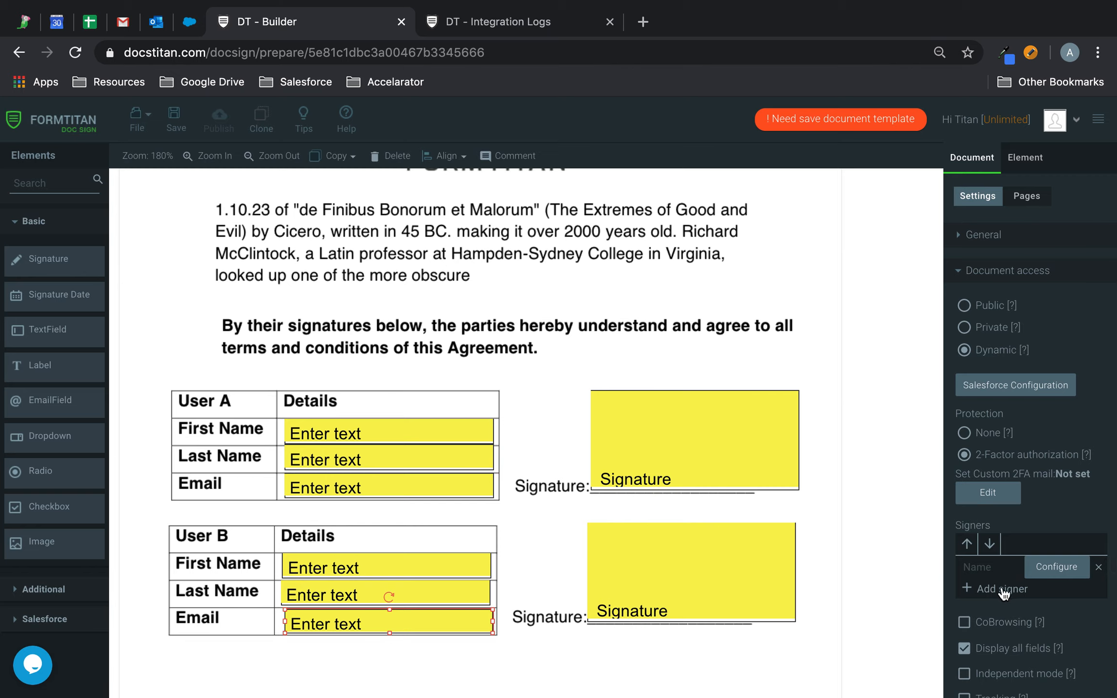
pyautogui.click(1002, 589)
pyautogui.click(1001, 567)
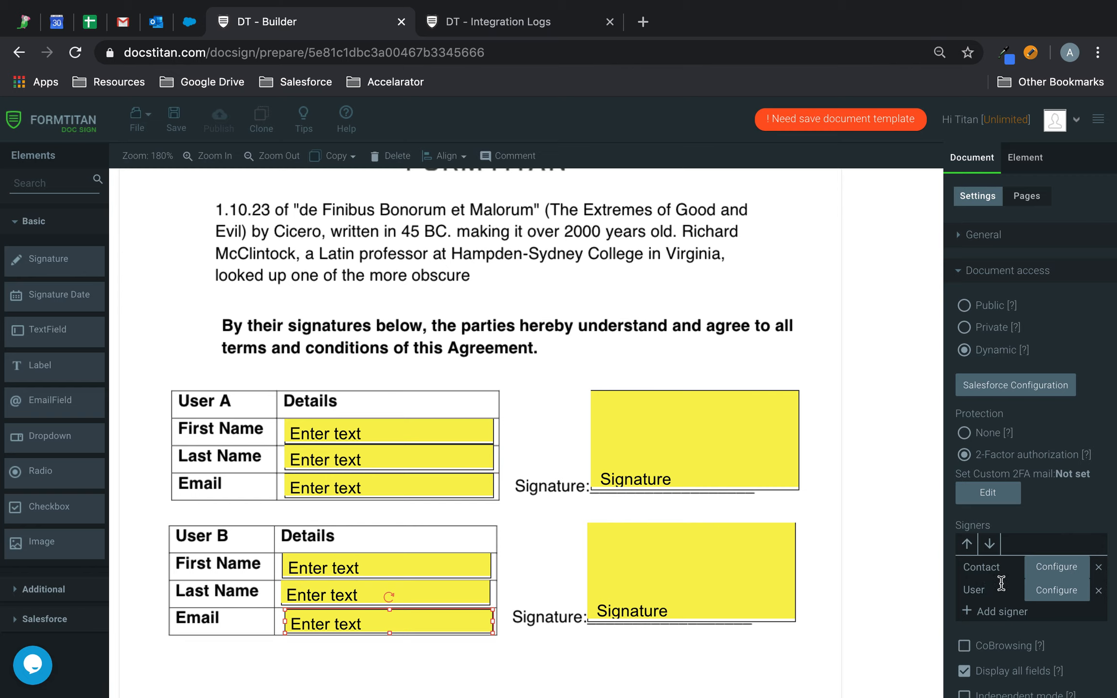
pyautogui.press('BackSpace')
pyautogui.press('BackSpace')
pyautogui.press('BackSpace')
pyautogui.press('BackSpace')
pyautogui.write('Contact Owner')
# Assign User A's First Name, Last Name, Email and signature fields to the Contact signer
pyautogui.click(406, 421)
pyautogui.keyDown('shift'); pyautogui.click(402, 456); pyautogui.keyUp('shift')
pyautogui.keyDown('shift'); pyautogui.click(402, 483); pyautogui.keyUp('shift')
pyautogui.keyDown('shift'); pyautogui.click(679, 429); pyautogui.keyUp('shift')
pyautogui.click(1057, 290)
pyautogui.click(986, 315)
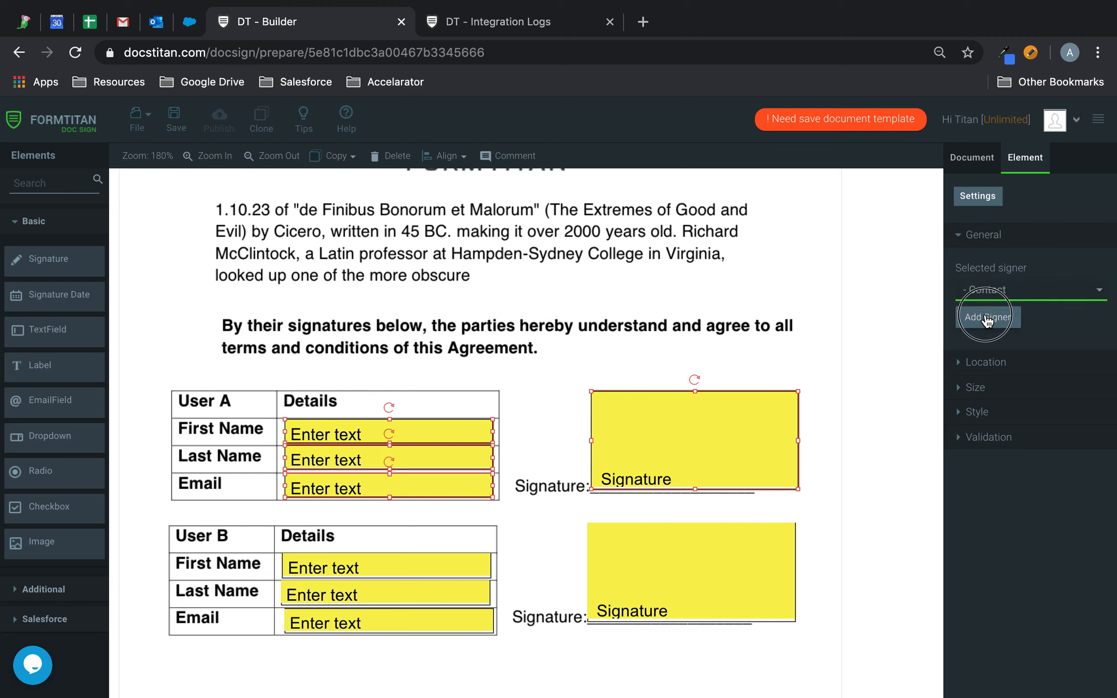
# Assign User B's First Name, Last Name, Email and signature fields to Contact Owner
pyautogui.click(369, 559)
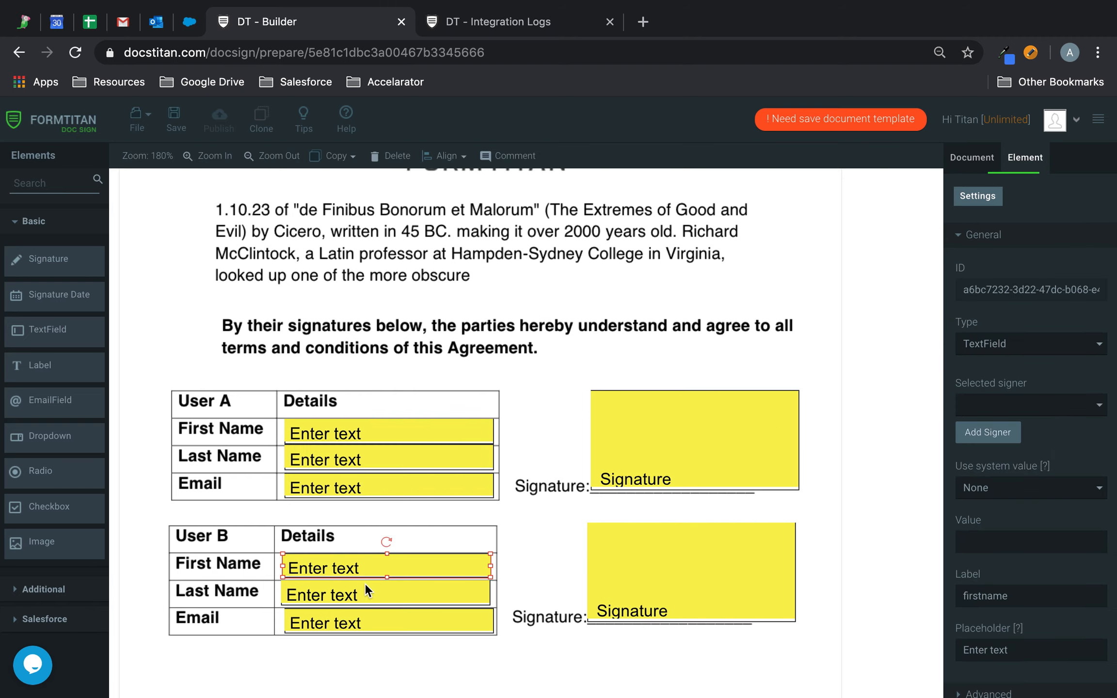
pyautogui.keyDown('shift'); pyautogui.click(365, 590); pyautogui.keyUp('shift')
pyautogui.keyDown('shift'); pyautogui.click(359, 621); pyautogui.keyUp('shift')
pyautogui.keyDown('shift'); pyautogui.click(705, 545); pyautogui.keyUp('shift')
pyautogui.click(957, 296)
pyautogui.click(991, 316)
pyautogui.click(994, 317)
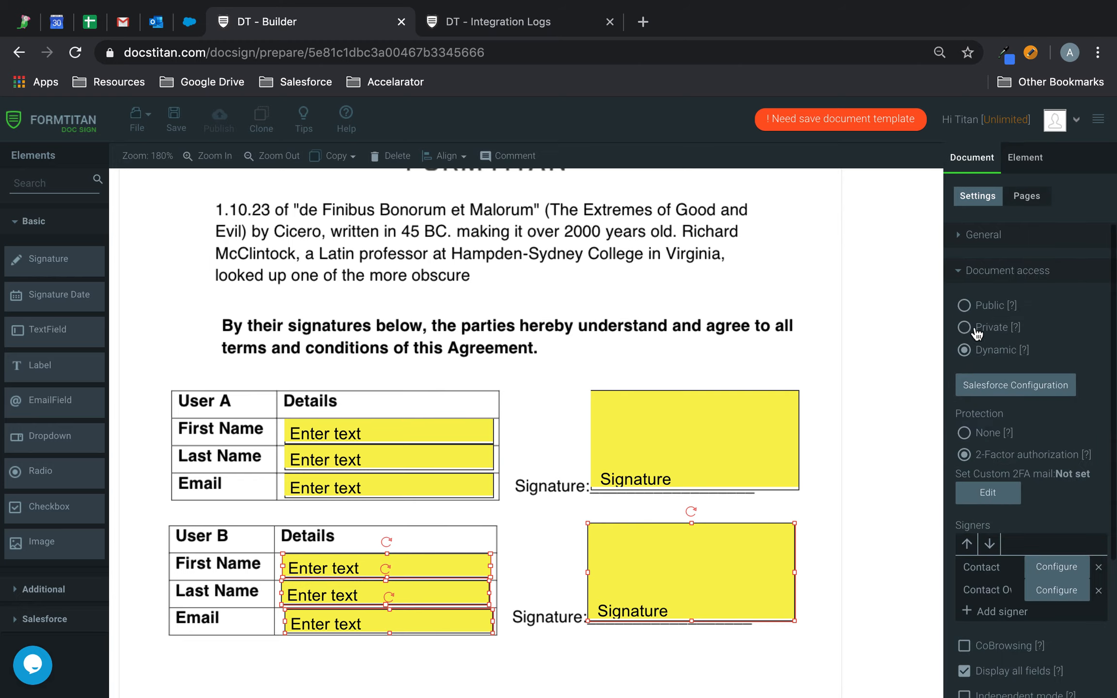
# Set the Contact signer to fetch data from the Salesforce Contact object
pyautogui.click(1062, 575)
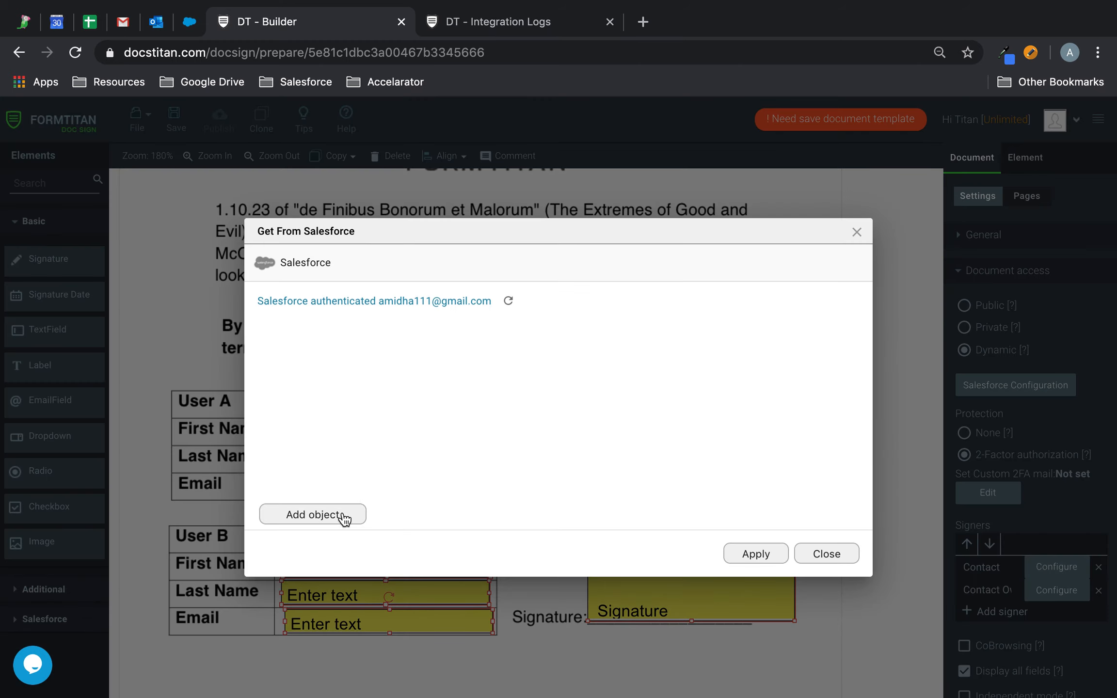
pyautogui.click(345, 515)
pyautogui.click(339, 415)
pyautogui.write('con')
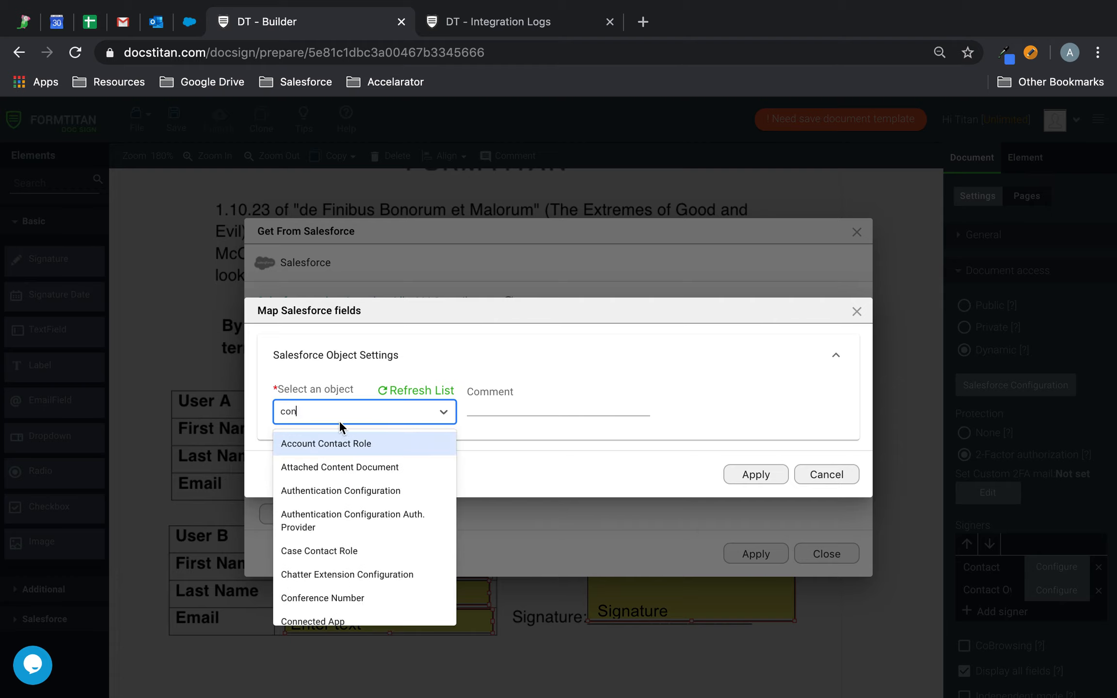
pyautogui.write('t')
pyautogui.click(300, 513)
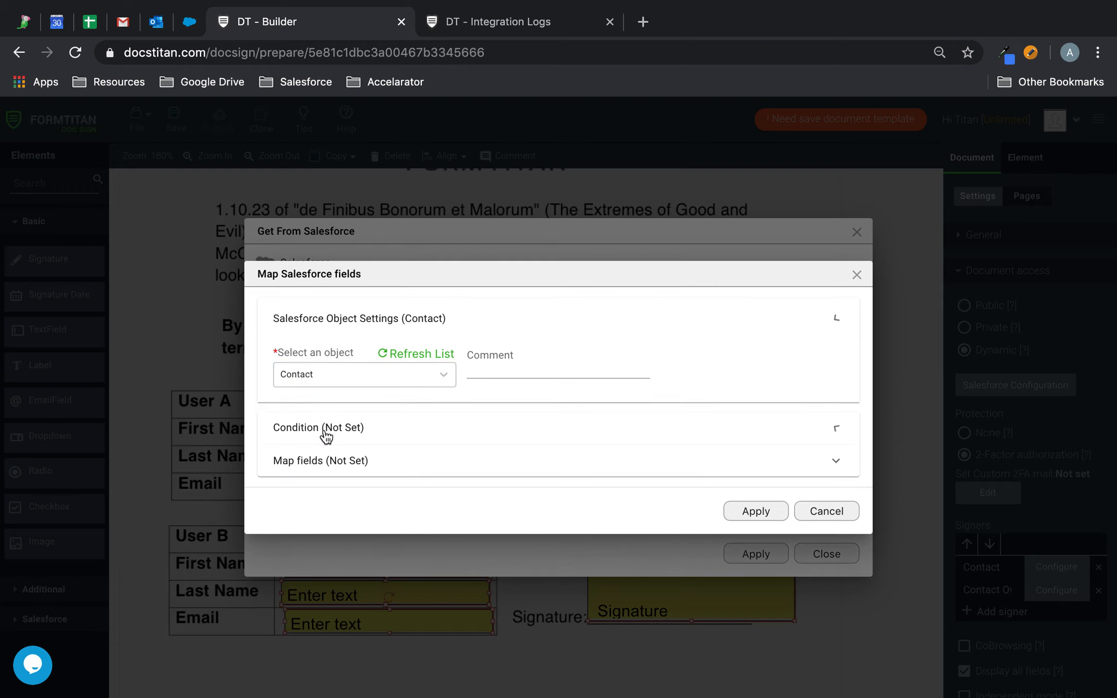
# Add the fetch condition Contact ID Equals Record ID
pyautogui.click(326, 437)
pyautogui.click(350, 418)
pyautogui.click(310, 298)
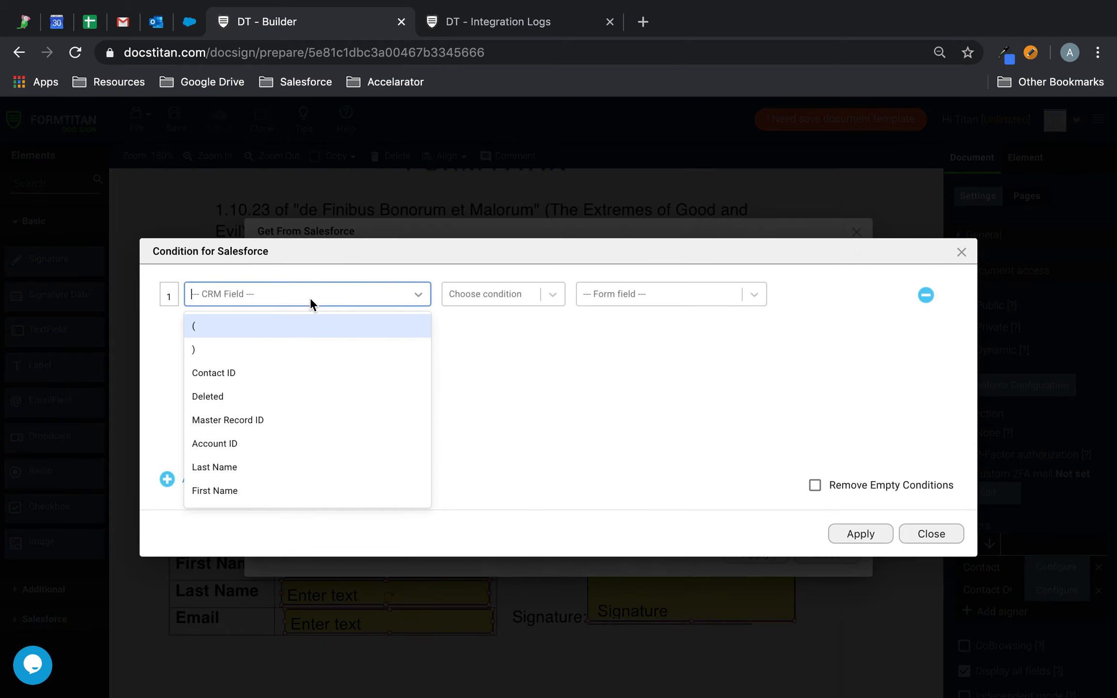
pyautogui.click(268, 374)
pyautogui.click(509, 293)
pyautogui.click(480, 348)
pyautogui.click(596, 294)
pyautogui.click(602, 328)
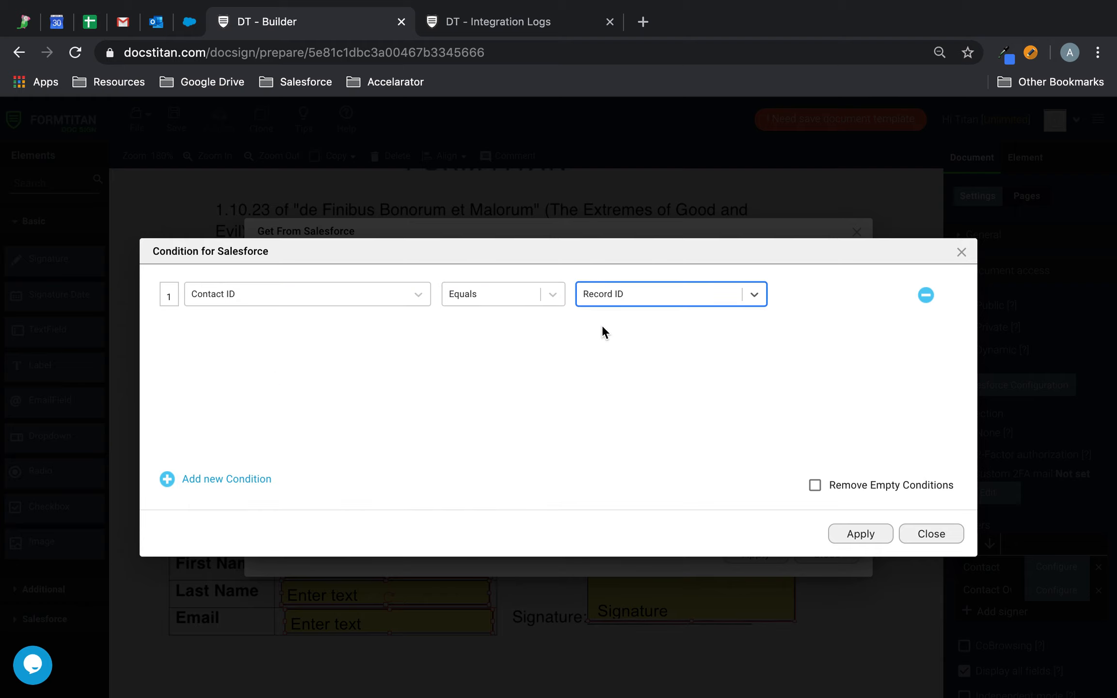
pyautogui.click(852, 534)
pyautogui.click(327, 481)
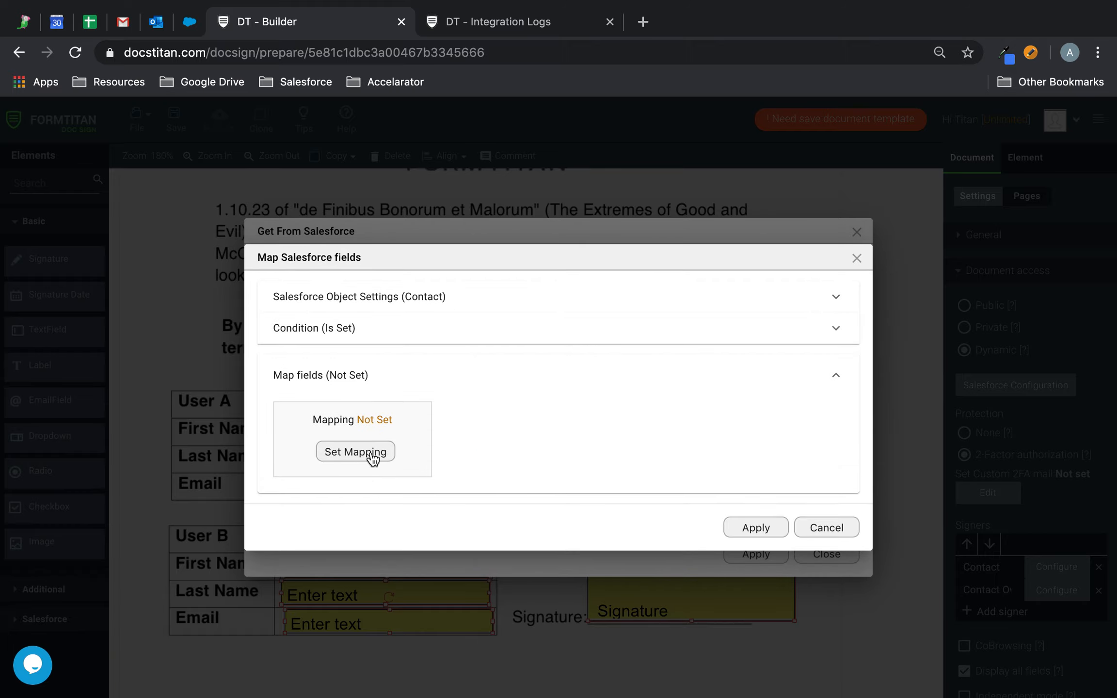
pyautogui.click(356, 452)
# Map Contact.First Name, Last Name and Email to Salesforce First Name, Last Name and Email
pyautogui.click(525, 293)
pyautogui.write('fir')
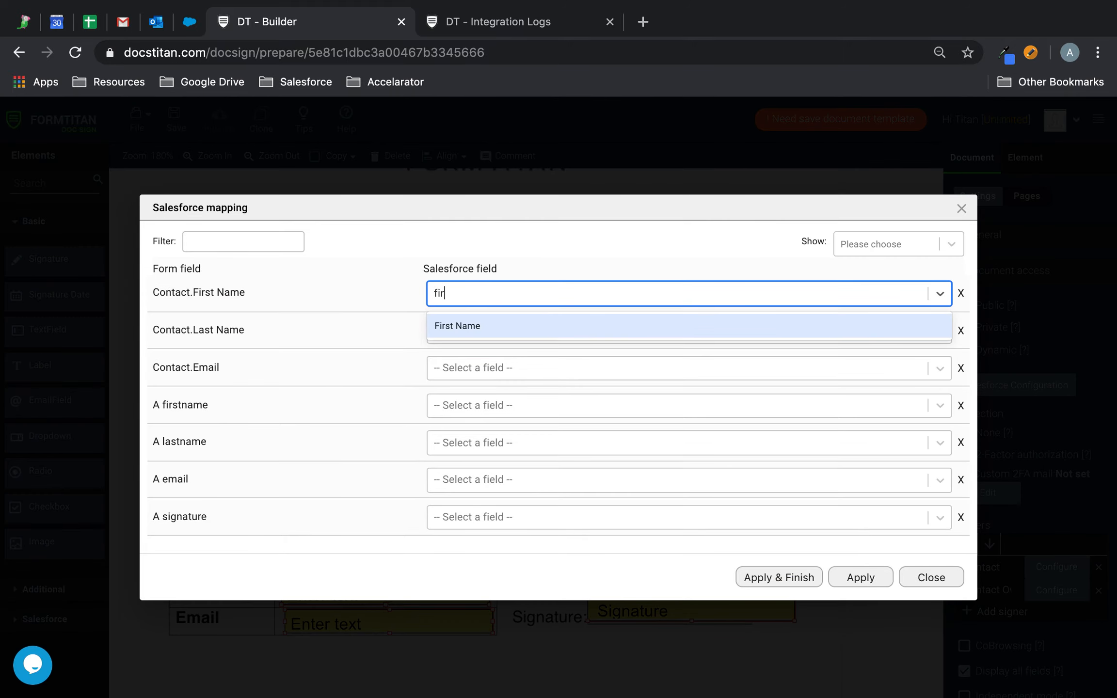
pyautogui.click(508, 325)
pyautogui.click(507, 326)
pyautogui.write('s')
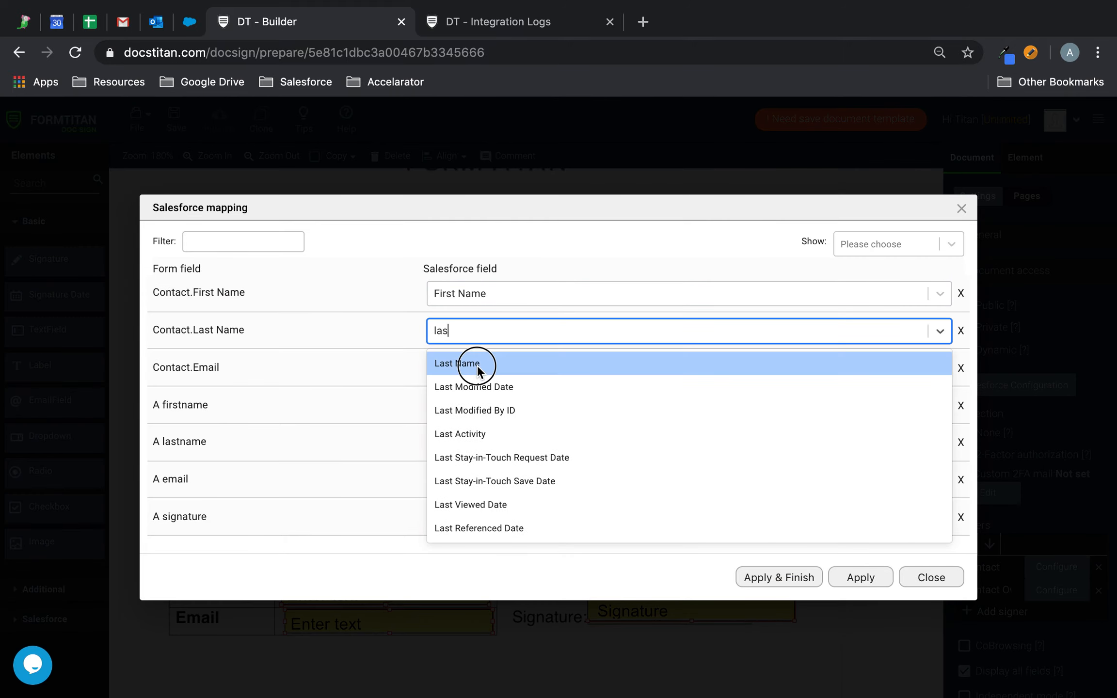
pyautogui.click(471, 364)
pyautogui.click(487, 368)
pyautogui.write('ema')
pyautogui.click(474, 423)
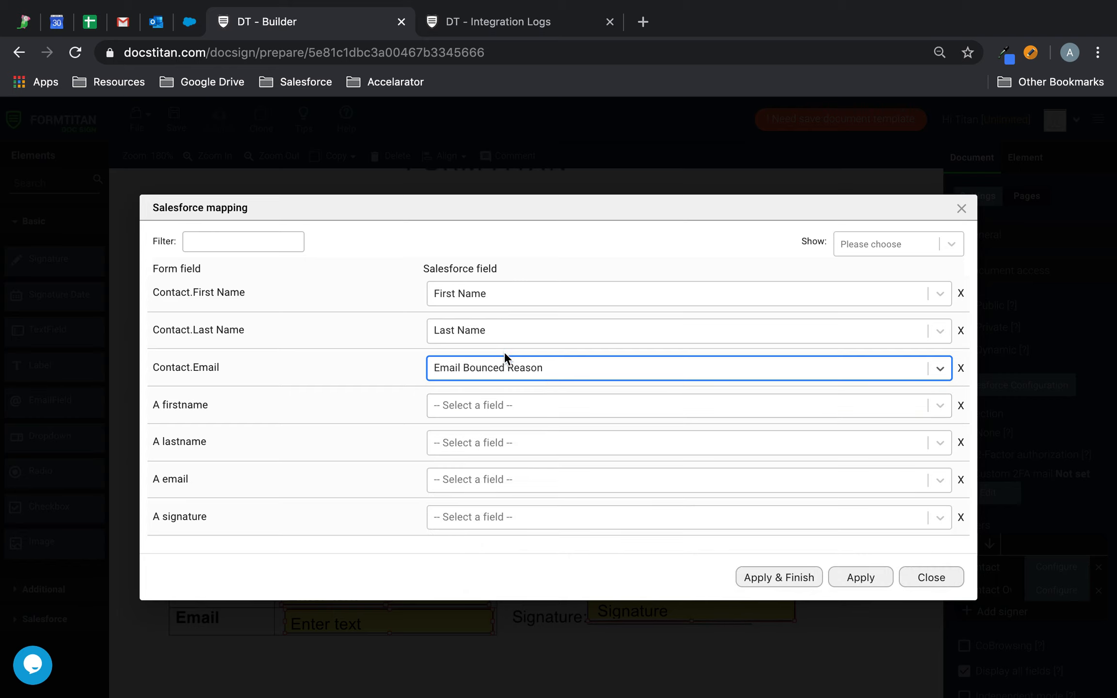
pyautogui.click(495, 376)
pyautogui.write('ema')
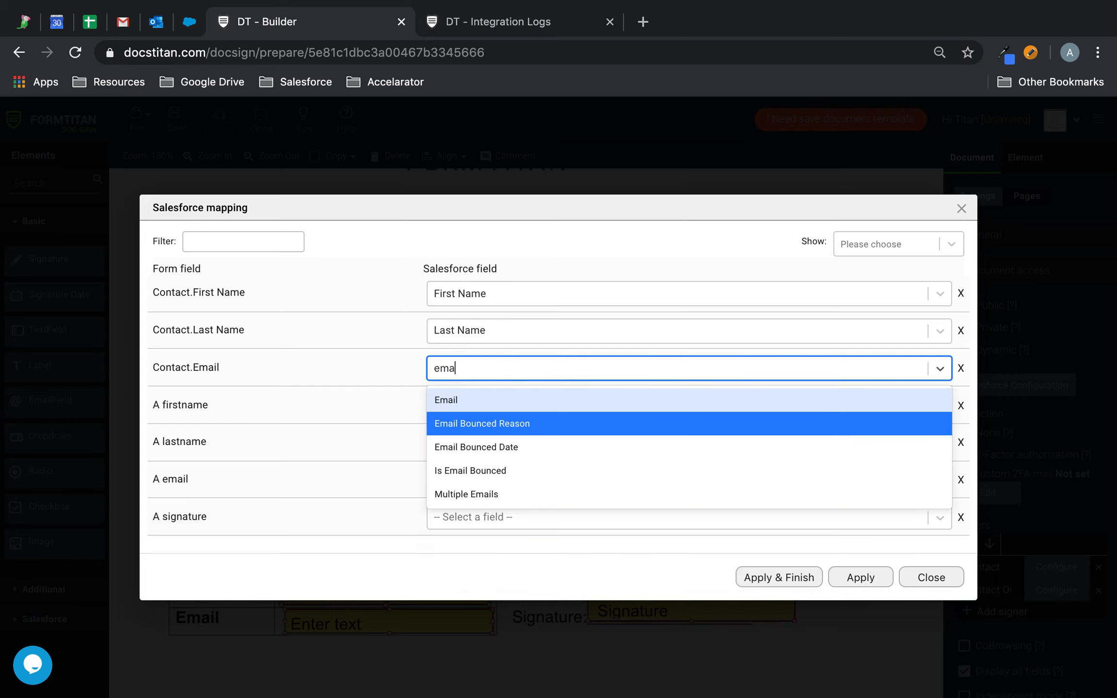
pyautogui.click(447, 395)
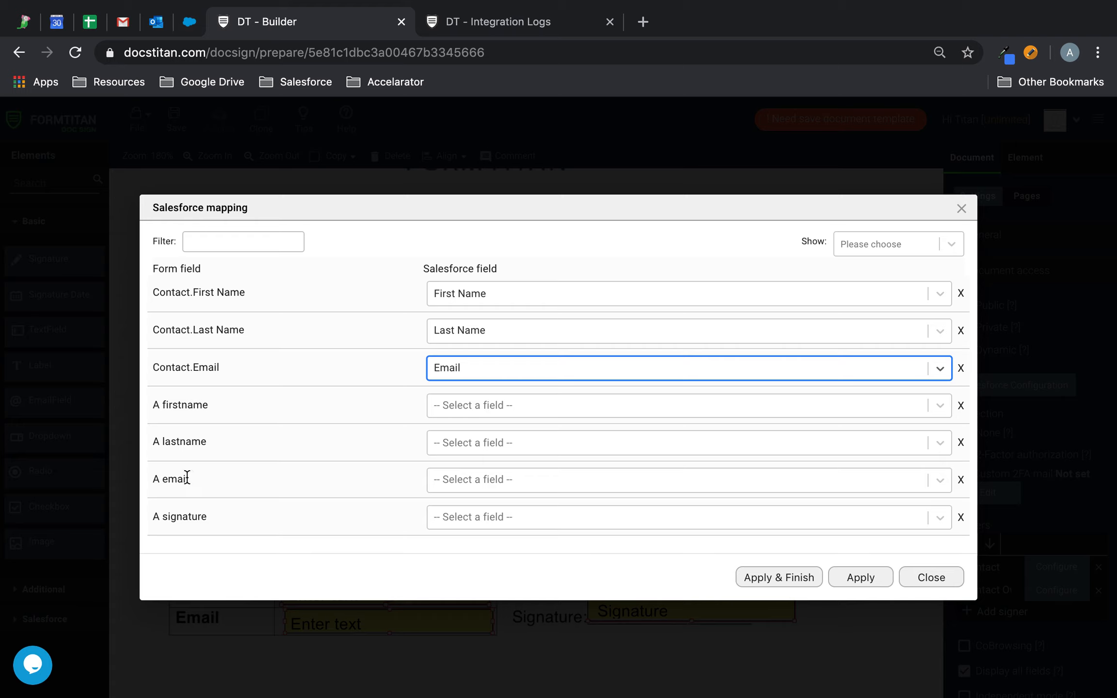
# Map A firstname, A lastname and A email to First Name, Last Name and Email, then finish
pyautogui.click(485, 395)
pyautogui.write('fir')
pyautogui.click(487, 435)
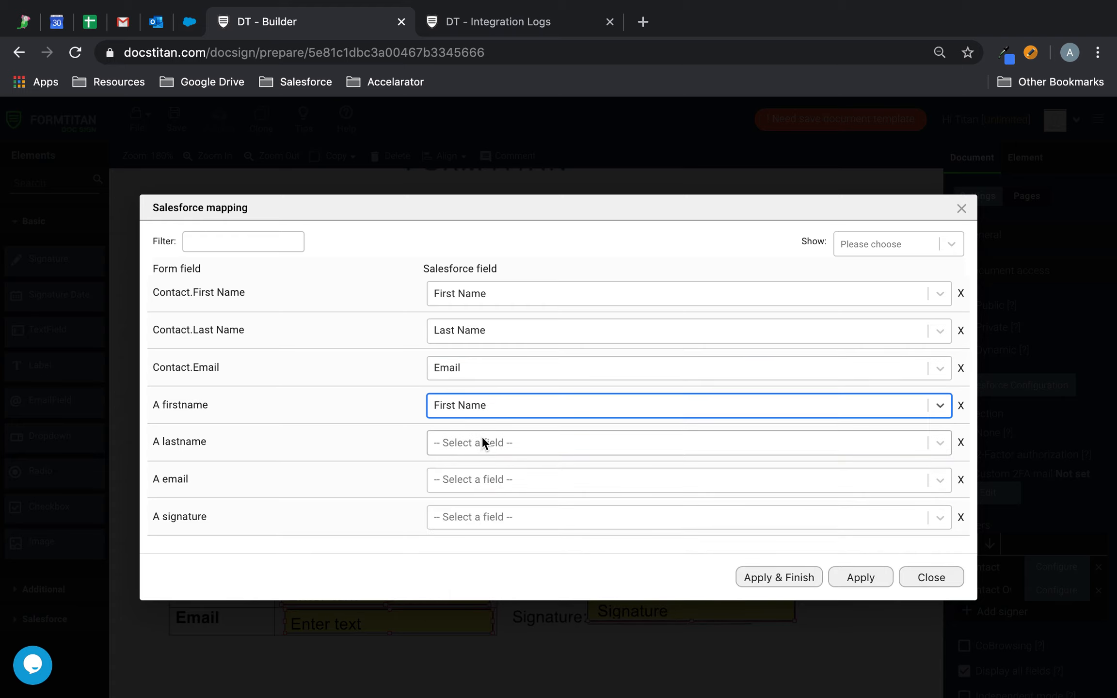
pyautogui.click(479, 441)
pyautogui.write('las')
pyautogui.click(456, 471)
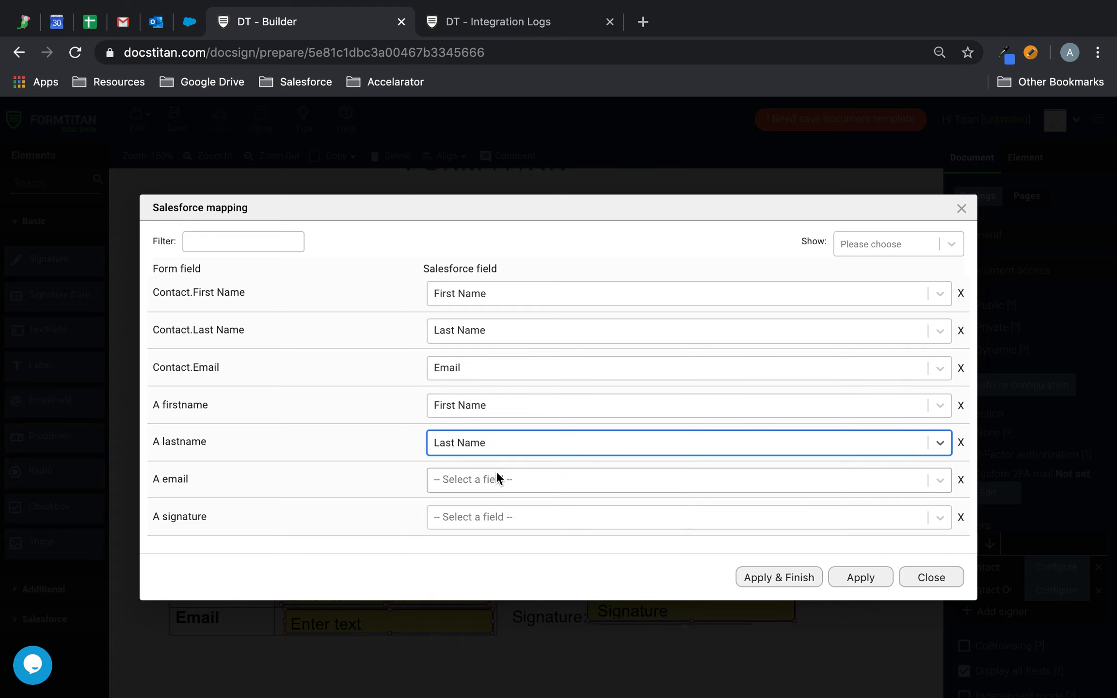
pyautogui.click(495, 477)
pyautogui.write('ema')
pyautogui.click(496, 512)
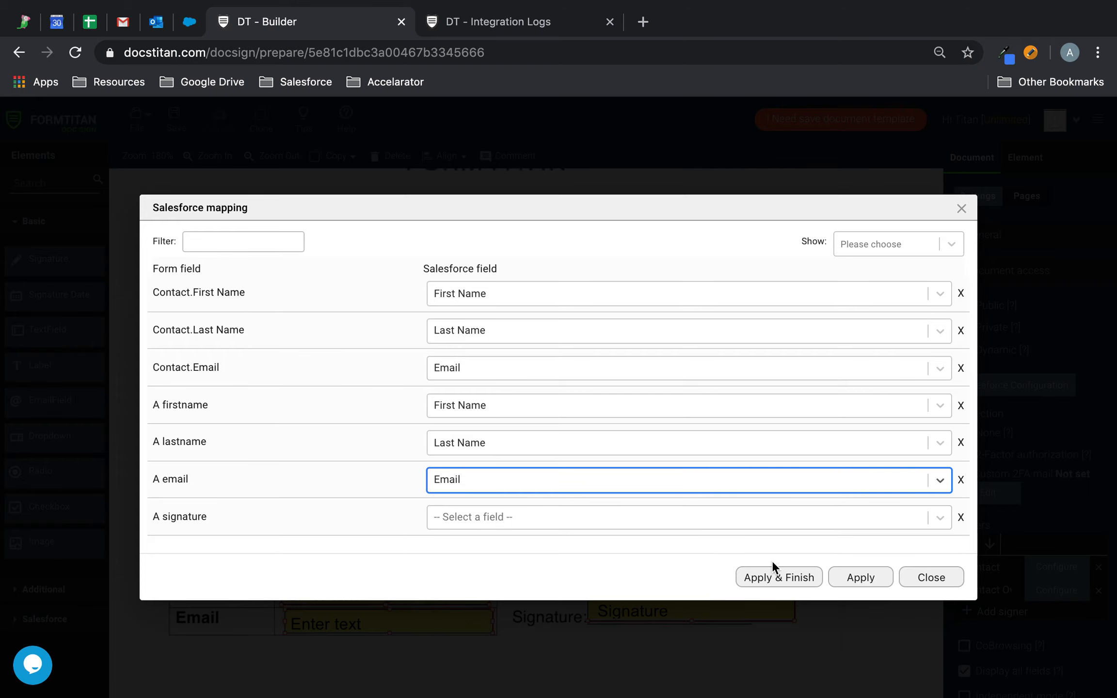
pyautogui.click(814, 578)
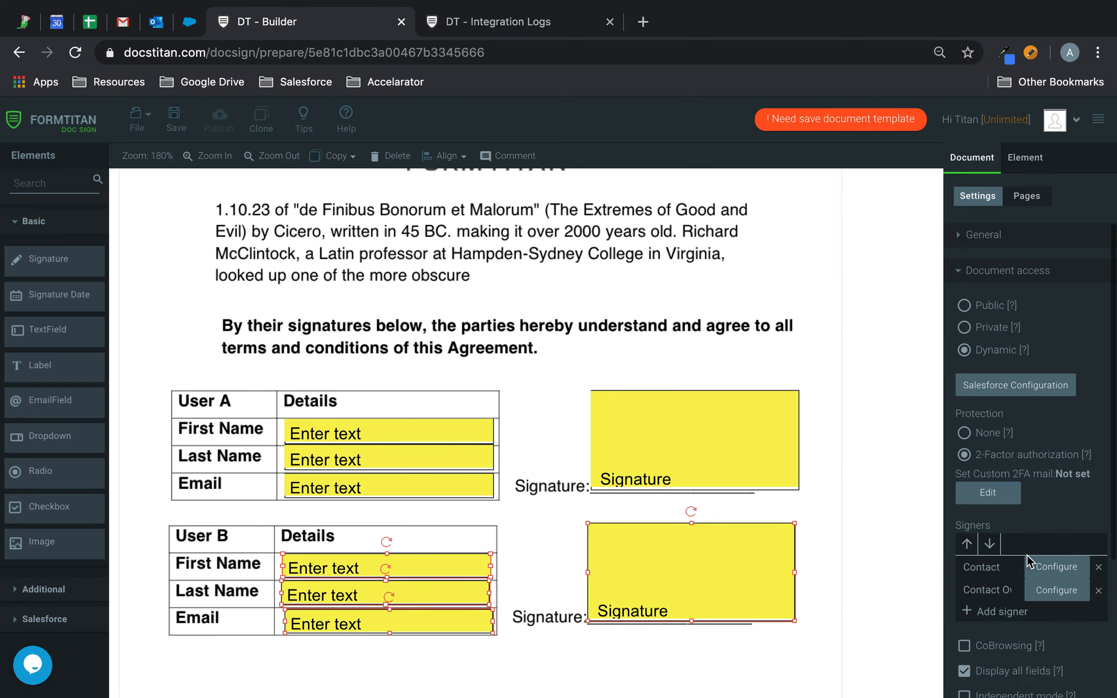
# Add Contact as the Salesforce object to pull for the signer lookup
pyautogui.click(1057, 592)
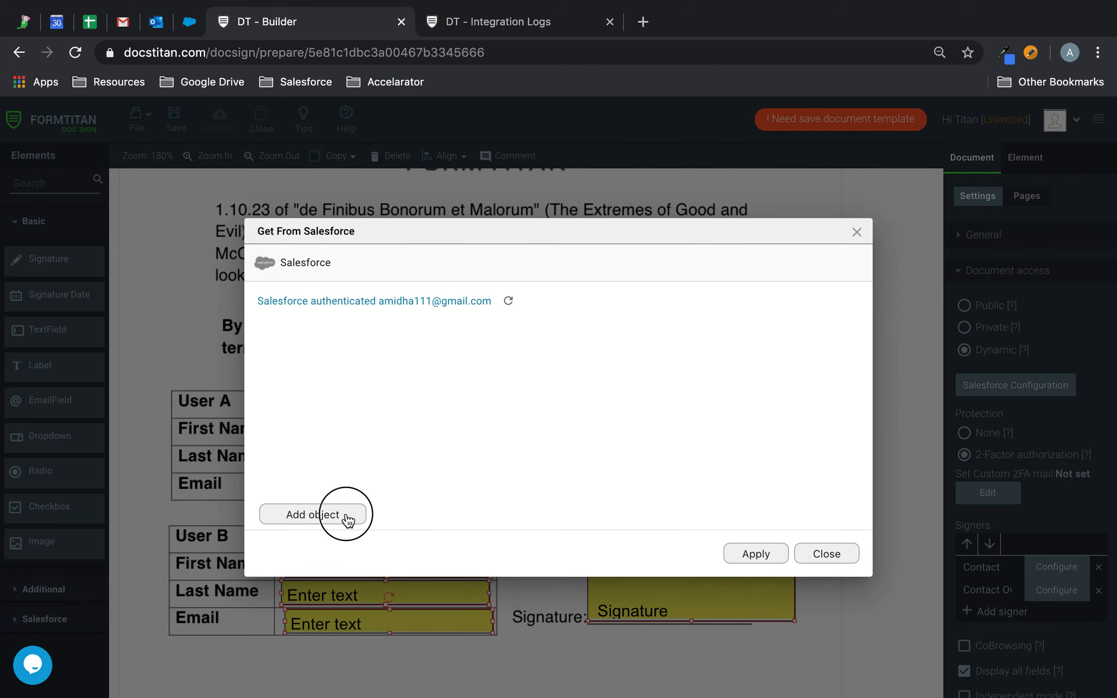
pyautogui.click(348, 515)
pyautogui.click(365, 400)
pyautogui.write('use')
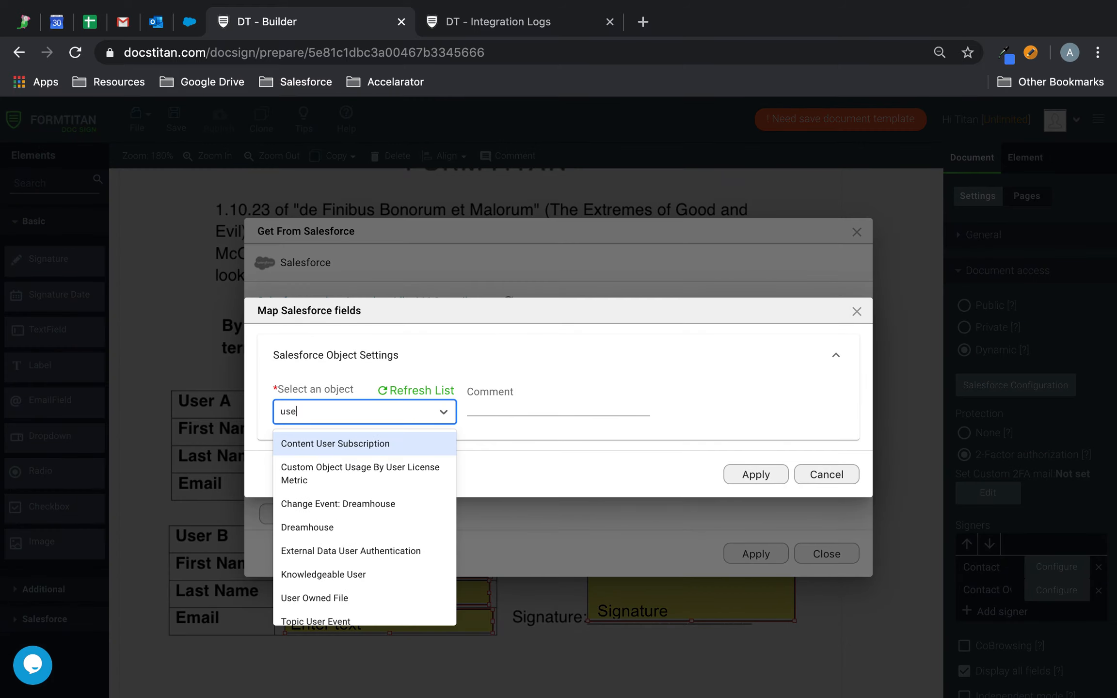
pyautogui.write('r')
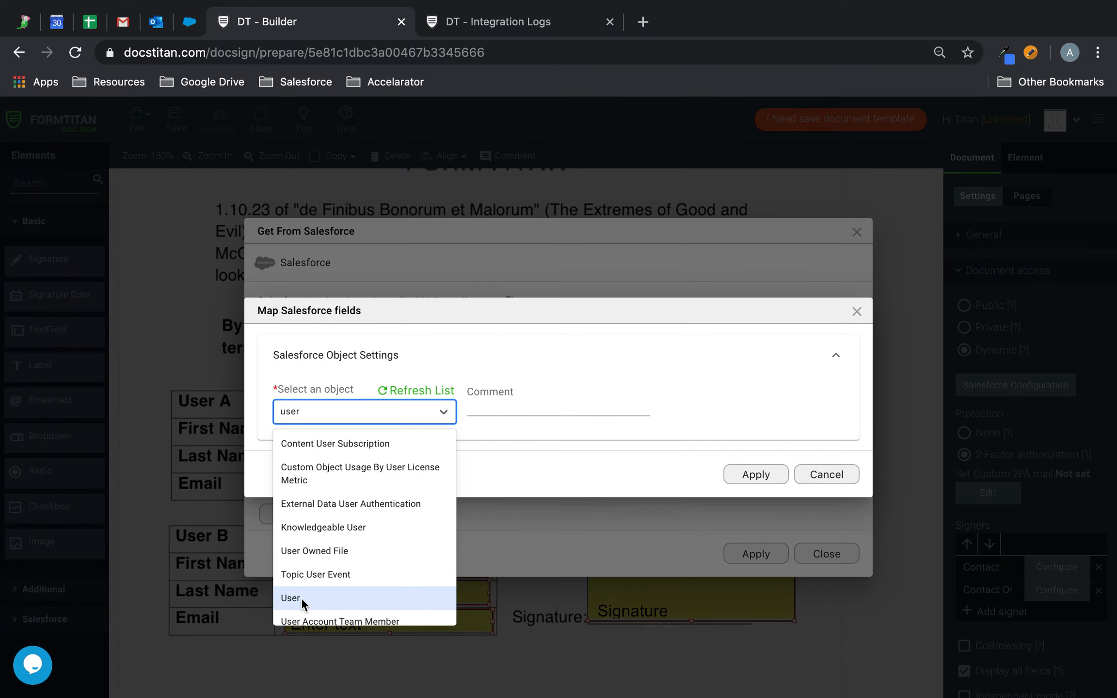
pyautogui.press('BackSpace')
pyautogui.press('BackSpace')
pyautogui.press('BackSpace')
pyautogui.press('BackSpace')
pyautogui.write('cont')
pyautogui.click(322, 506)
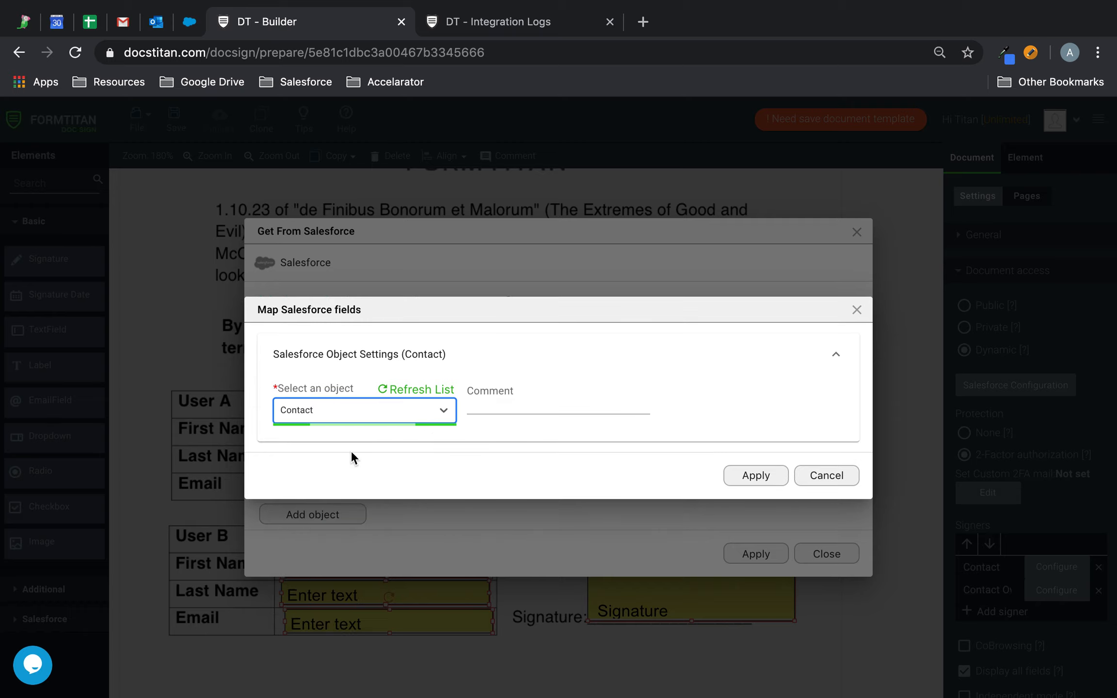
# Set the Contact condition to Contact ID Equals Record ID and save the object
pyautogui.click(338, 429)
pyautogui.click(345, 419)
pyautogui.click(300, 292)
pyautogui.click(261, 370)
pyautogui.click(456, 291)
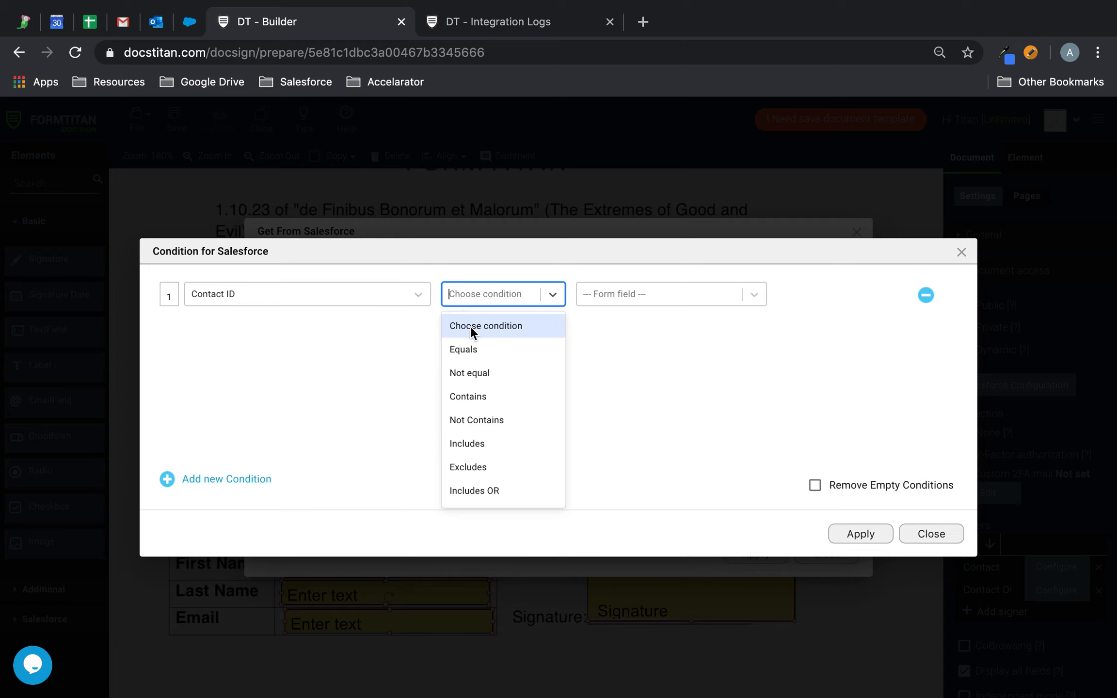
pyautogui.click(504, 342)
pyautogui.click(648, 295)
pyautogui.click(640, 324)
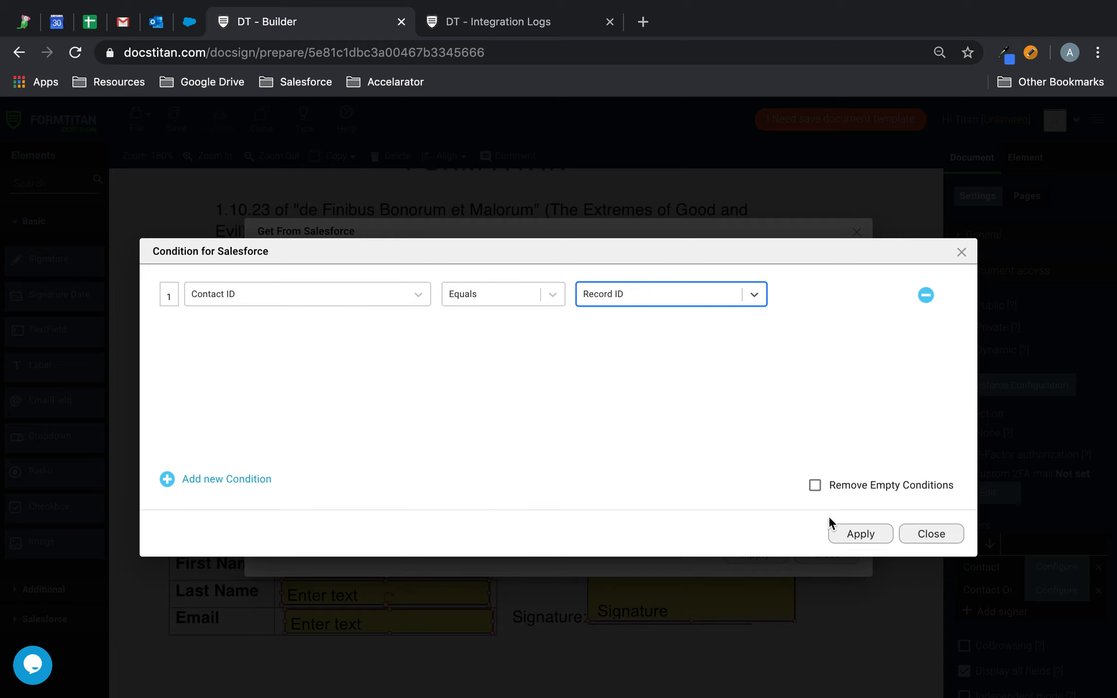
pyautogui.click(848, 533)
pyautogui.click(766, 523)
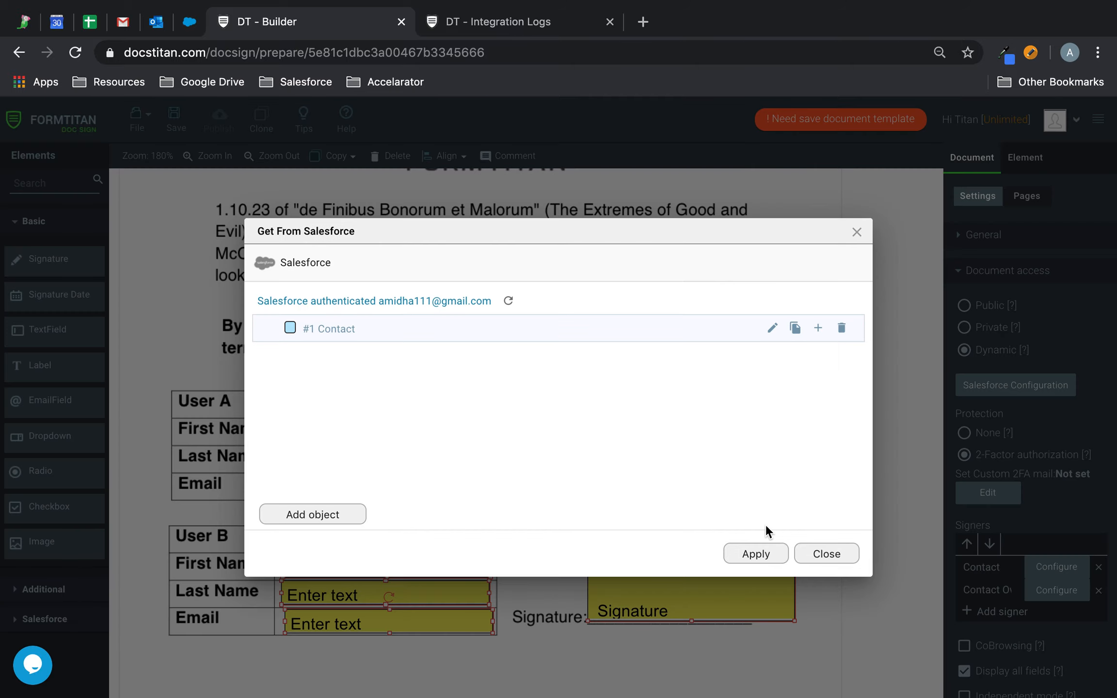
# Add User as a second Salesforce object to pull
pyautogui.click(817, 328)
pyautogui.click(389, 411)
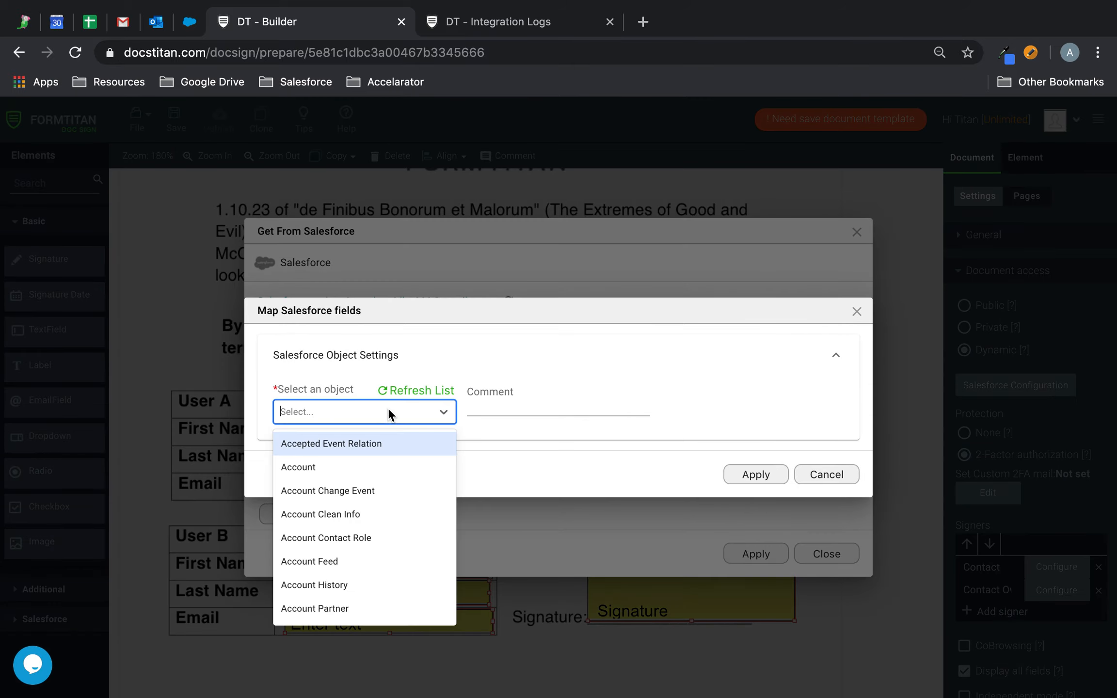
pyautogui.write('user')
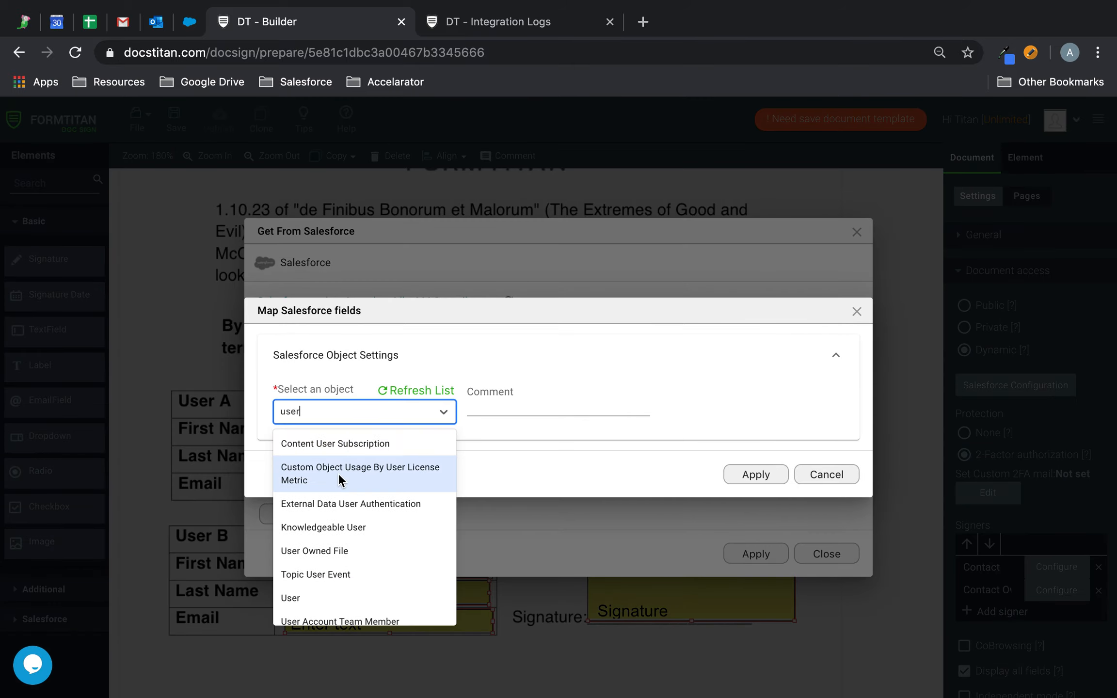
pyautogui.click(300, 597)
# Set the User condition to User ID Equals the Contact's Owner ID
pyautogui.click(374, 428)
pyautogui.click(354, 414)
pyautogui.click(284, 294)
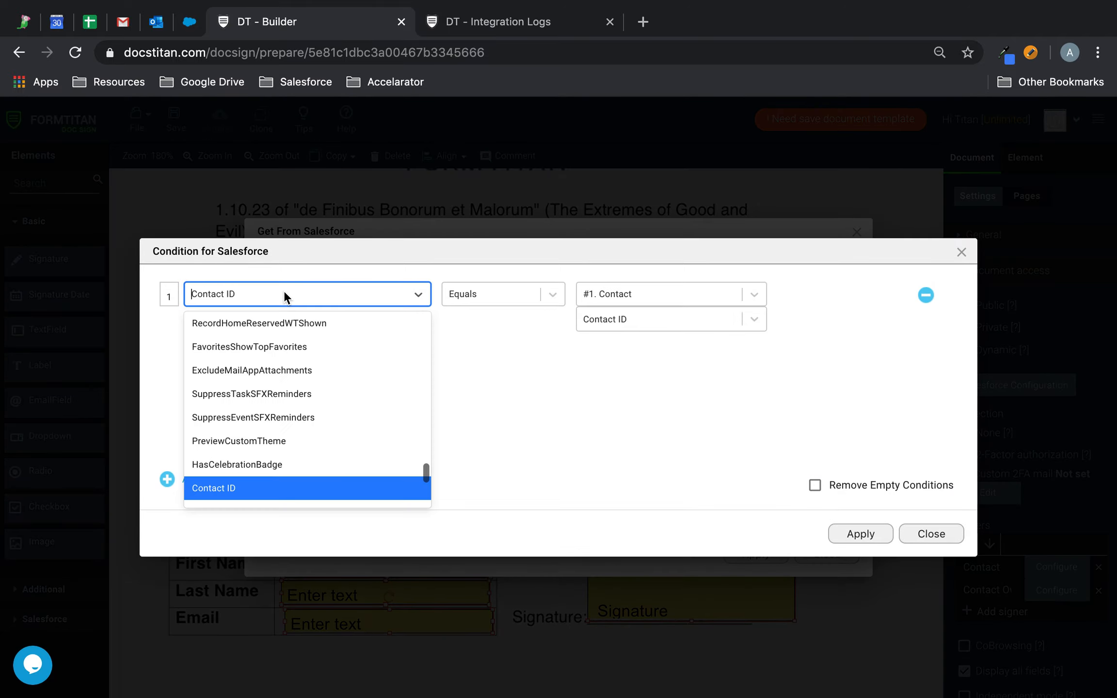
pyautogui.write('use')
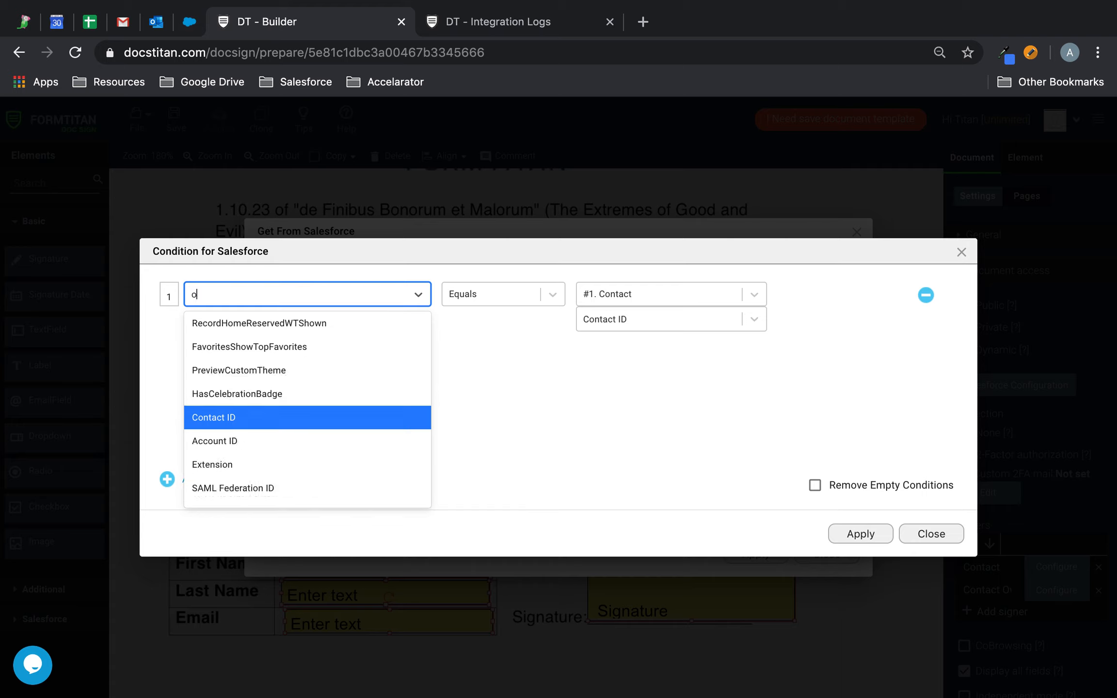
pyautogui.press('BackSpace')
pyautogui.press('BackSpace')
pyautogui.press('BackSpace')
pyautogui.write('user')
pyautogui.scroll(-10, 240, 383)
pyautogui.click(251, 326)
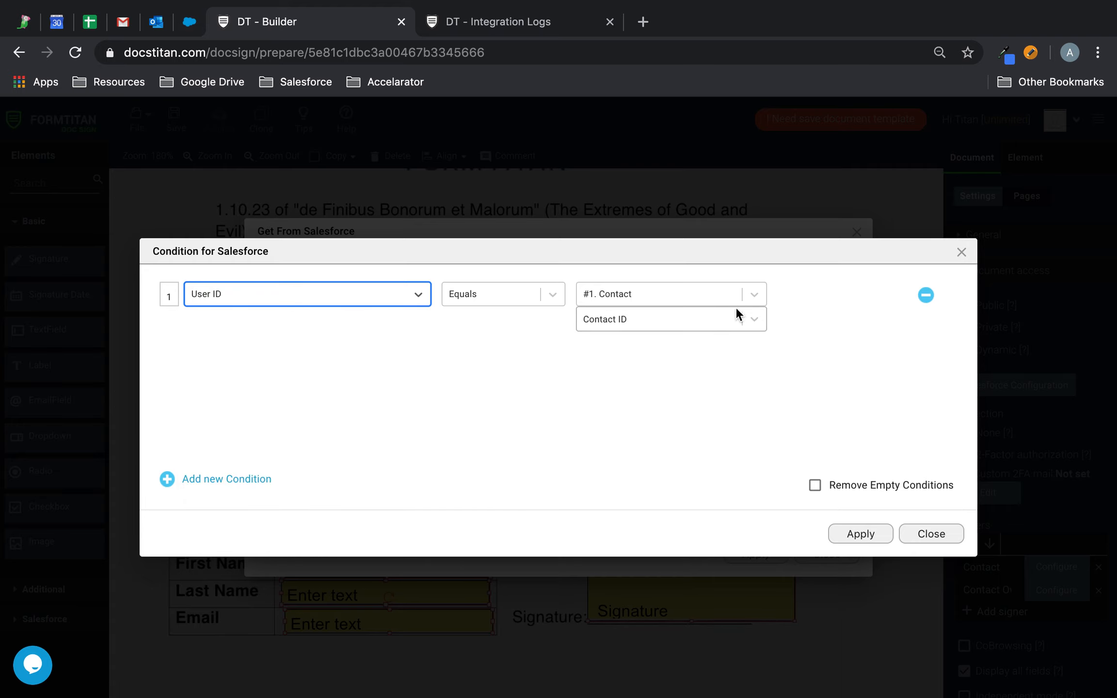
pyautogui.click(665, 322)
pyautogui.write('owner')
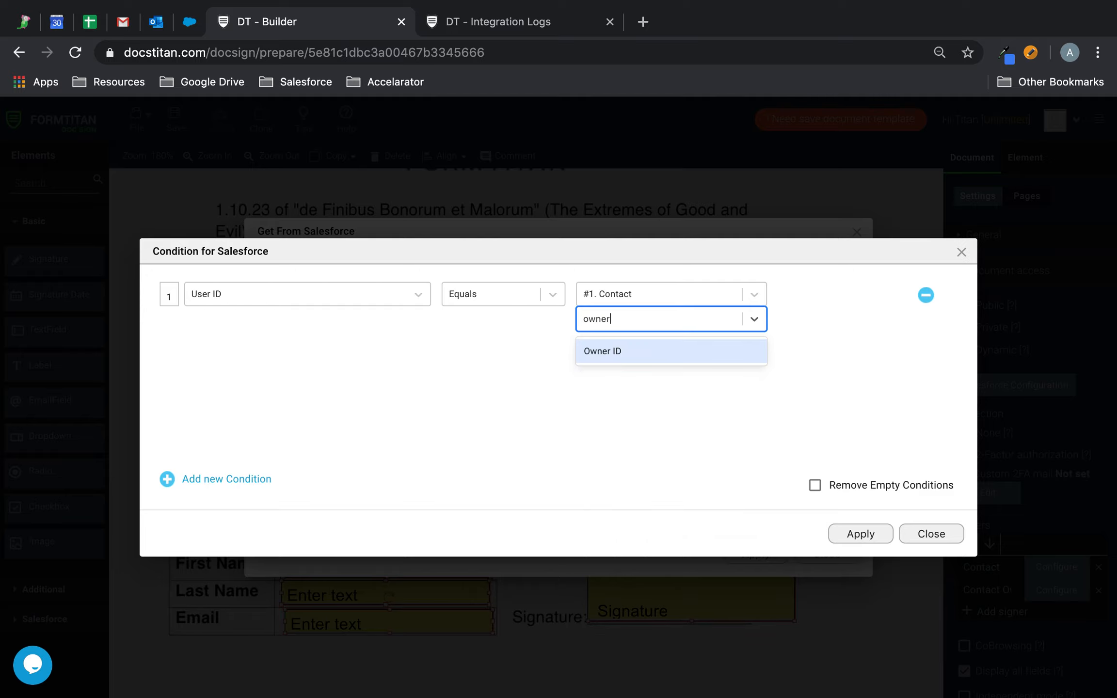
pyautogui.click(642, 365)
pyautogui.click(858, 533)
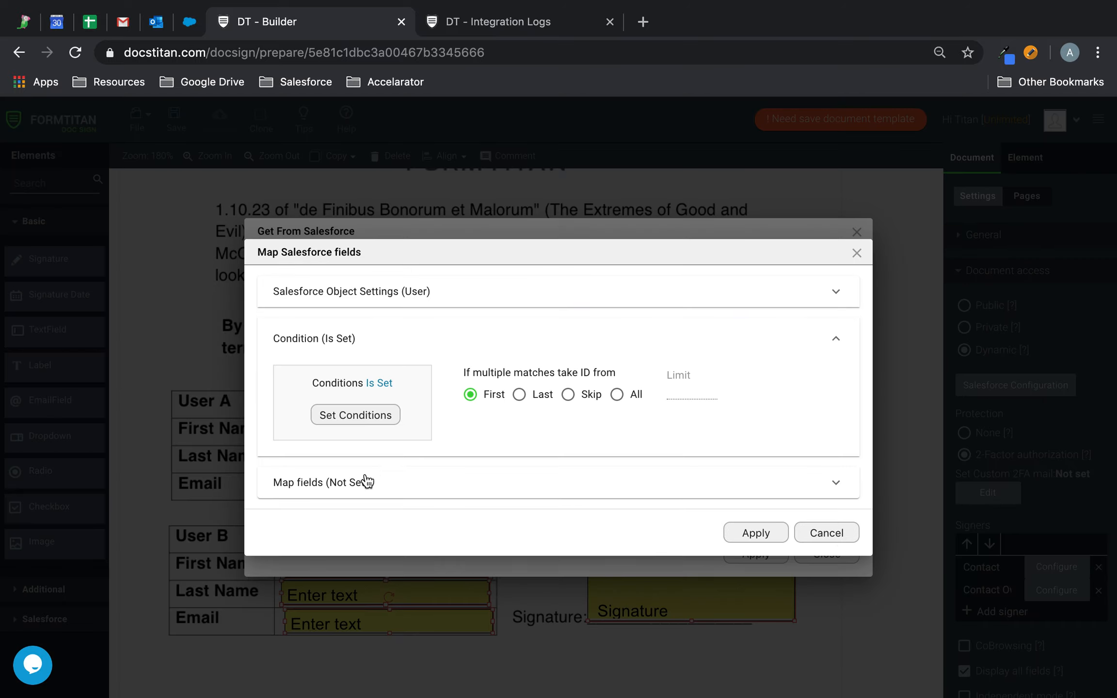
# Map Contact Owner First Name, Last Name and Email to the User's First Name, Last Name and Email
pyautogui.click(348, 475)
pyautogui.click(361, 453)
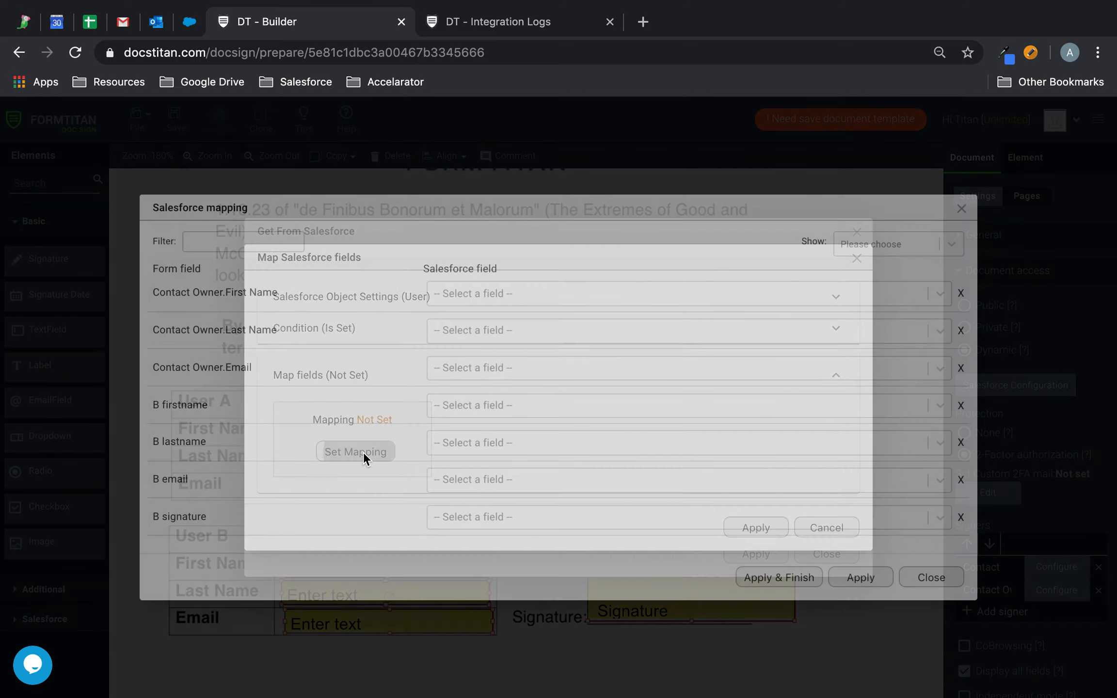
pyautogui.click(504, 293)
pyautogui.write('f')
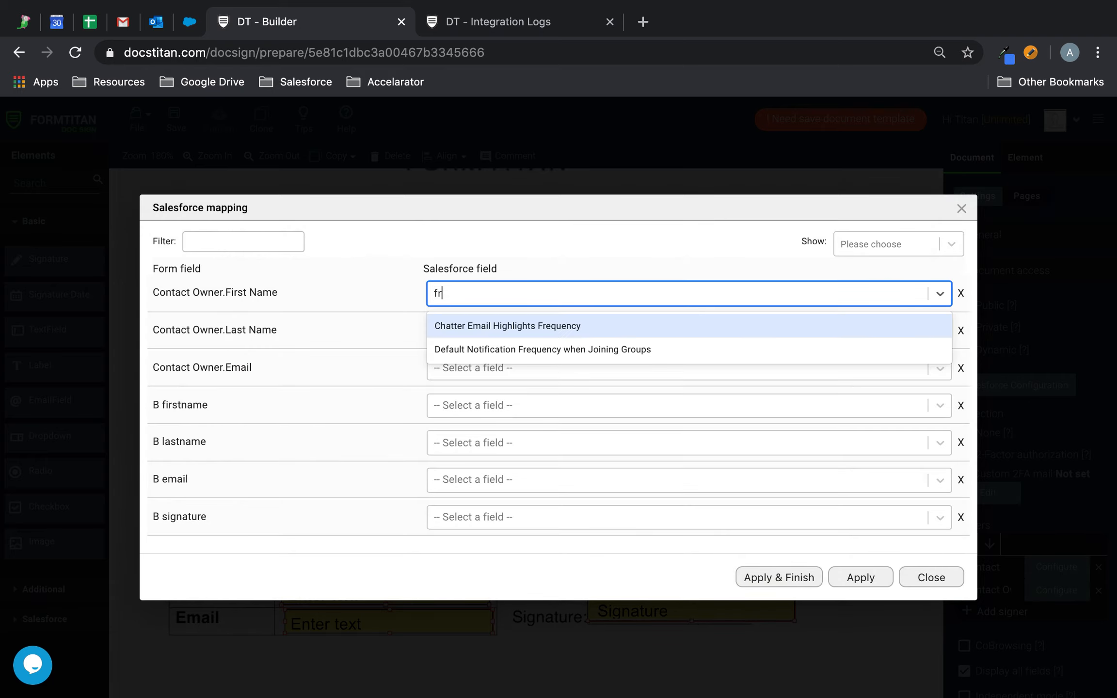
pyautogui.click(482, 345)
pyautogui.click(487, 333)
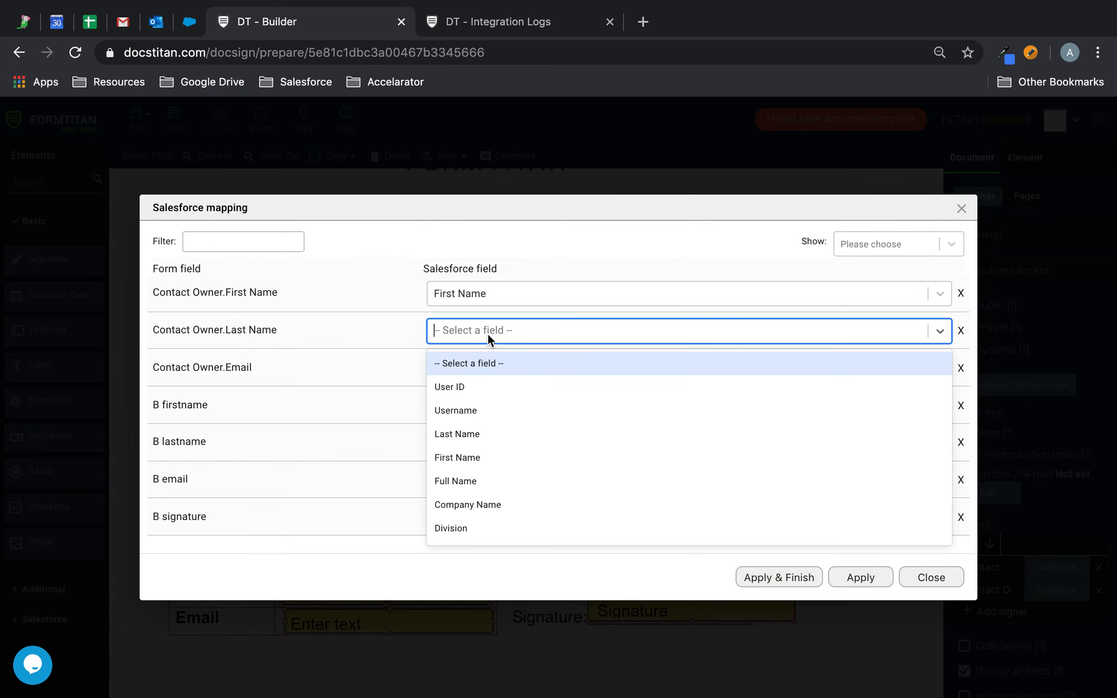
pyautogui.write('las')
pyautogui.click(484, 360)
pyautogui.click(487, 367)
pyautogui.write('ema')
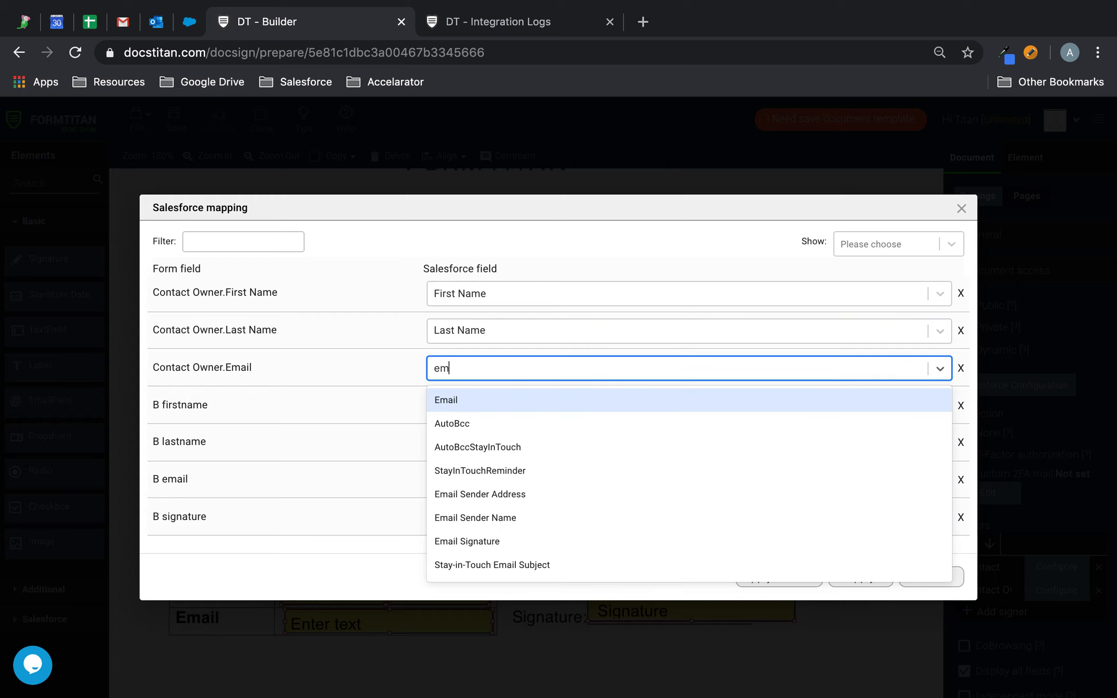
pyautogui.click(478, 401)
# Map B firstname, lastname and email to User First Name, Last Name and Email, then Apply & Finish
pyautogui.click(475, 412)
pyautogui.write('firs')
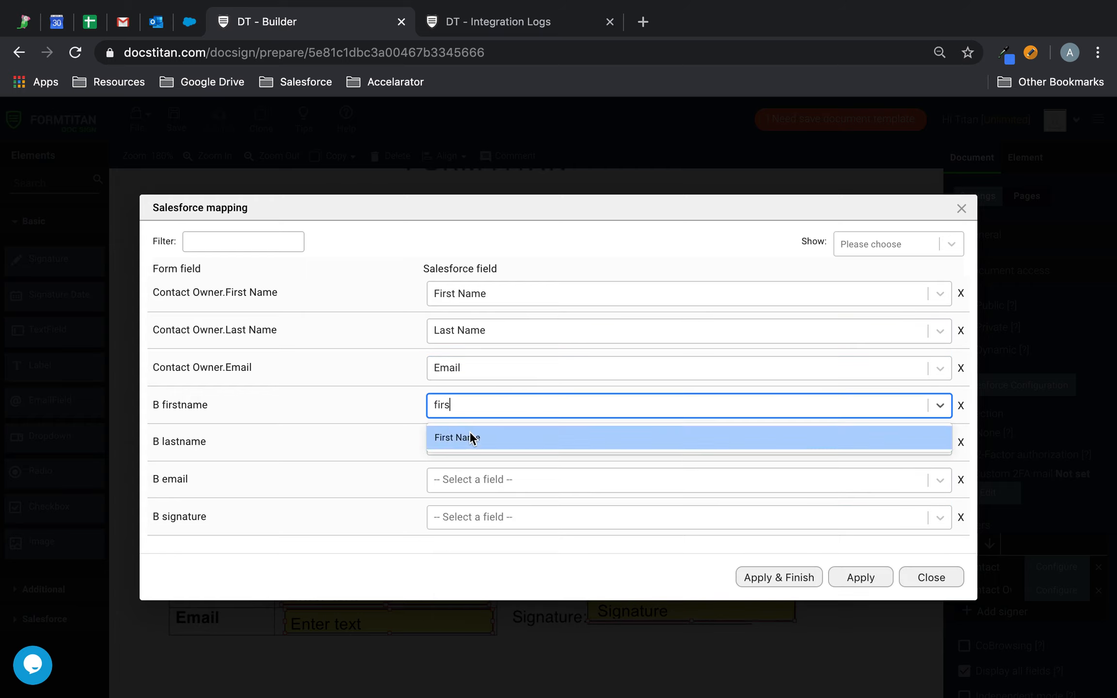
pyautogui.click(469, 431)
pyautogui.click(469, 443)
pyautogui.write('las')
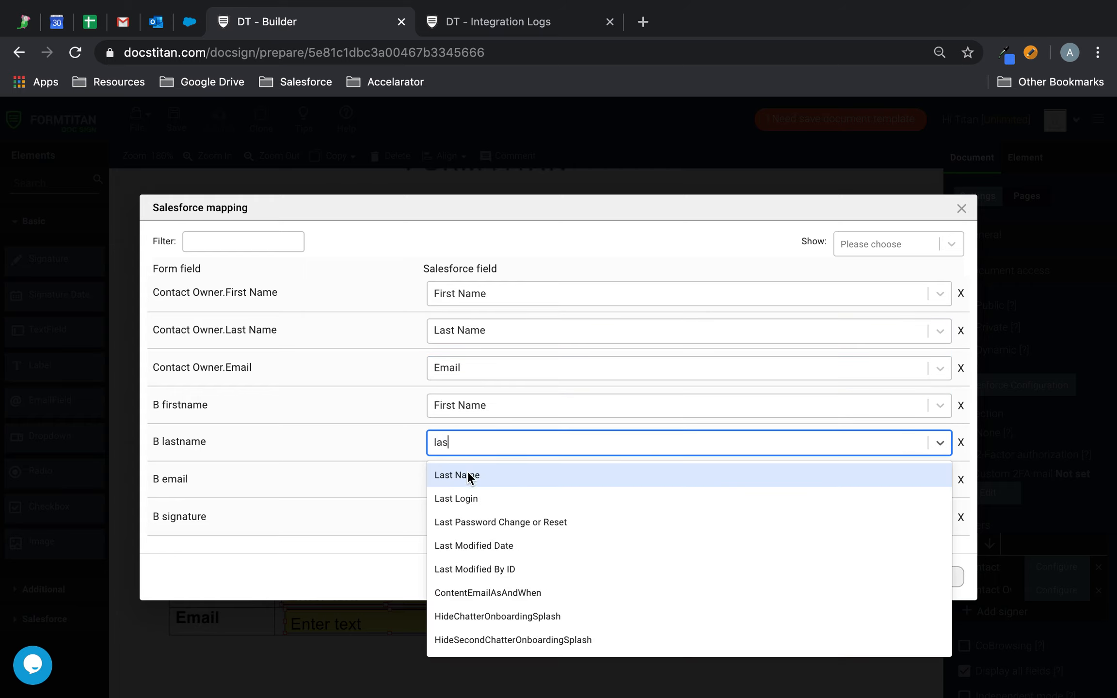
pyautogui.click(468, 474)
pyautogui.click(482, 479)
pyautogui.write('ema')
pyautogui.click(492, 508)
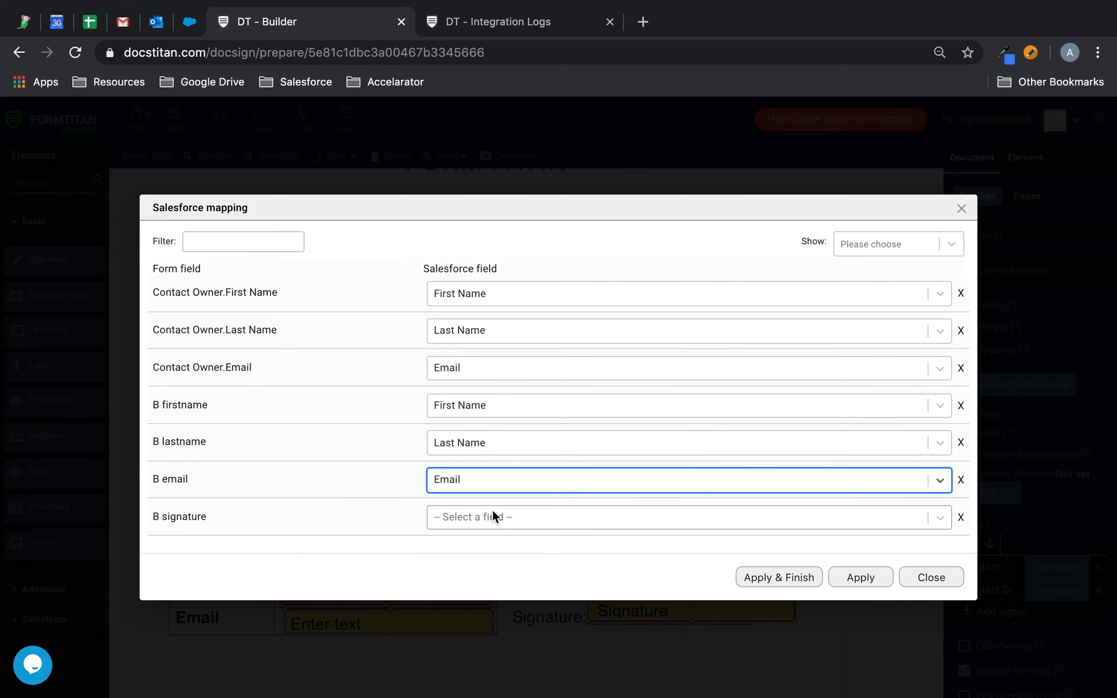
pyautogui.click(764, 576)
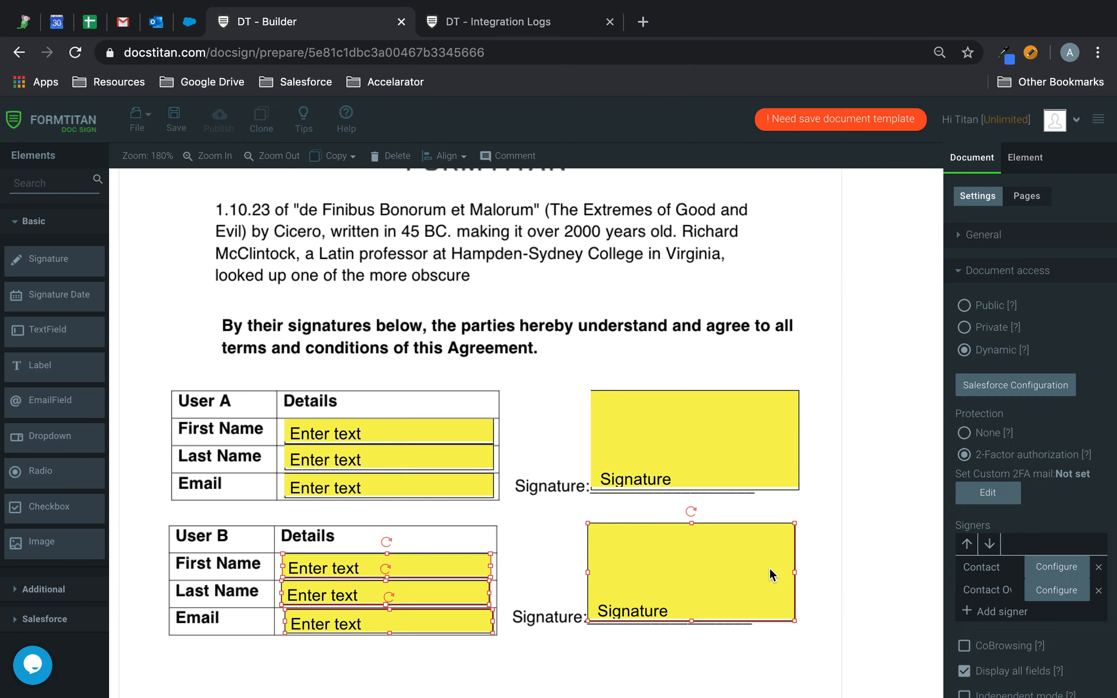
# Save the template, turn on Tracking and upload the completion log as a file
pyautogui.click(176, 117)
pyautogui.scroll(-2, 1022, 687)
pyautogui.scroll(-2, 1021, 688)
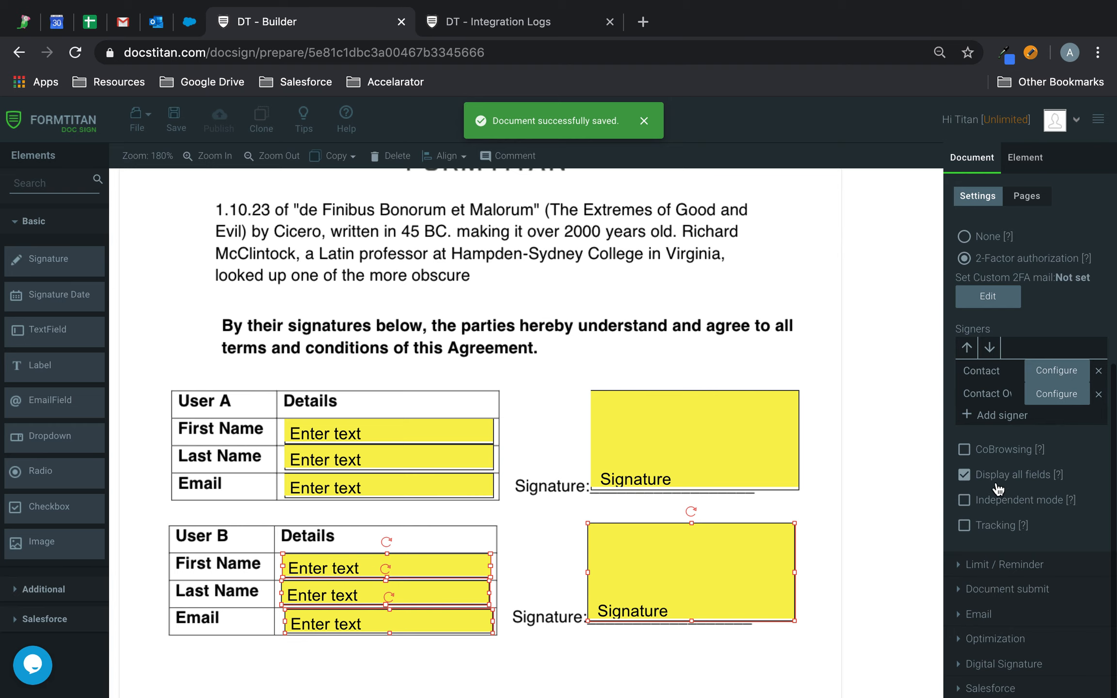
pyautogui.click(964, 525)
pyautogui.click(988, 547)
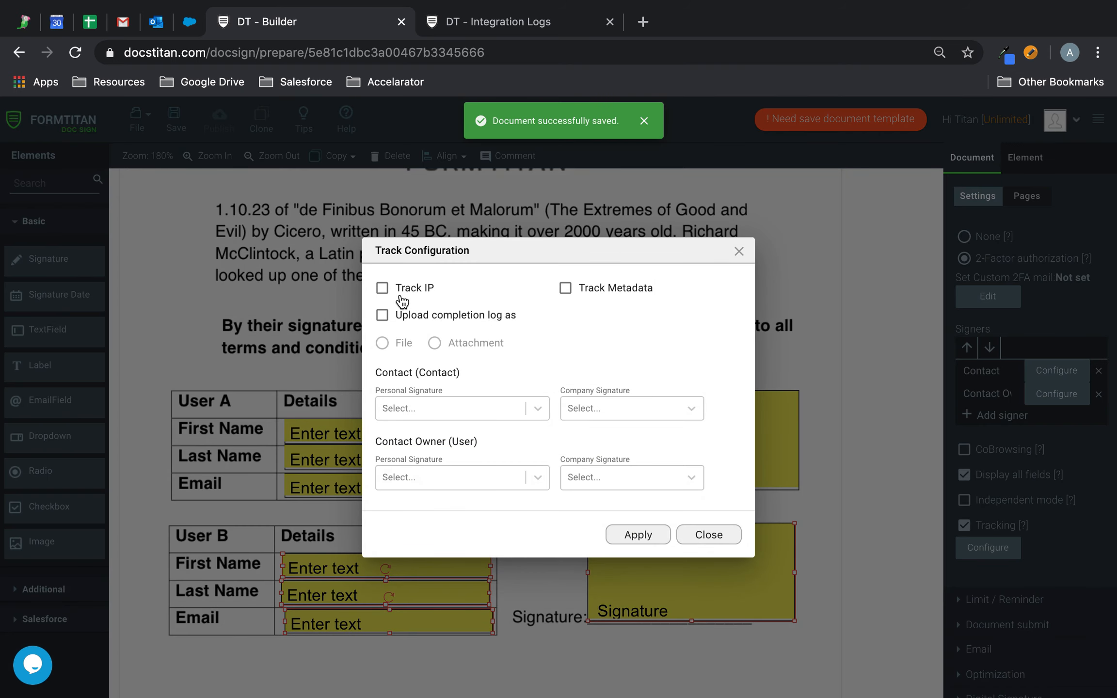
pyautogui.click(383, 316)
pyautogui.click(382, 343)
# Assign A signature to the Contact and B signature to the Contact Owner, apply, and save
pyautogui.click(423, 411)
pyautogui.click(421, 438)
pyautogui.click(420, 479)
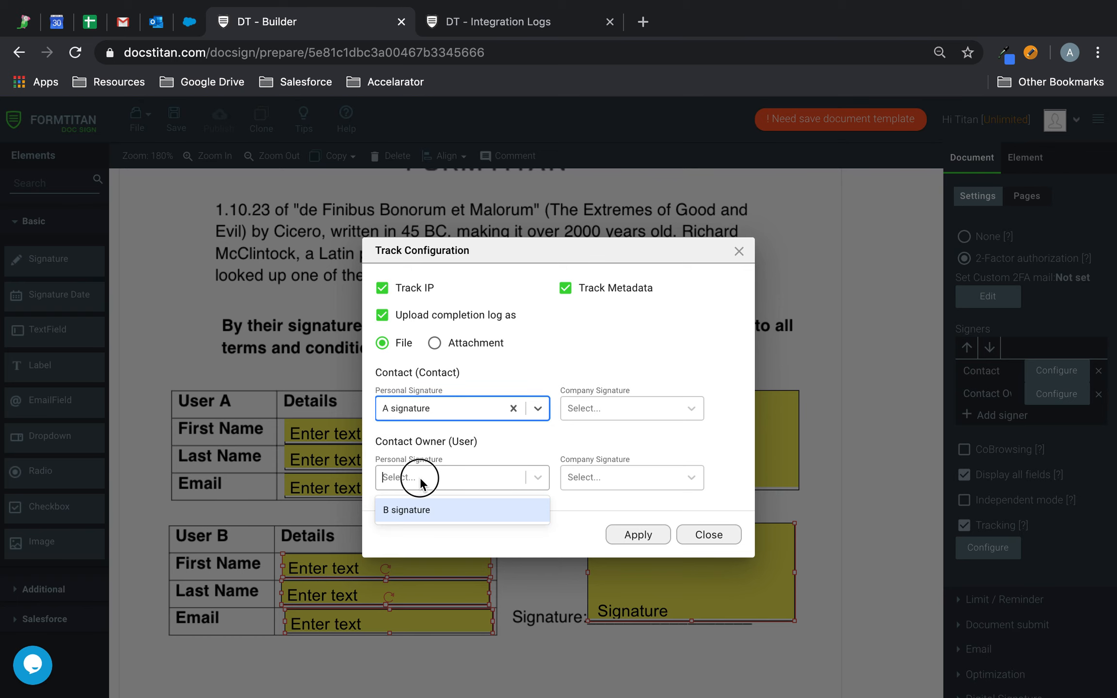
pyautogui.click(407, 510)
pyautogui.click(651, 534)
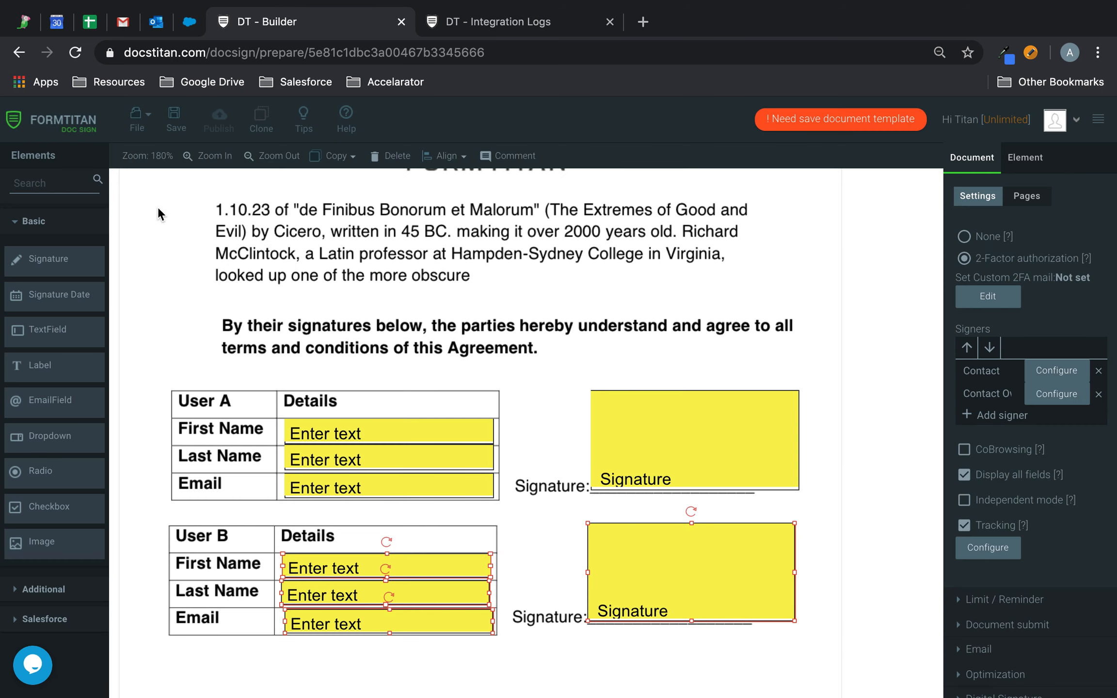
pyautogui.click(170, 119)
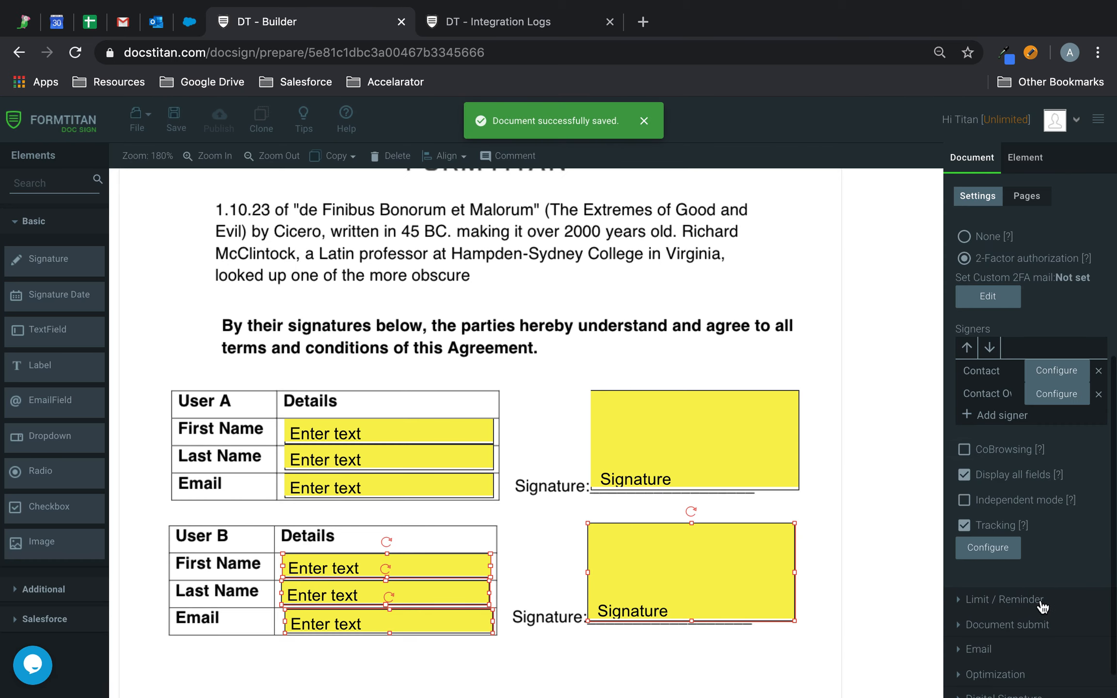
pyautogui.scroll(-1, 1042, 606)
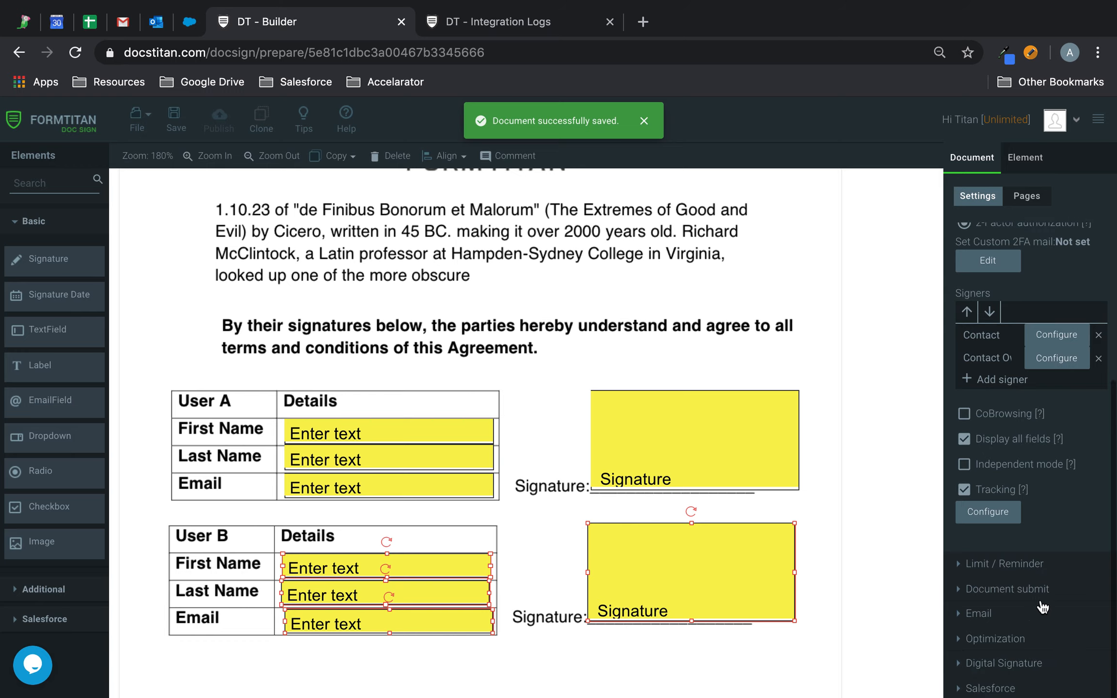
# Add a Files object to the Push to Salesforce setup
pyautogui.click(991, 689)
pyautogui.click(992, 469)
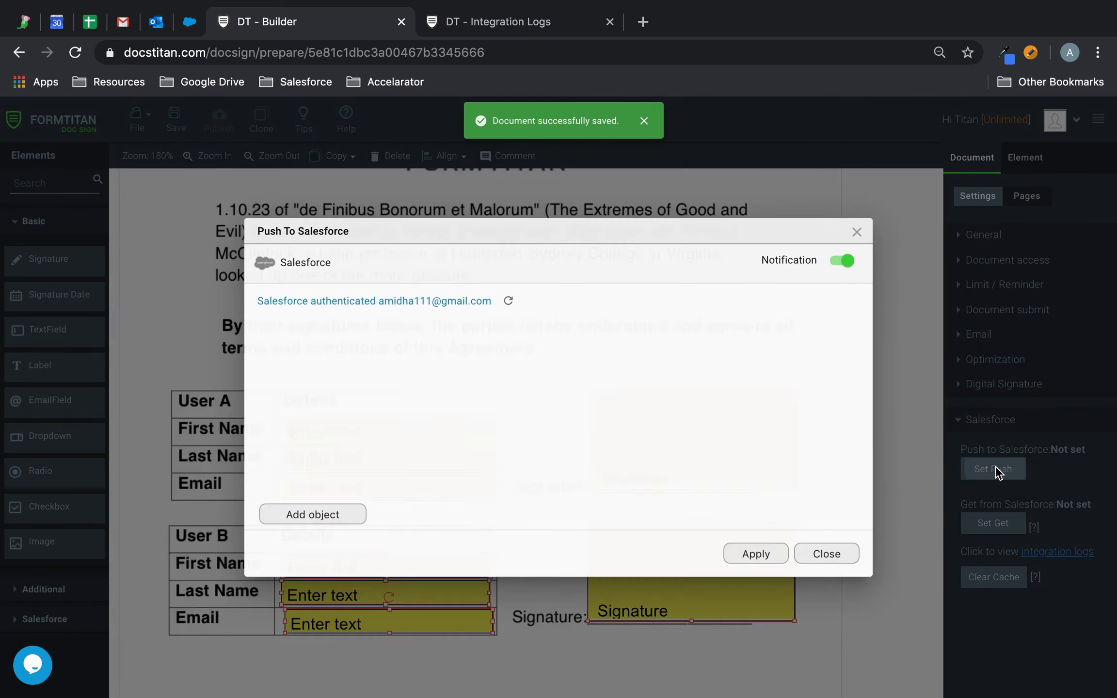
pyautogui.click(334, 513)
pyautogui.click(360, 411)
pyautogui.write('file')
pyautogui.click(305, 488)
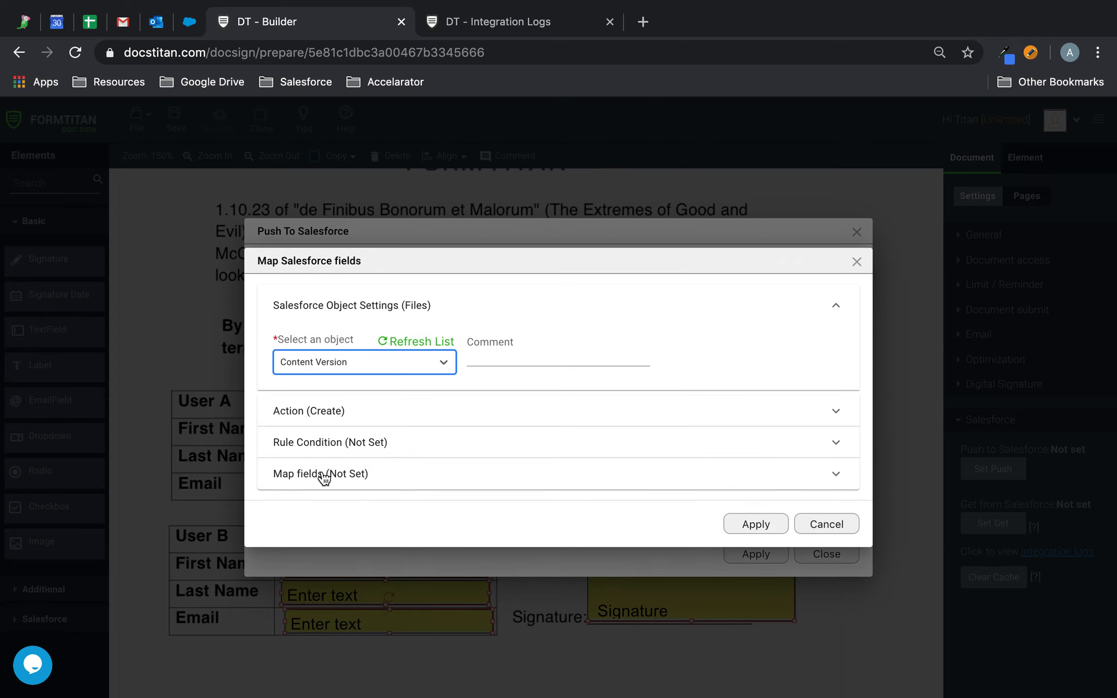
# Set the file Title mapping to Other with the value 'Contract Demo'
pyautogui.click(326, 476)
pyautogui.click(354, 472)
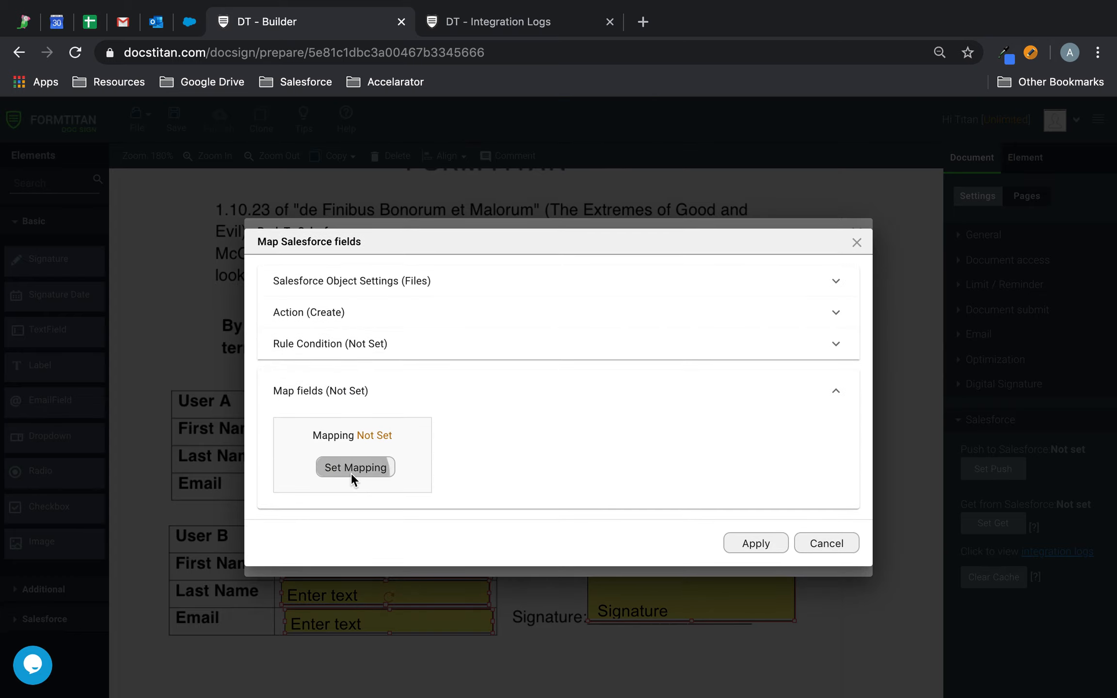
pyautogui.click(511, 328)
pyautogui.write('other')
pyautogui.click(542, 358)
pyautogui.click(755, 327)
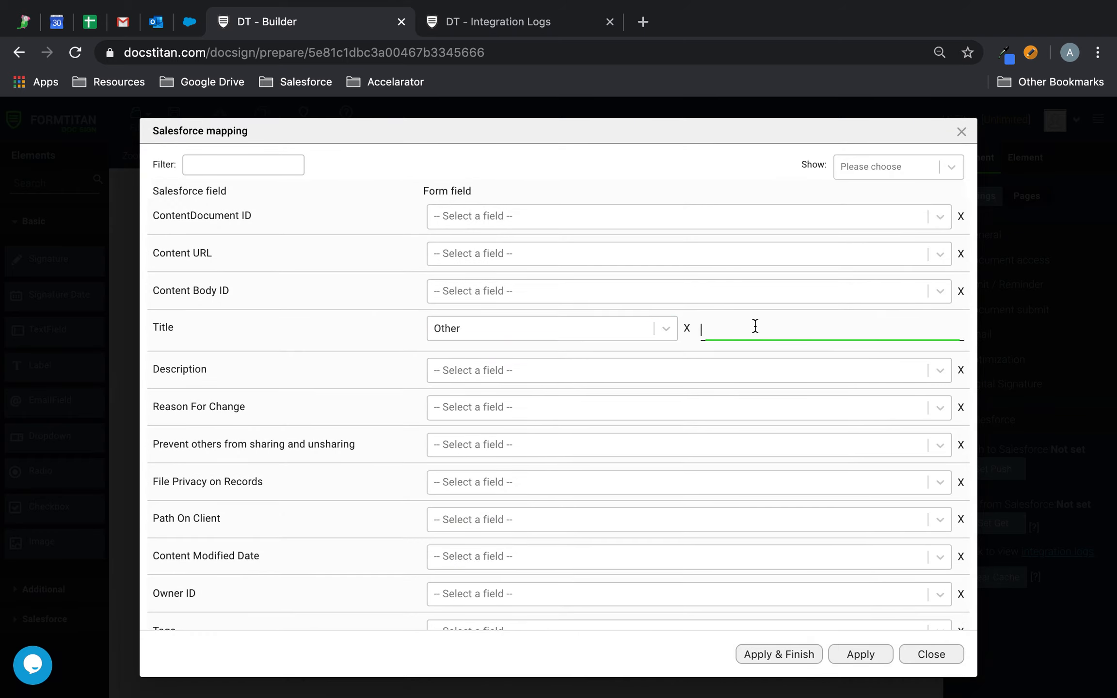
pyautogui.write('Contract Demo')
# Map First Publish Location ID to Record ID and Version Data to Your Document, then save
pyautogui.click(249, 165)
pyautogui.write('fi')
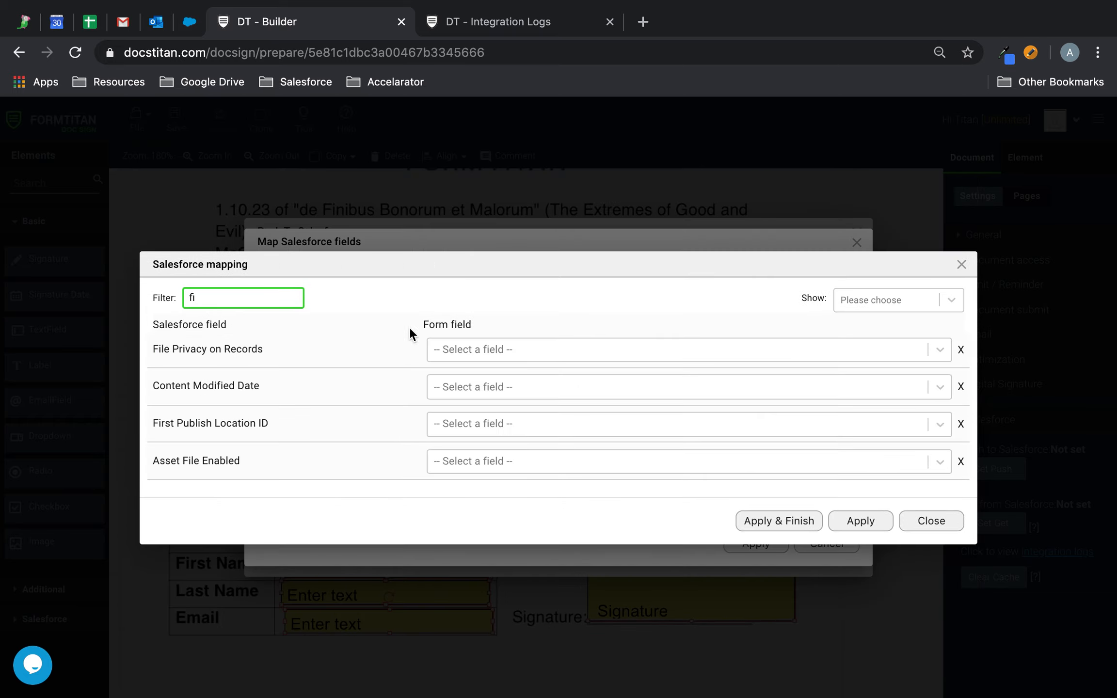
pyautogui.click(504, 421)
pyautogui.click(462, 477)
pyautogui.click(267, 297)
pyautogui.write('ver')
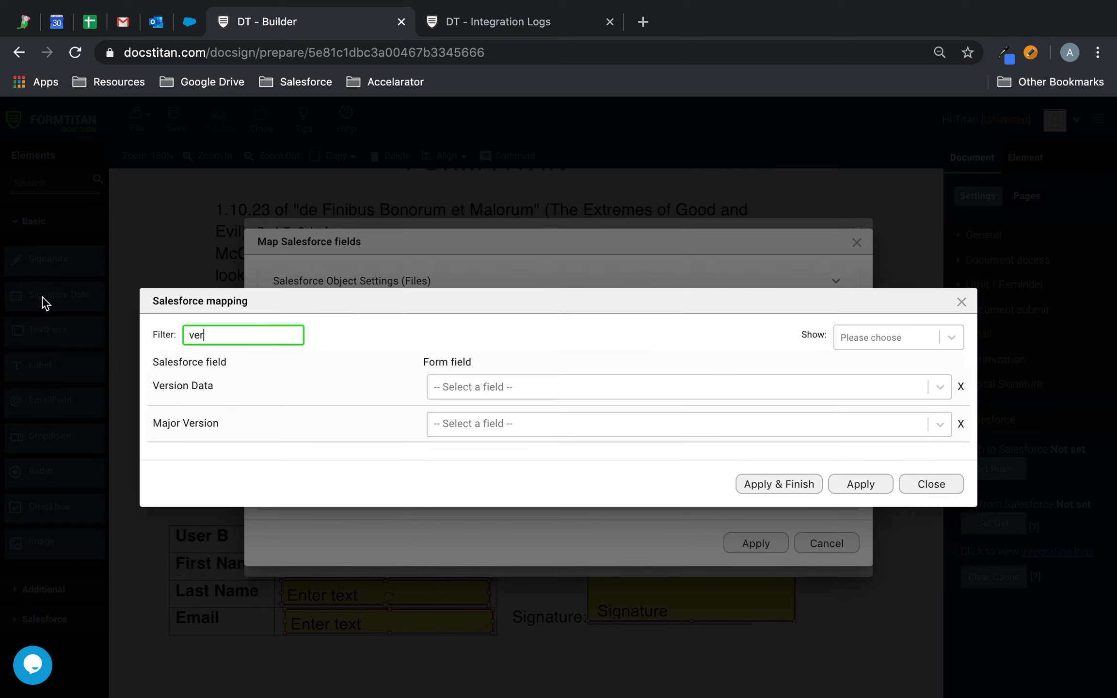
pyautogui.click(590, 381)
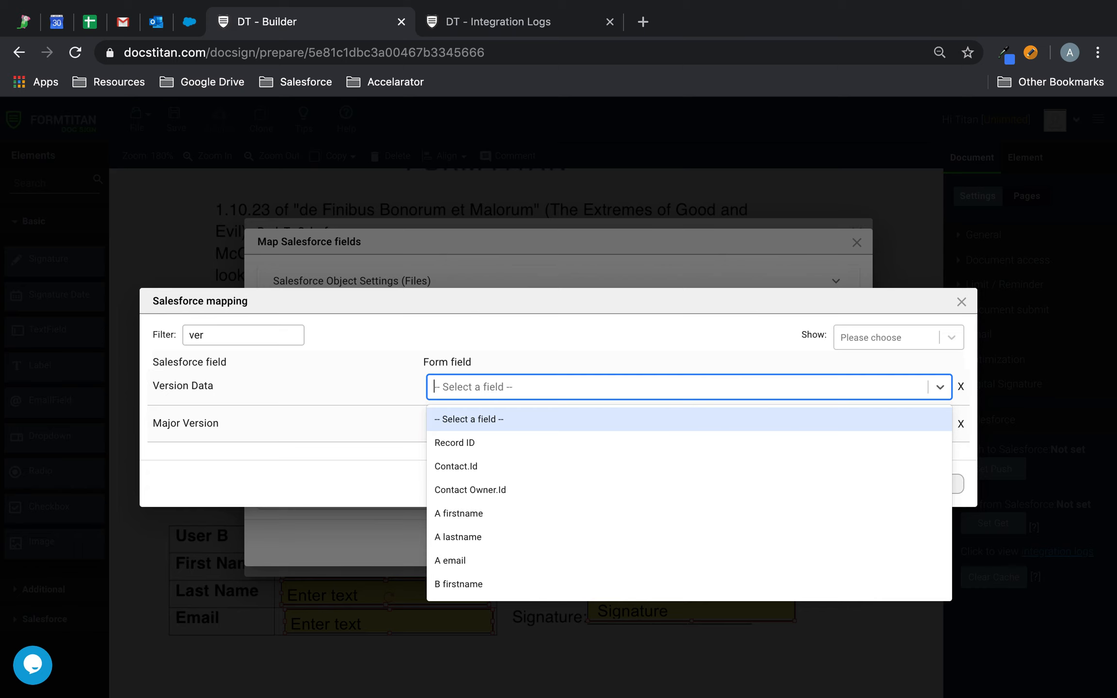
pyautogui.write('your')
pyautogui.click(605, 419)
pyautogui.click(792, 486)
pyautogui.click(167, 124)
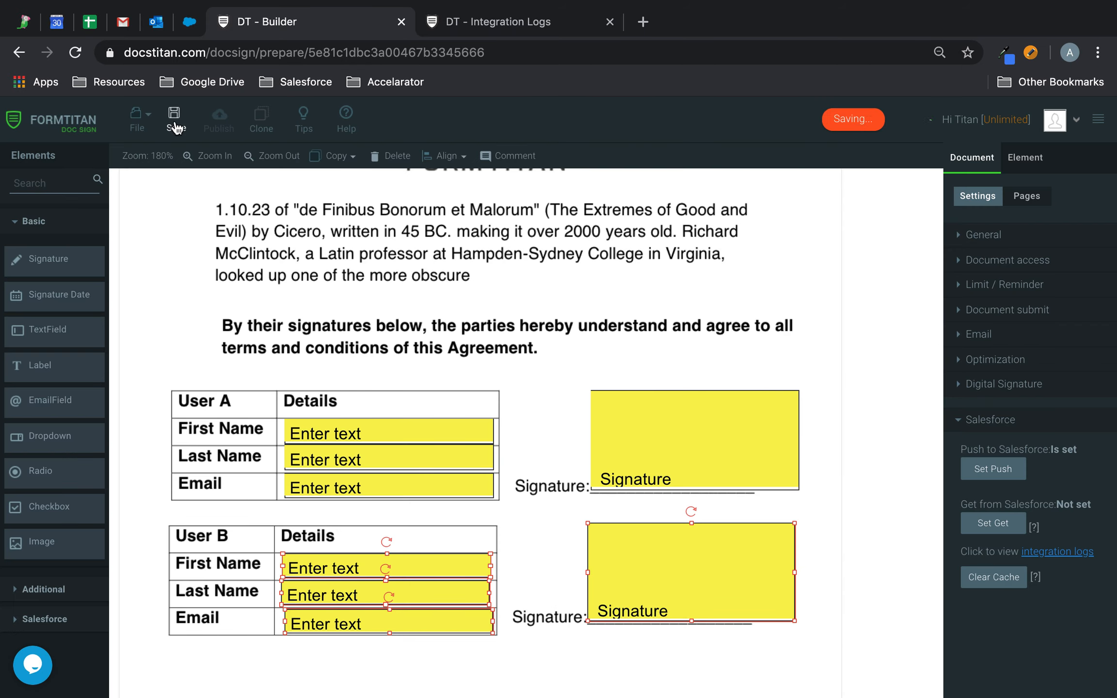
# Make the sign-request email attach the incomplete document, and save the template
pyautogui.click(985, 334)
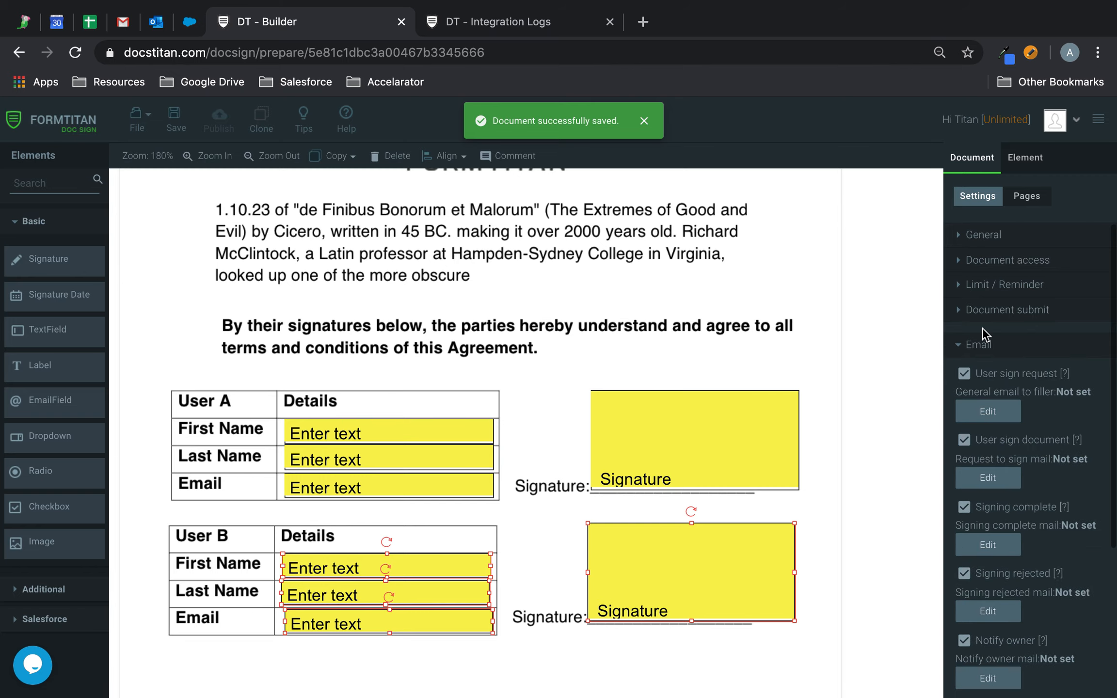
pyautogui.click(1002, 478)
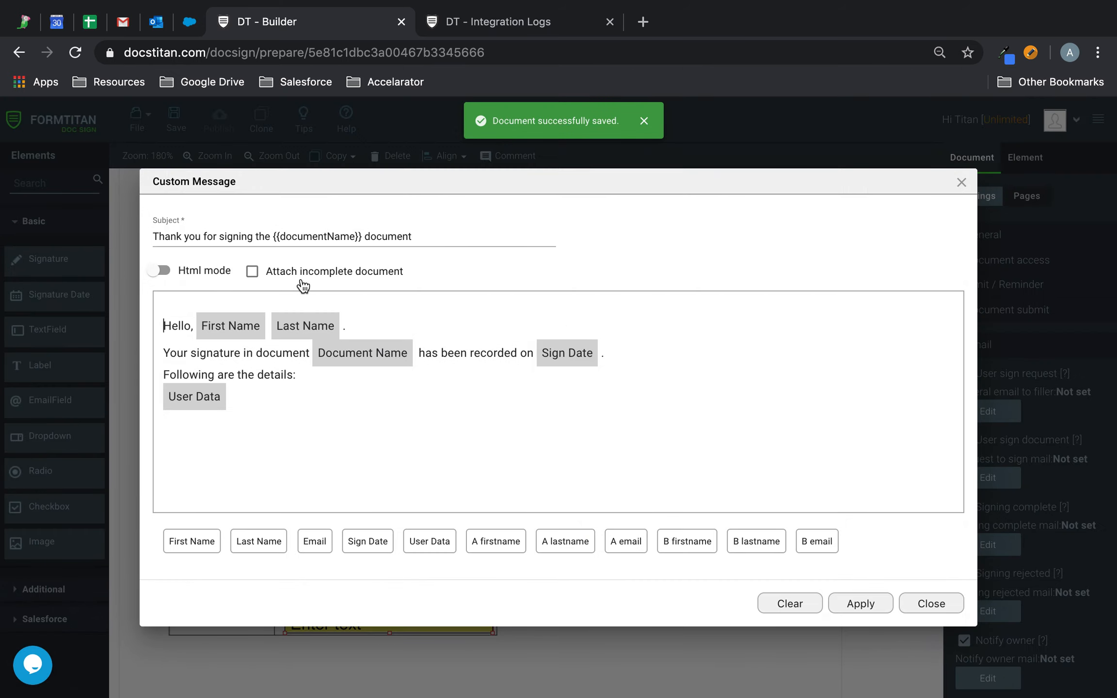
pyautogui.moveTo(407, 271); pyautogui.dragTo(248, 284)
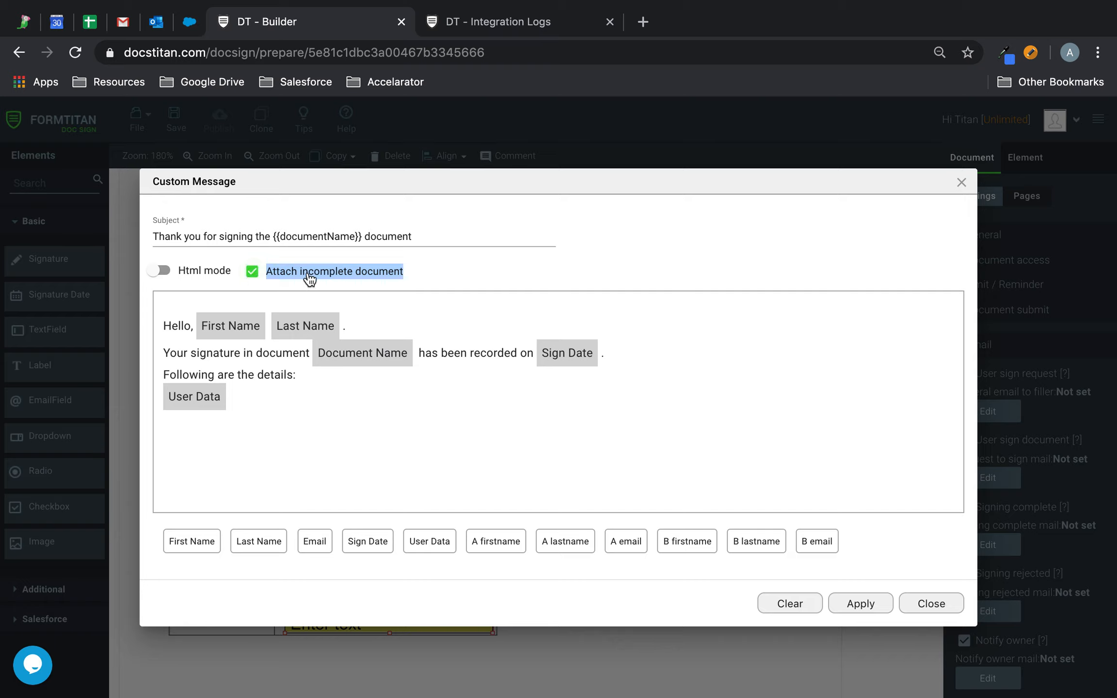
pyautogui.click(835, 601)
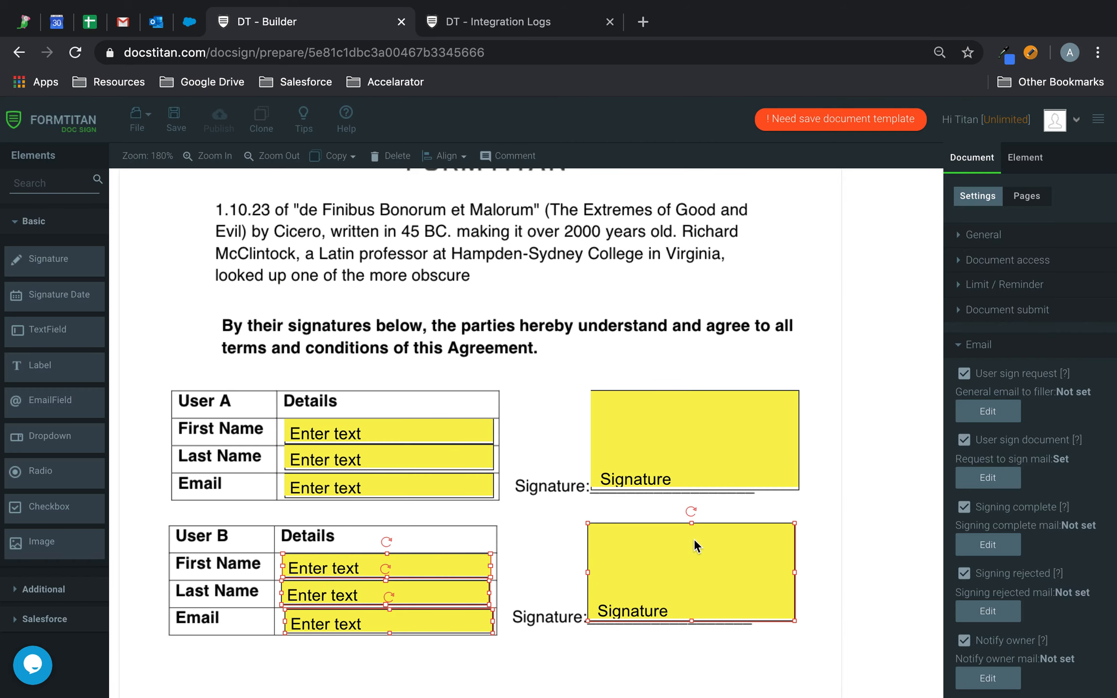
pyautogui.click(173, 127)
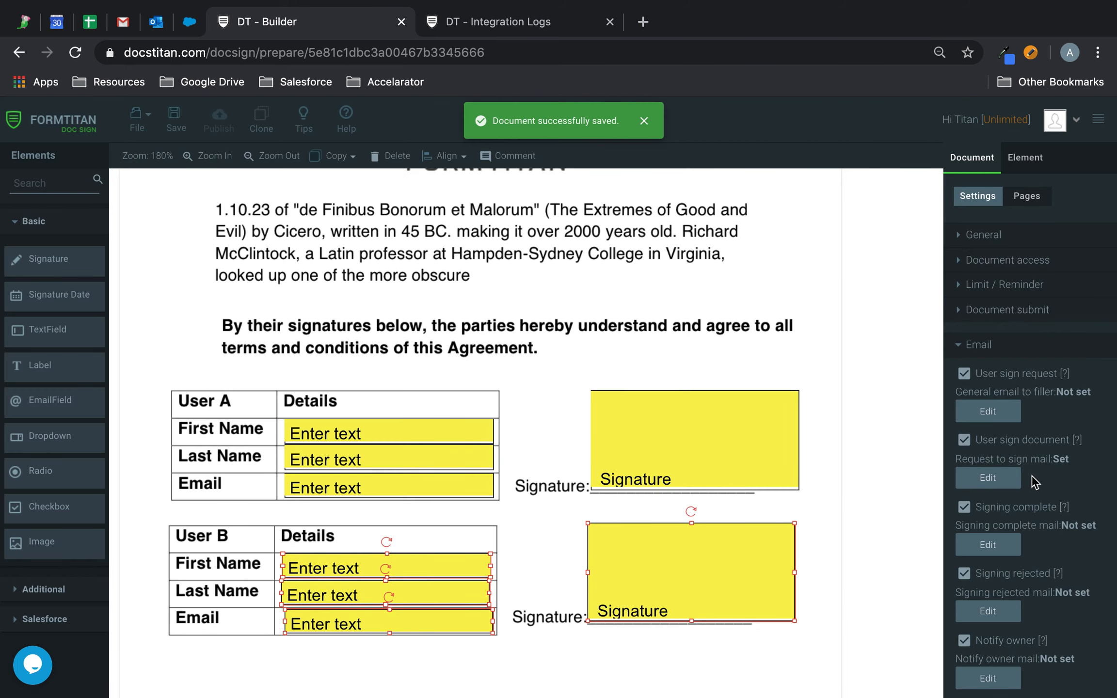
# Apply the signing-complete email message
pyautogui.click(1002, 548)
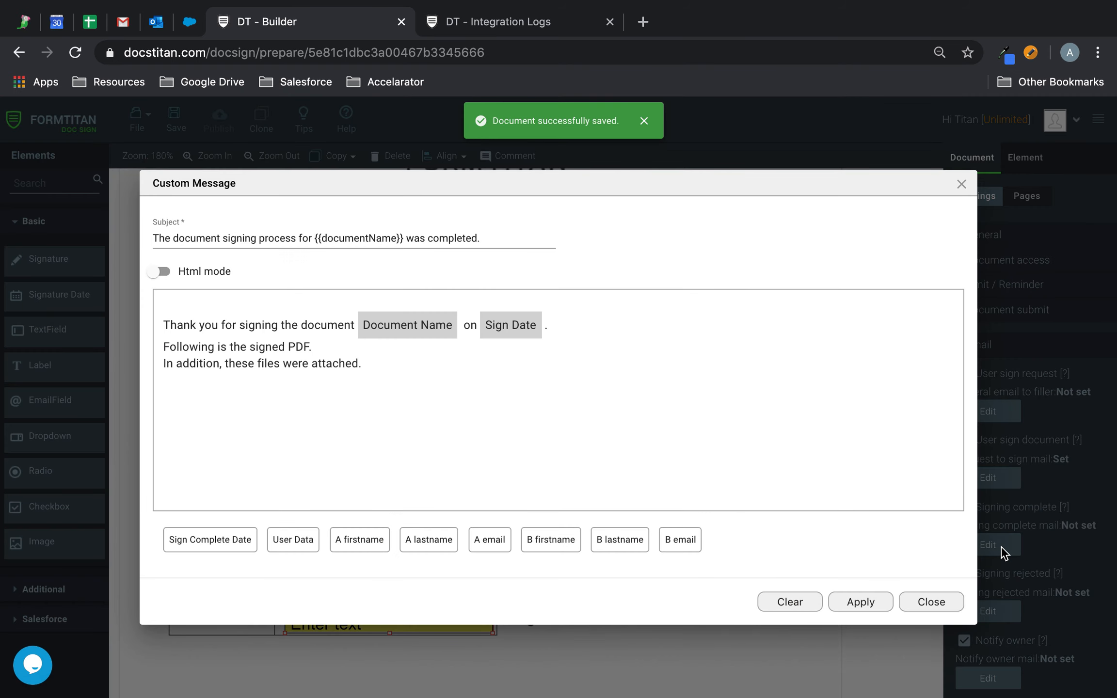
pyautogui.click(843, 603)
pyautogui.click(1020, 312)
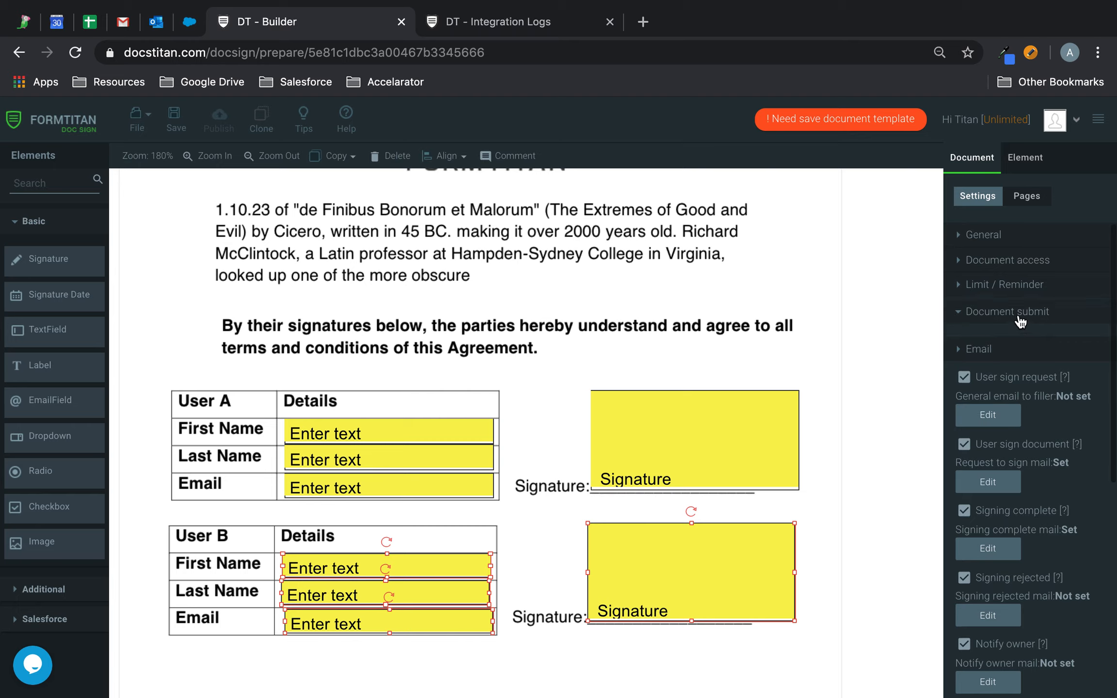
# Reopen the Files push mapping, set Version Data to Your Document, apply, and save the template
pyautogui.click(1002, 517)
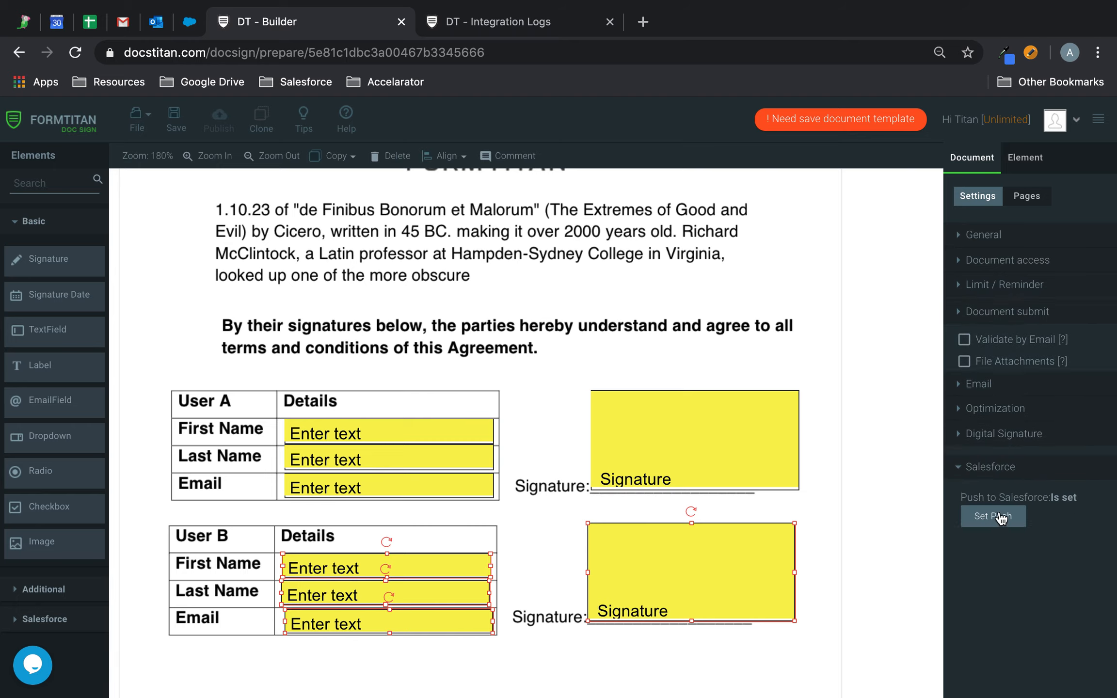
pyautogui.click(1005, 468)
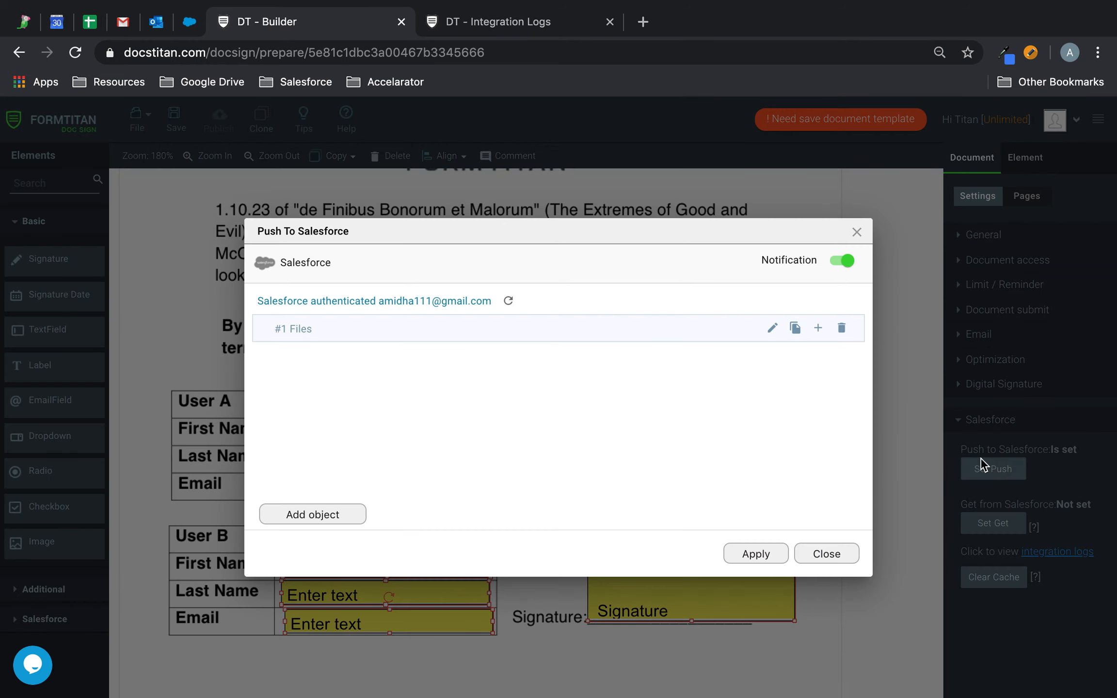
pyautogui.click(770, 329)
pyautogui.click(312, 477)
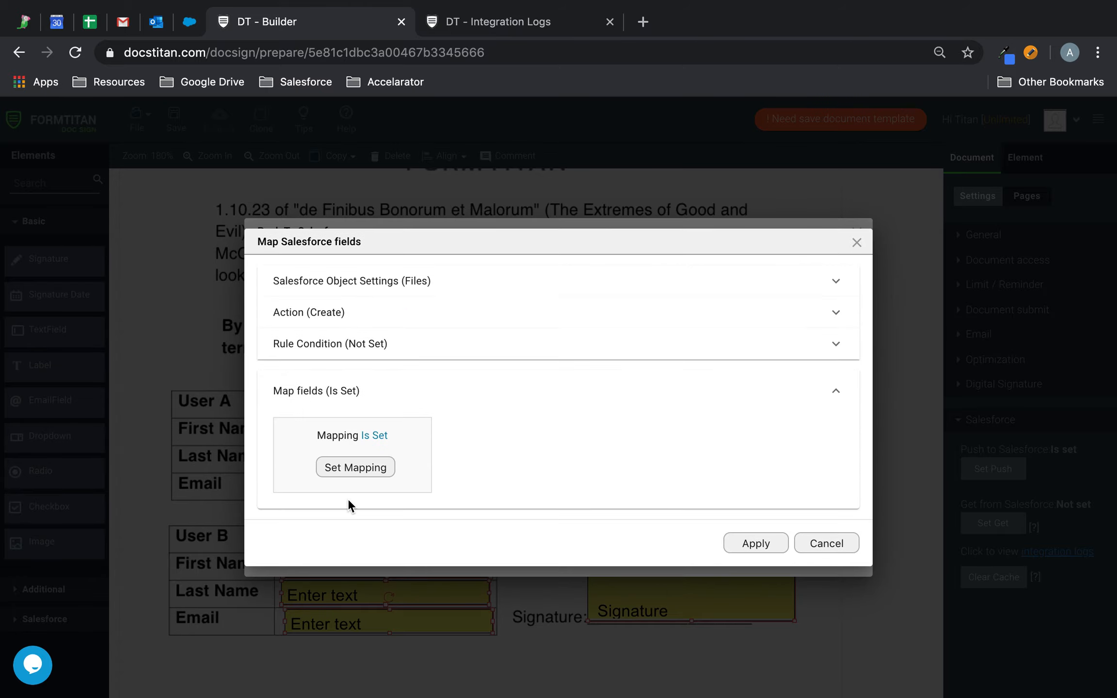
pyautogui.click(356, 475)
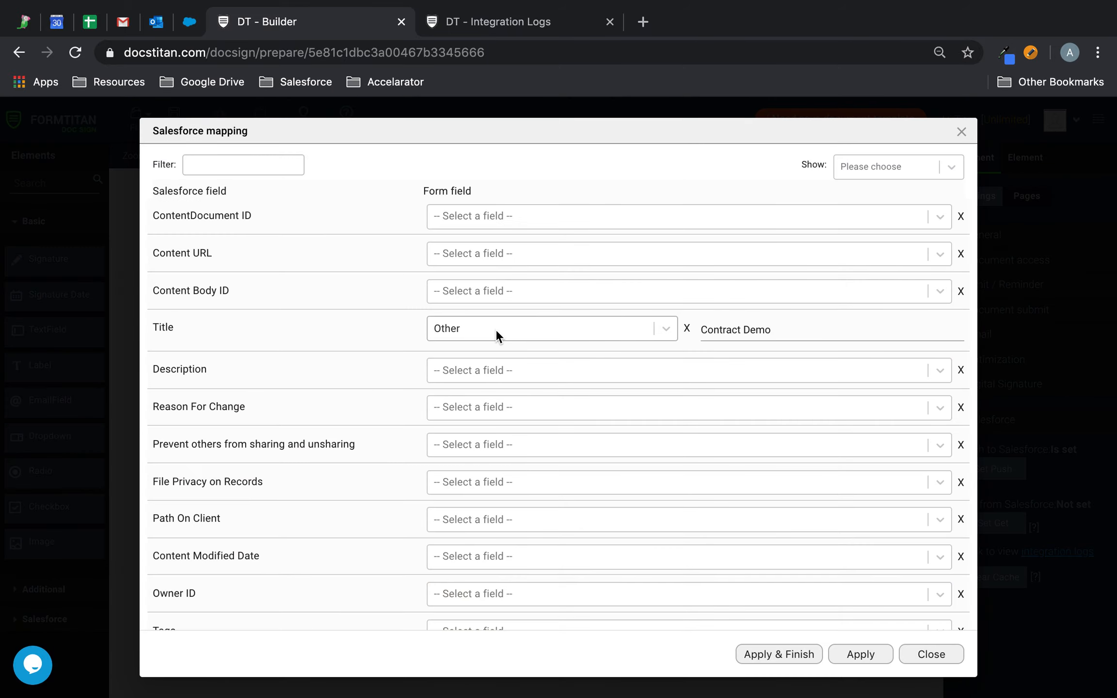
pyautogui.scroll(-4, 498, 436)
pyautogui.scroll(-3, 499, 521)
pyautogui.click(513, 355)
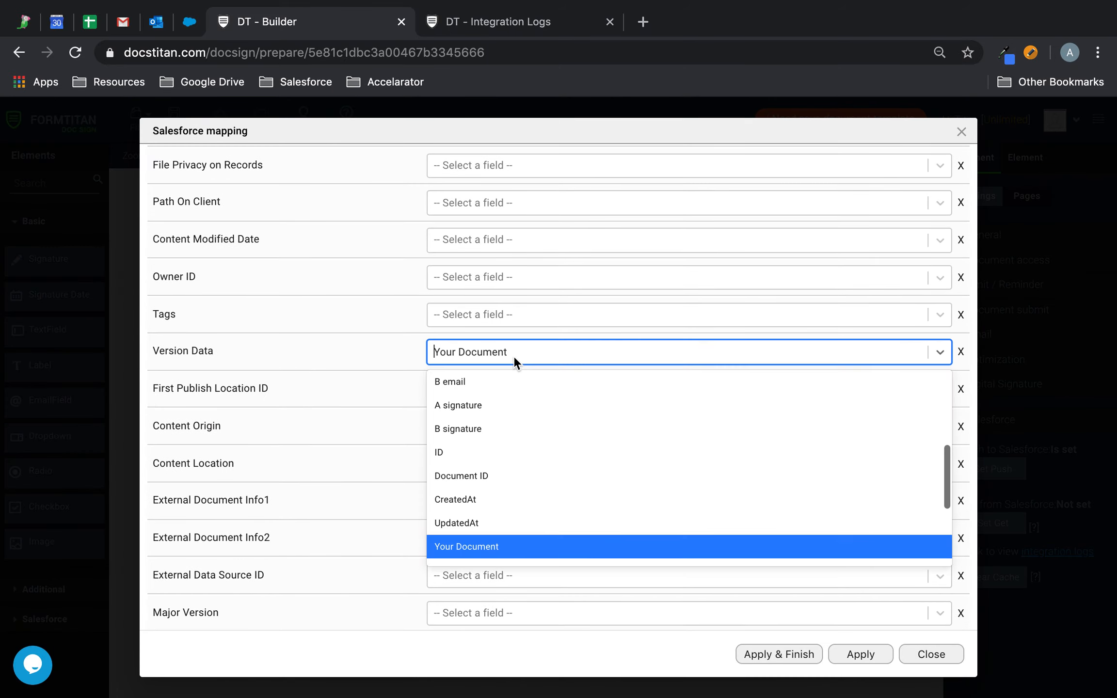
pyautogui.write('in')
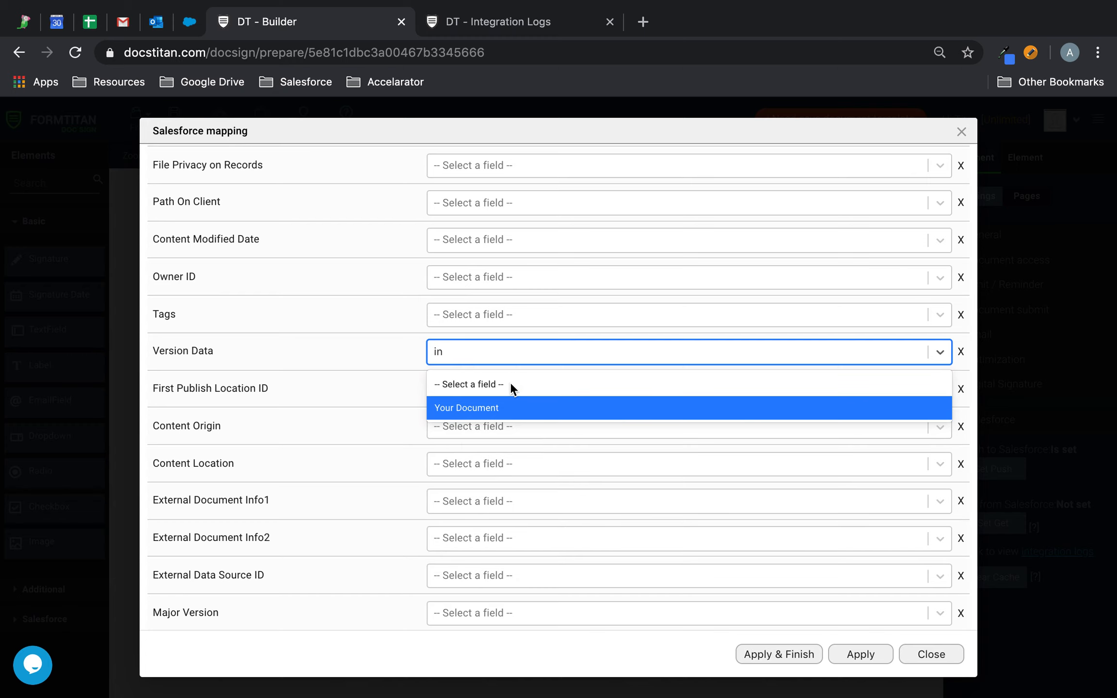
pyautogui.click(762, 655)
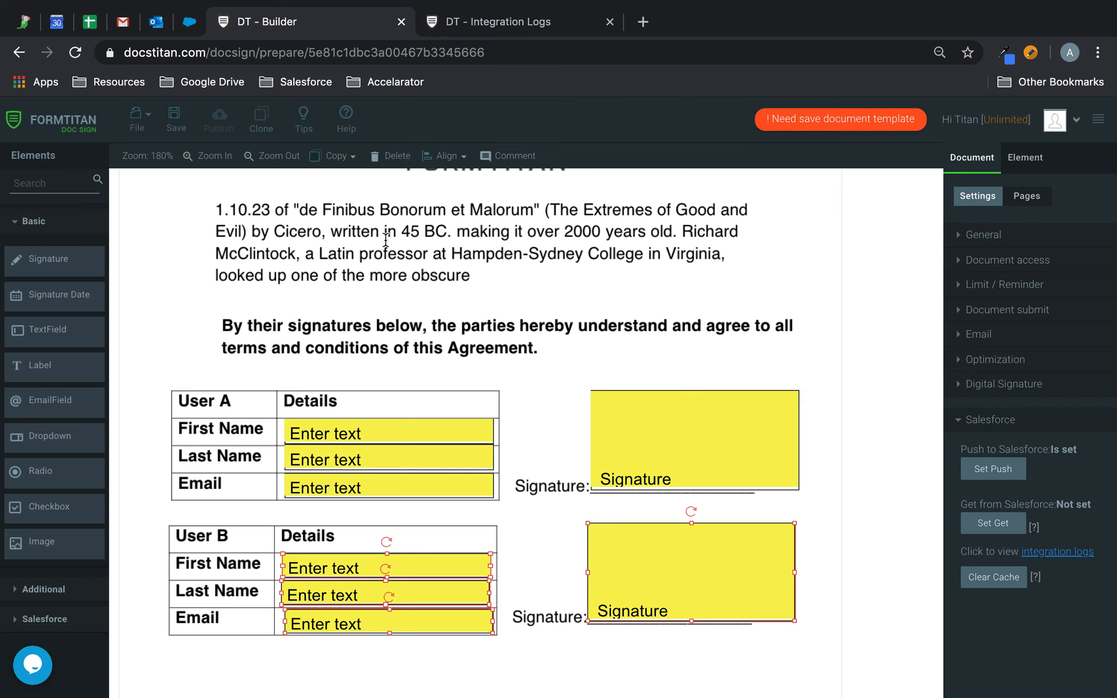
pyautogui.click(175, 114)
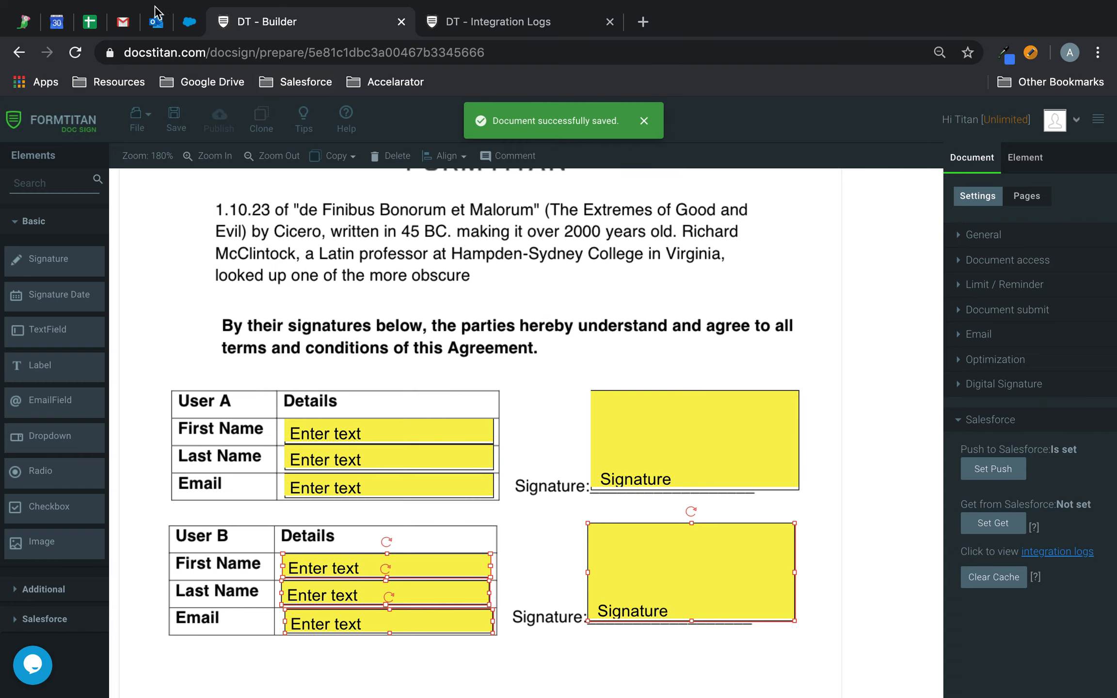
# From the Salesforce contact's FT Contact Page, run Actions > Sign on Incomplete Signee Demo, then go to Outlook
pyautogui.click(189, 23)
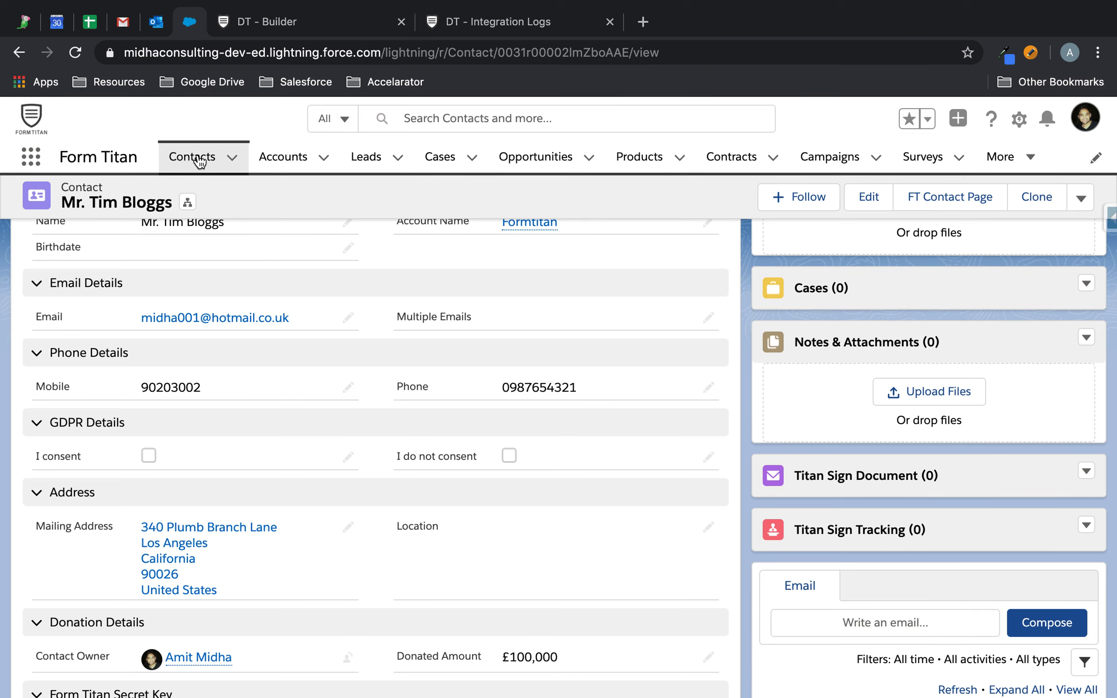
pyautogui.click(949, 197)
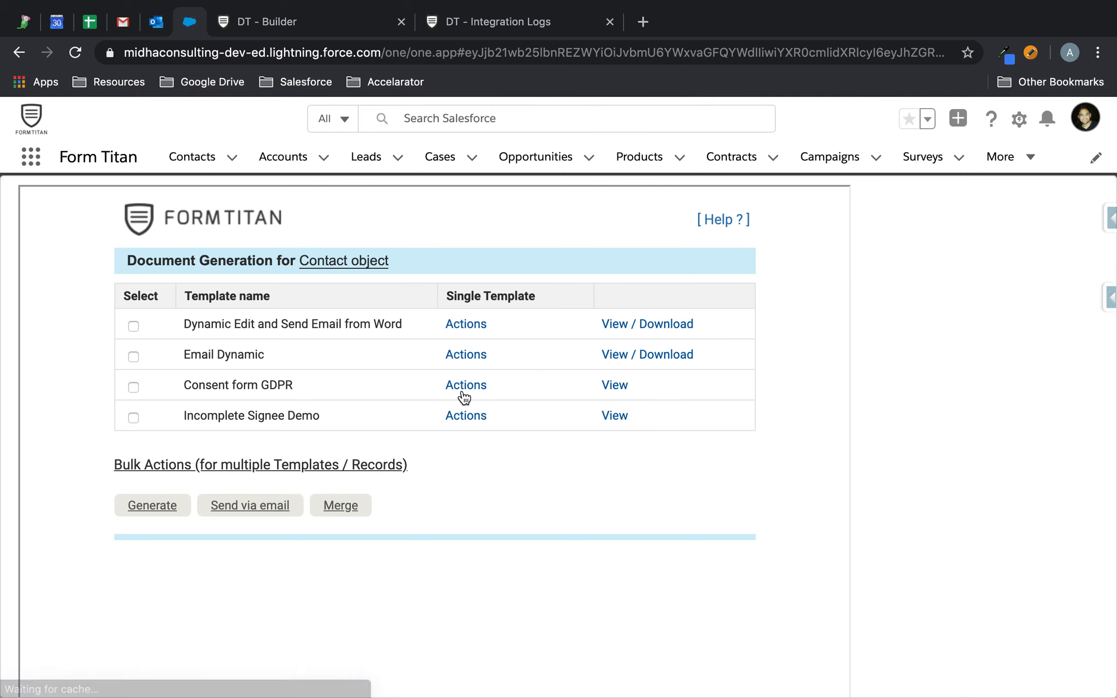
pyautogui.moveTo(192, 412); pyautogui.dragTo(321, 417)
pyautogui.click(525, 465)
pyautogui.click(466, 415)
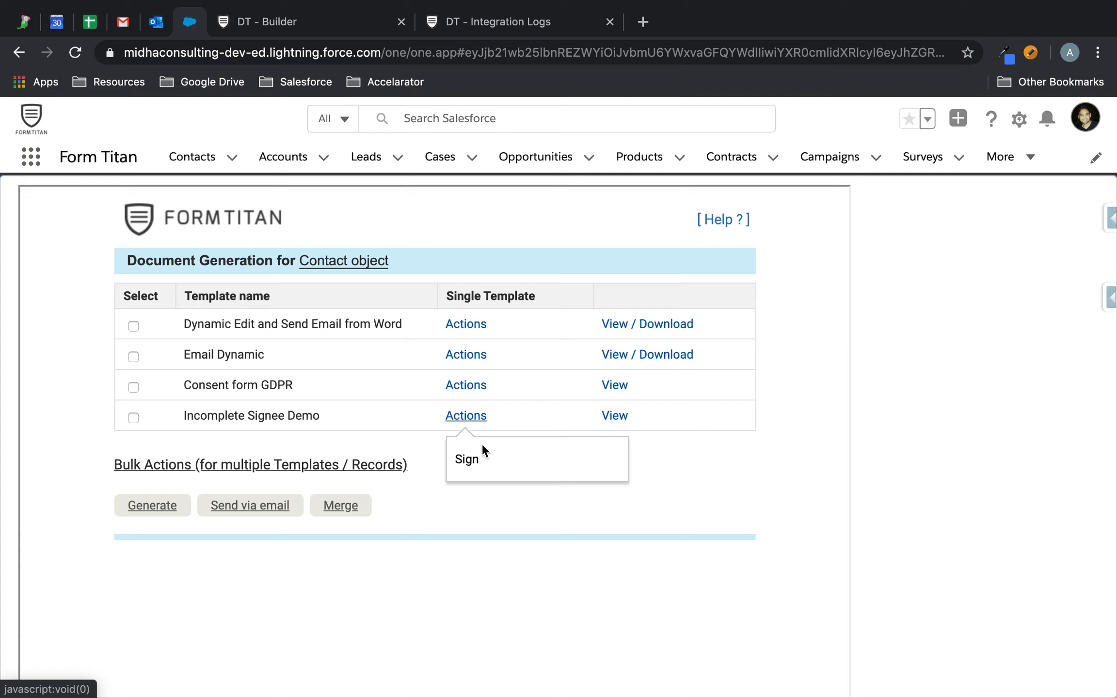
pyautogui.click(482, 452)
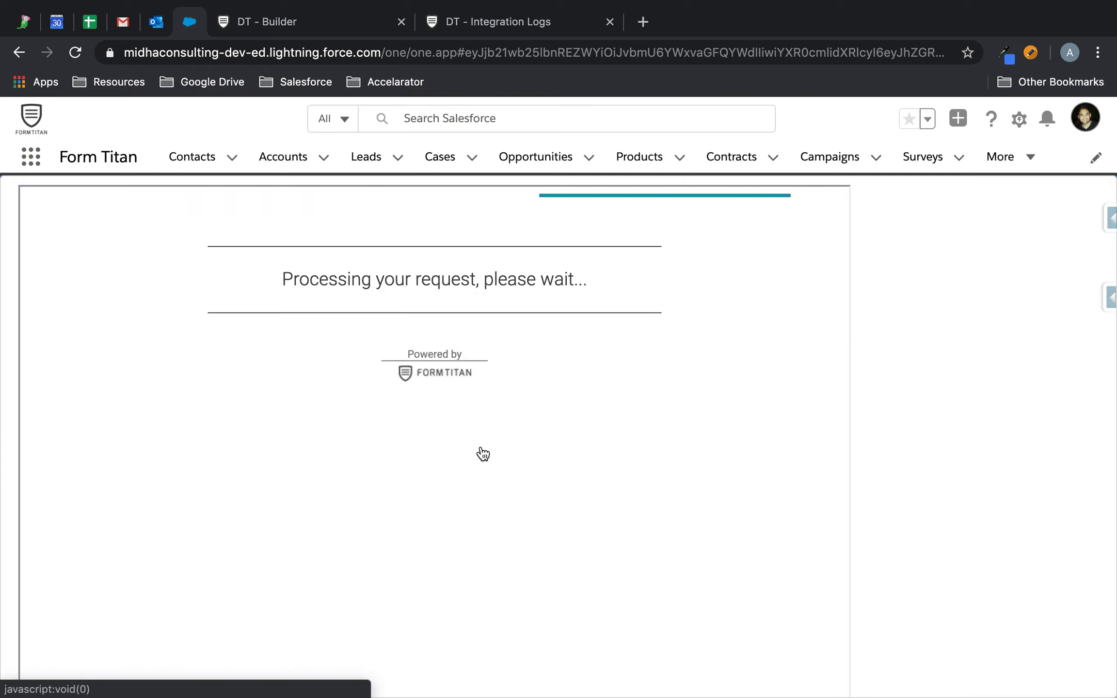
pyautogui.click(156, 21)
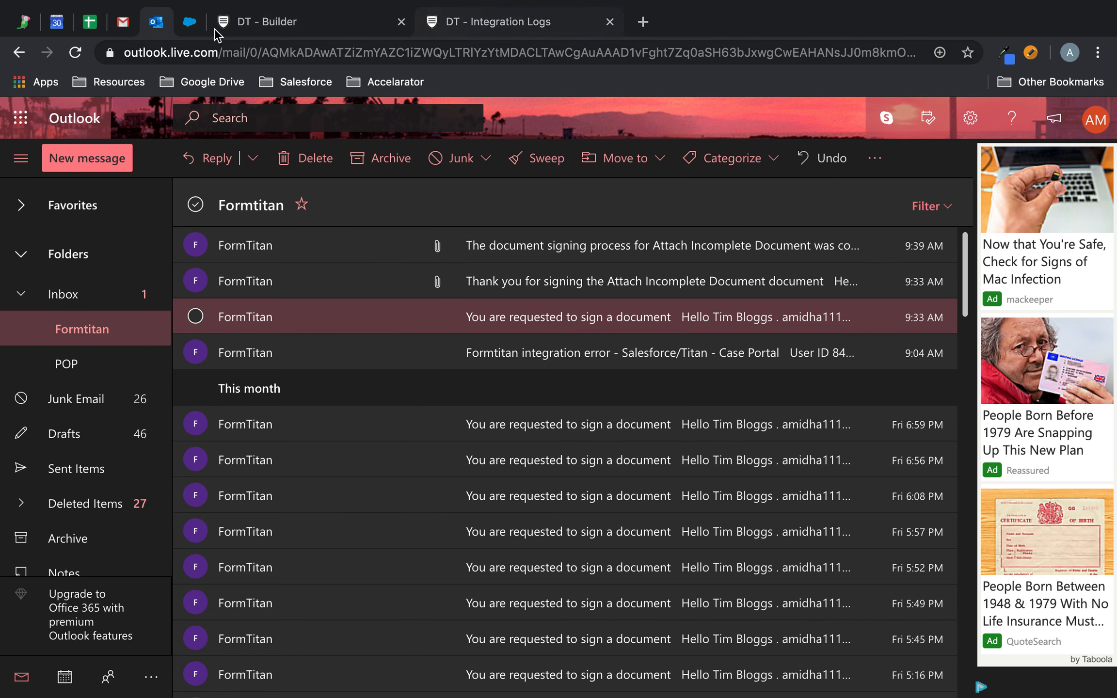
# Reload Outlook, open the newest sign-request email, and open its signing link in an incognito window
pyautogui.click(188, 24)
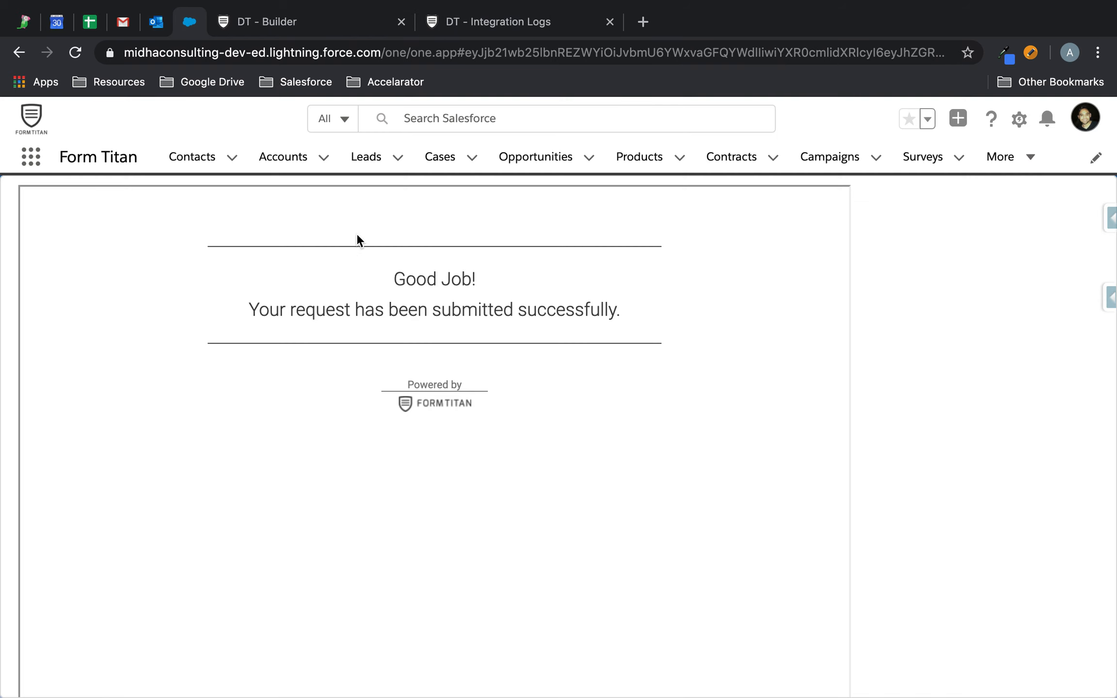
pyautogui.click(156, 22)
pyautogui.click(264, 52)
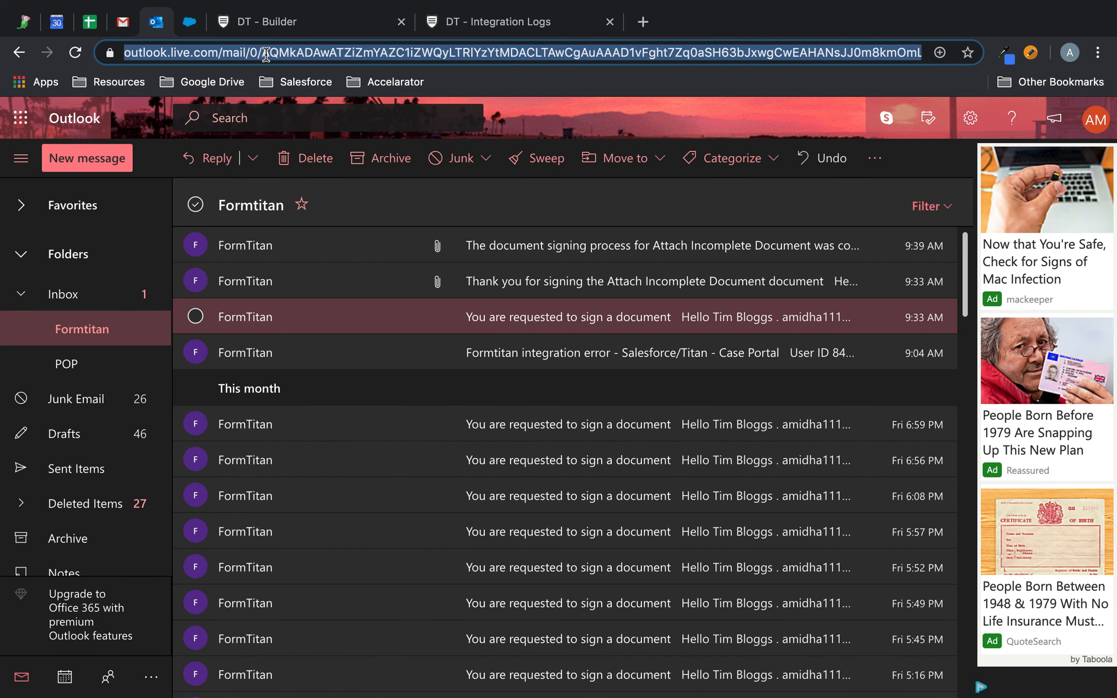
pyautogui.press('Return')
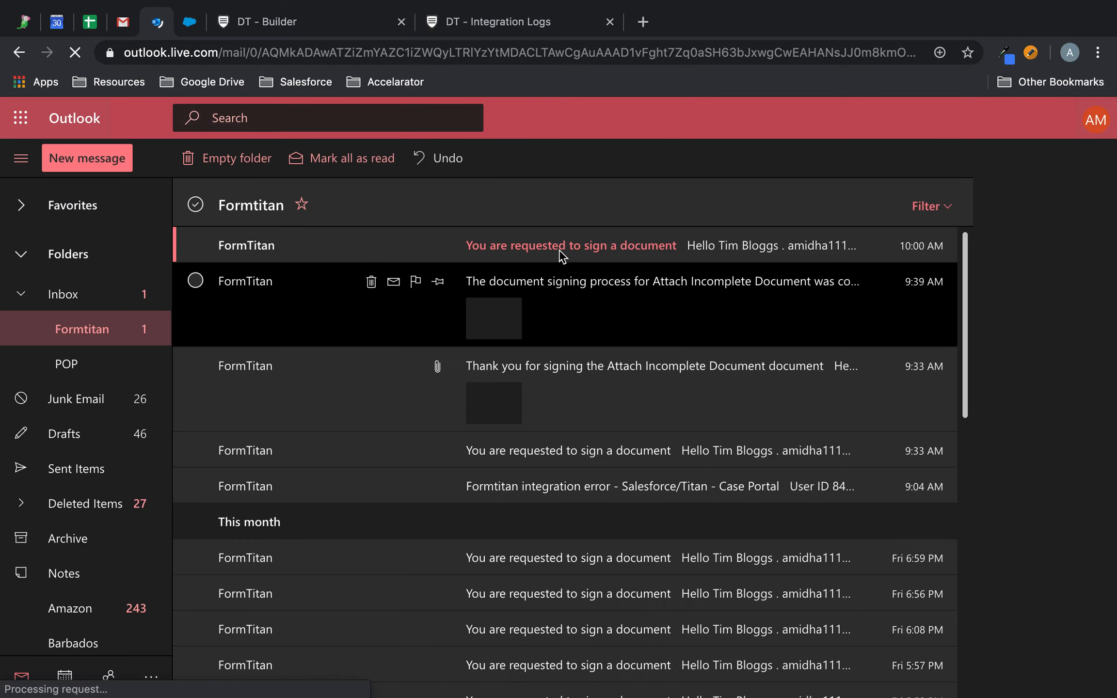
pyautogui.click(568, 248)
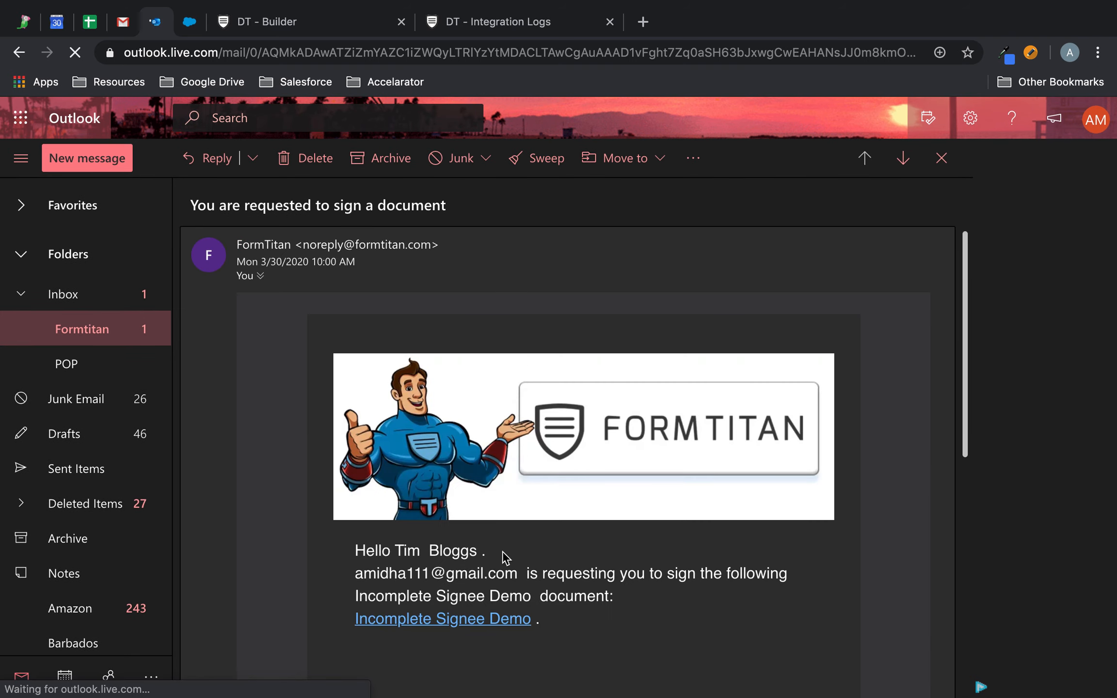
pyautogui.scroll(-2, 442, 615)
pyautogui.rightClick(458, 545)
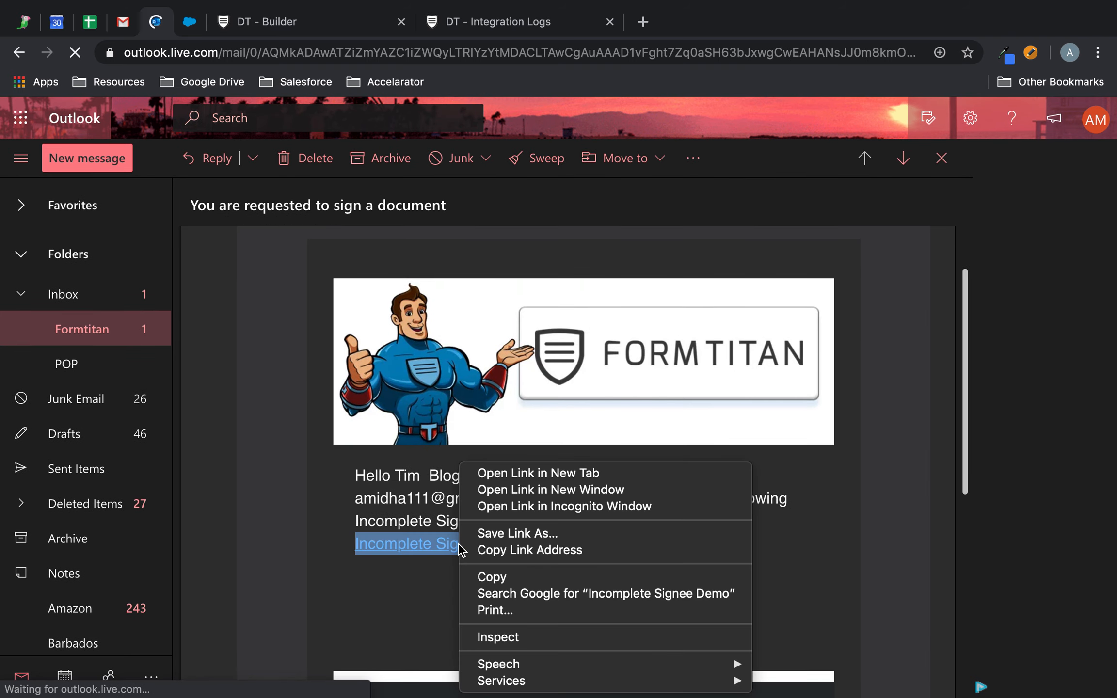
pyautogui.click(580, 506)
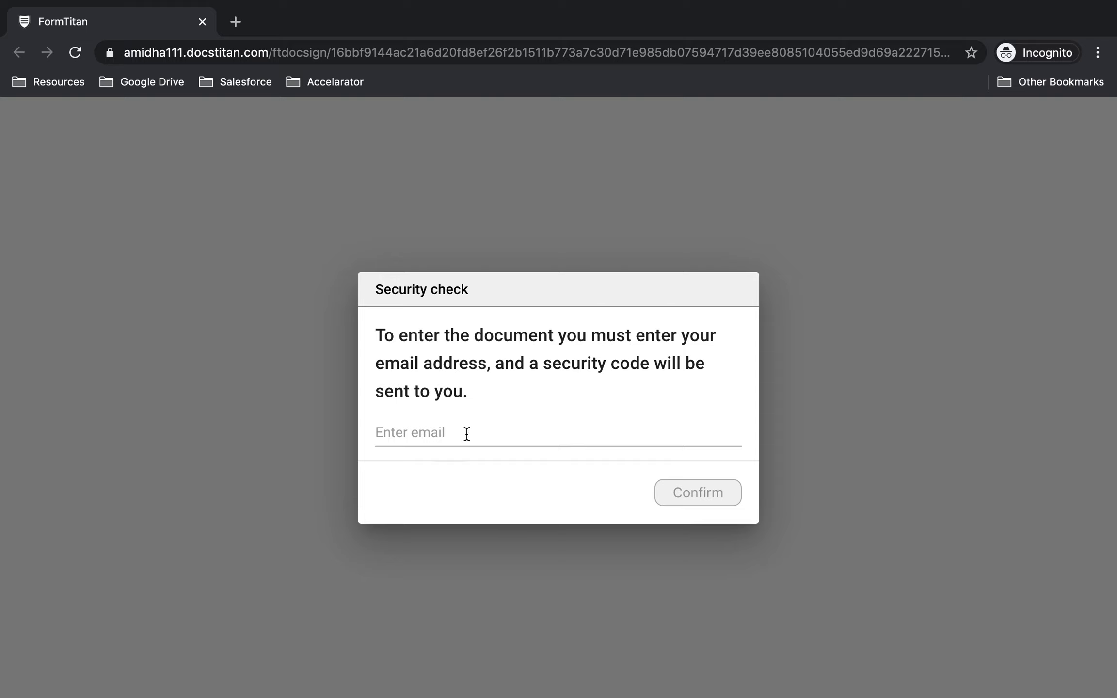
# Enter the signer's email, then the emailed security code, to open Incomplete Signee Demo for signing
pyautogui.click(467, 434)
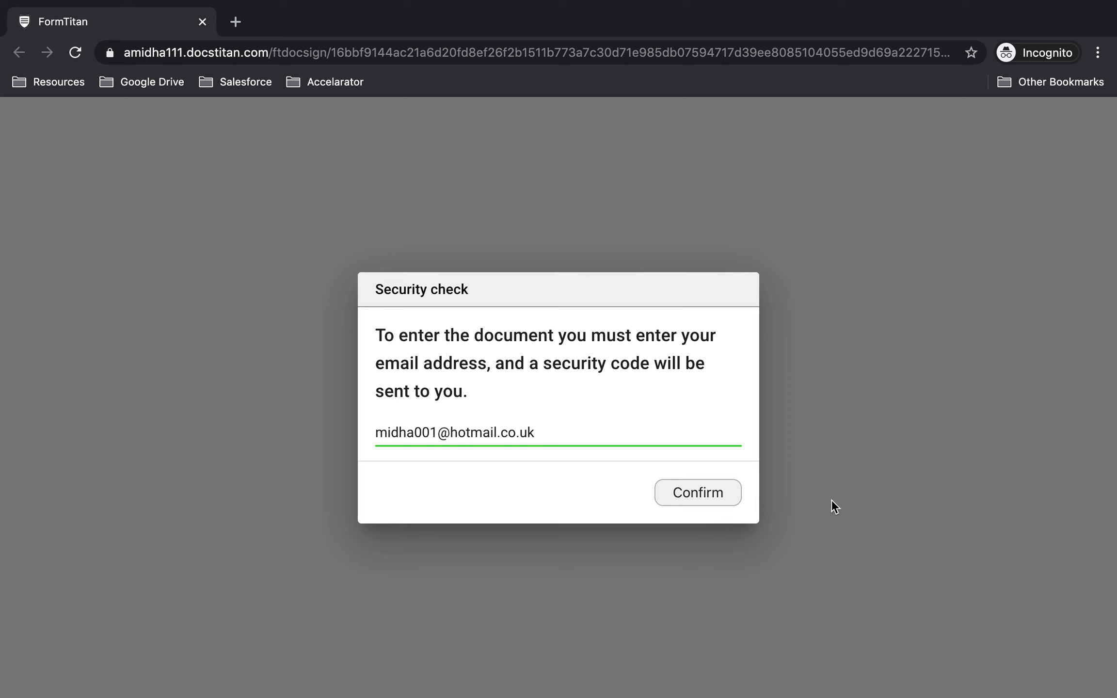
pyautogui.click(692, 492)
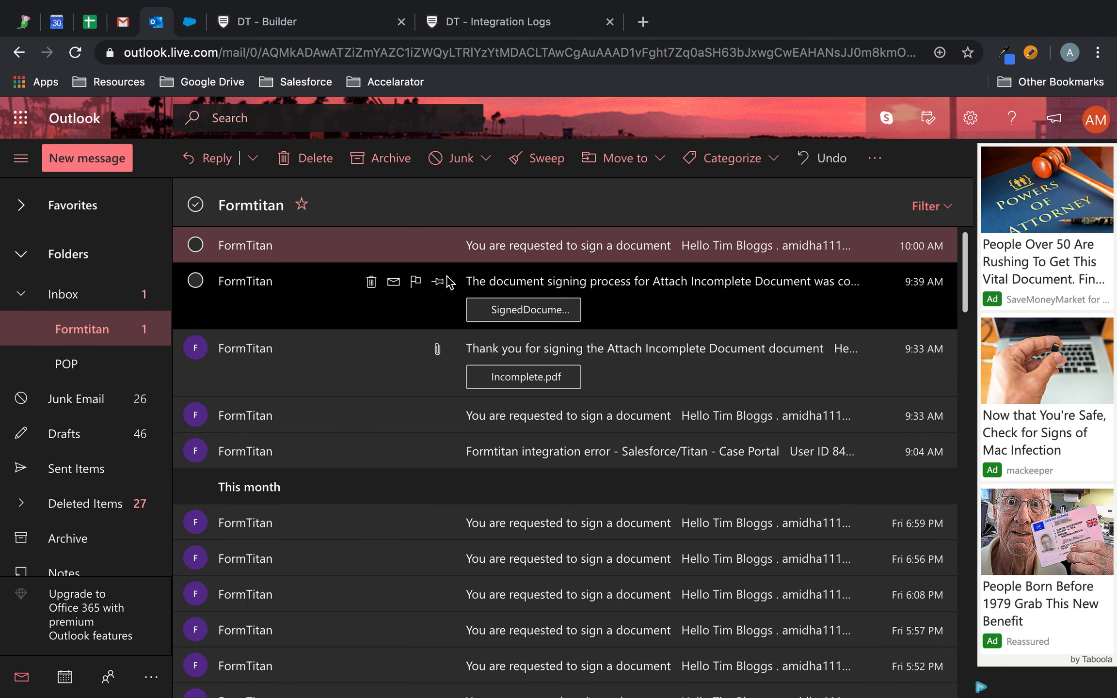
pyautogui.click(665, 246)
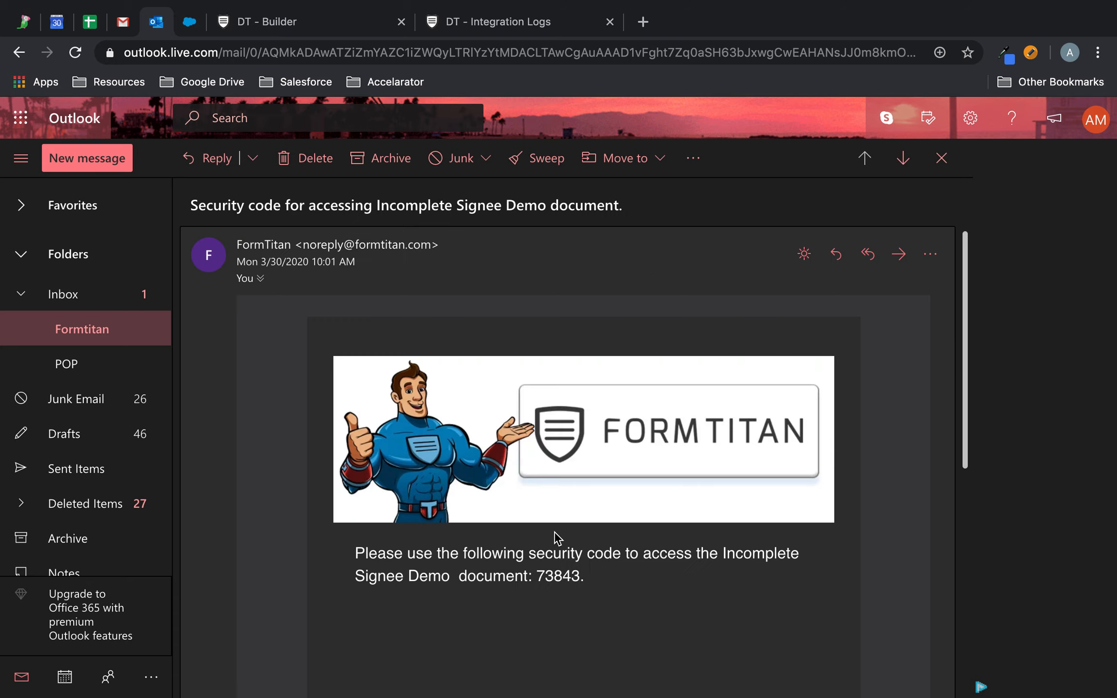
pyautogui.hotkey('ctrl', 'Right')
pyautogui.click(549, 425)
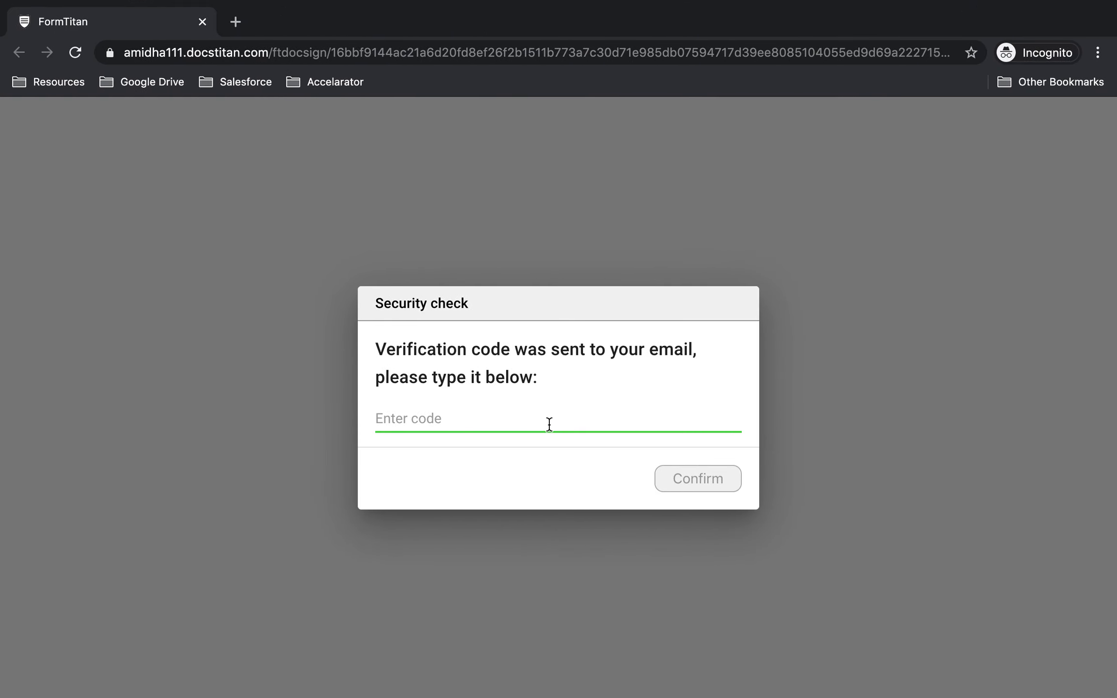
pyautogui.click(715, 478)
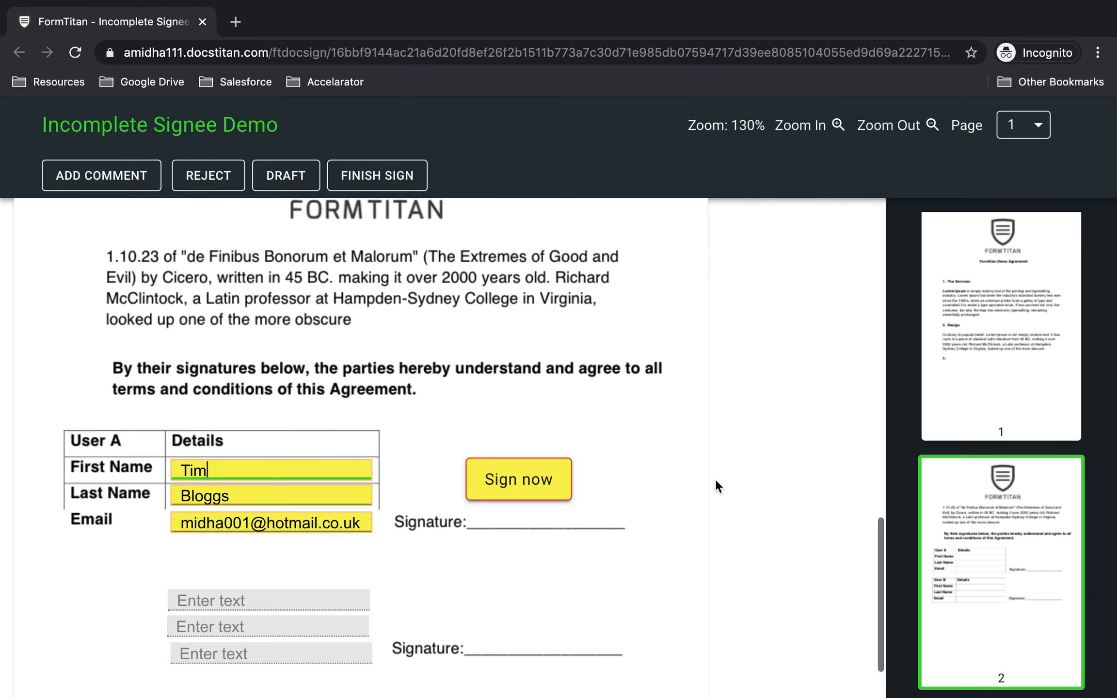
# Place the saved signature on User A's line, finish signing, and close the incognito tab
pyautogui.scroll(-3, 634, 463)
pyautogui.click(523, 393)
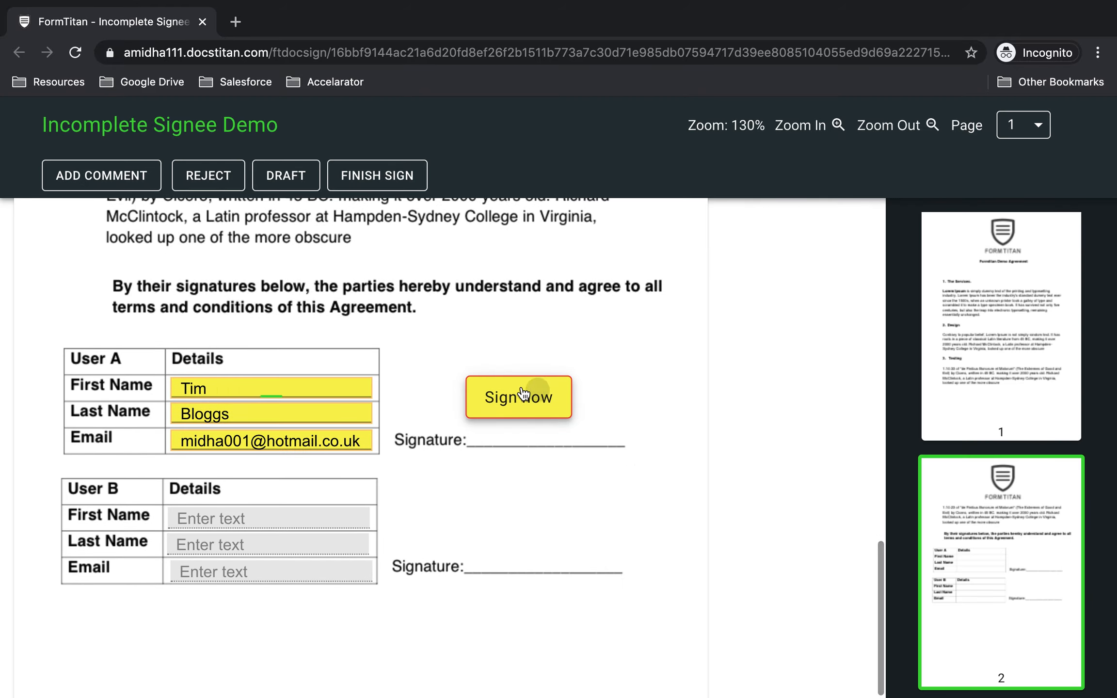
pyautogui.click(420, 400)
pyautogui.click(855, 476)
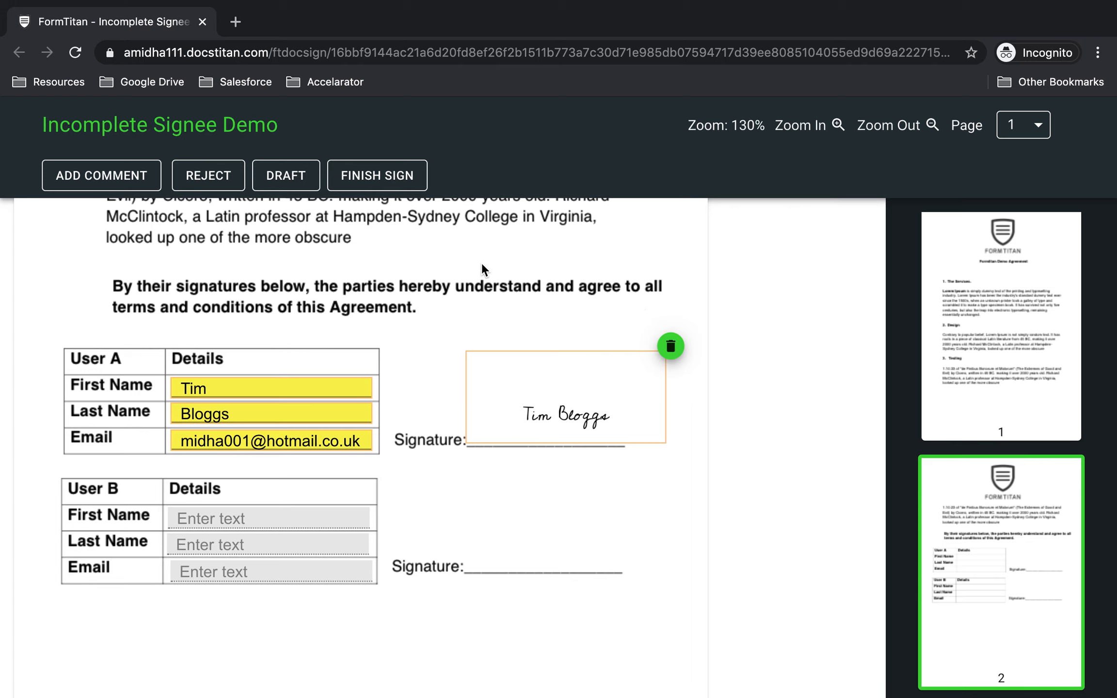
pyautogui.click(413, 188)
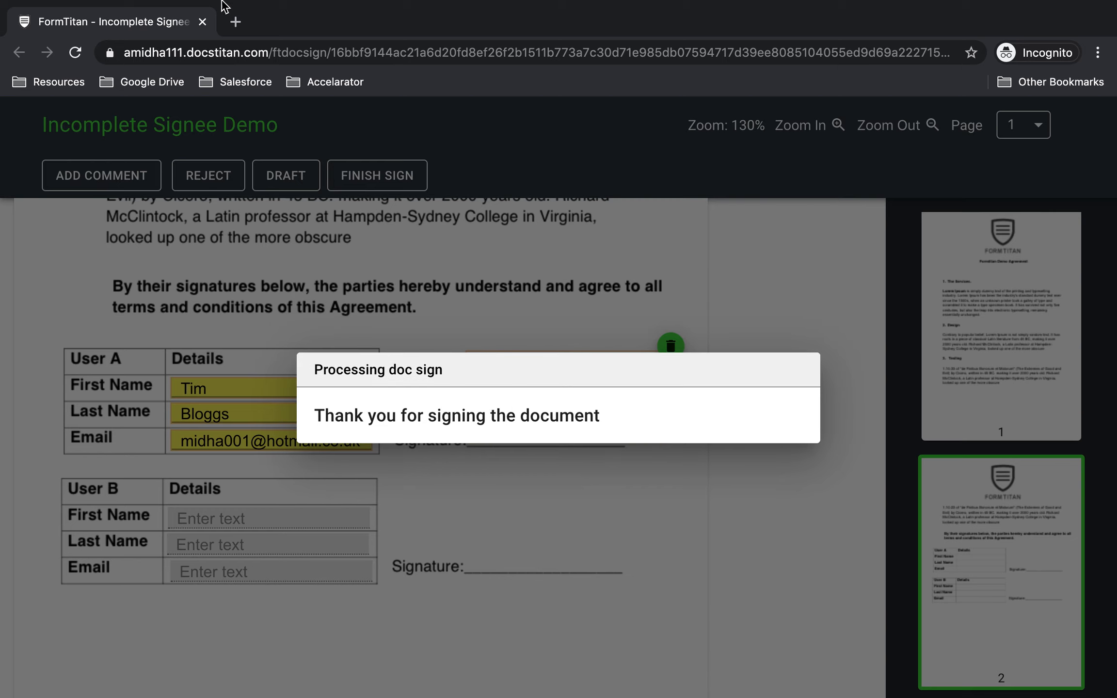
pyautogui.click(203, 22)
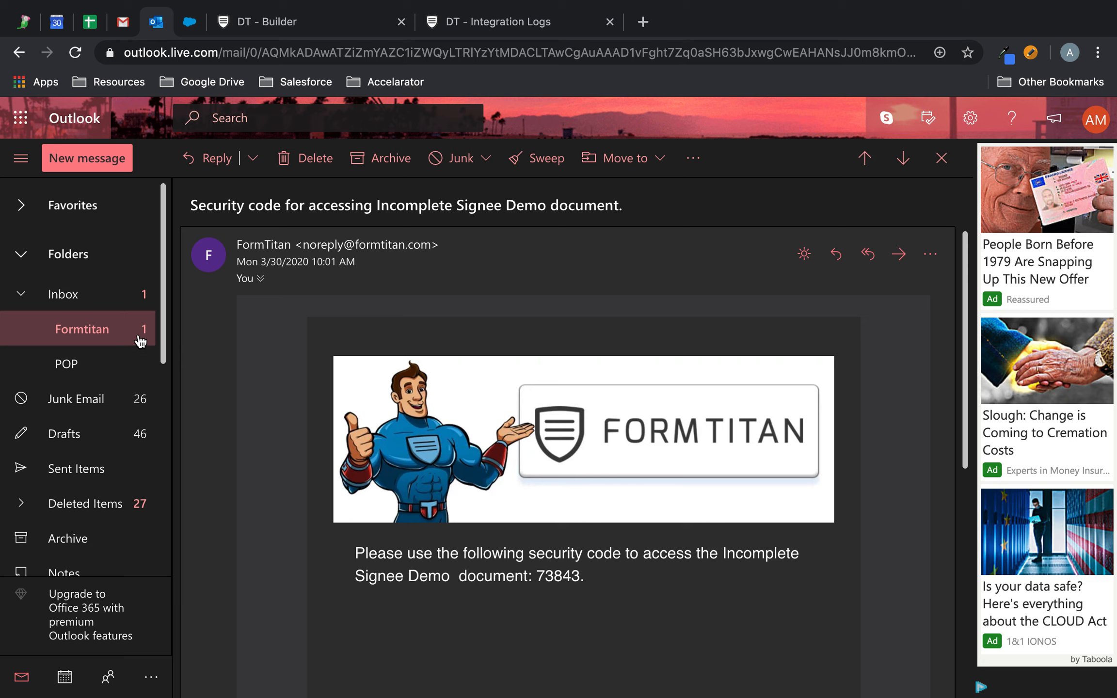
# Open the 'Thank you for signing' email for Incomplete Signee Demo in the Formtitan folder
pyautogui.click(140, 340)
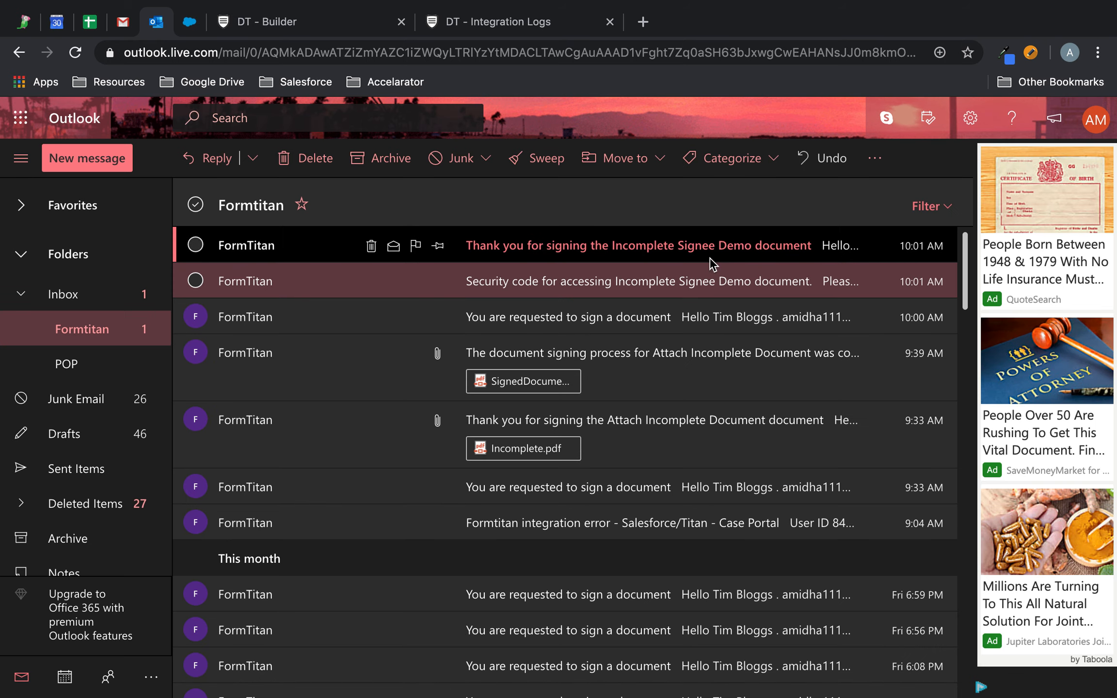
pyautogui.click(708, 251)
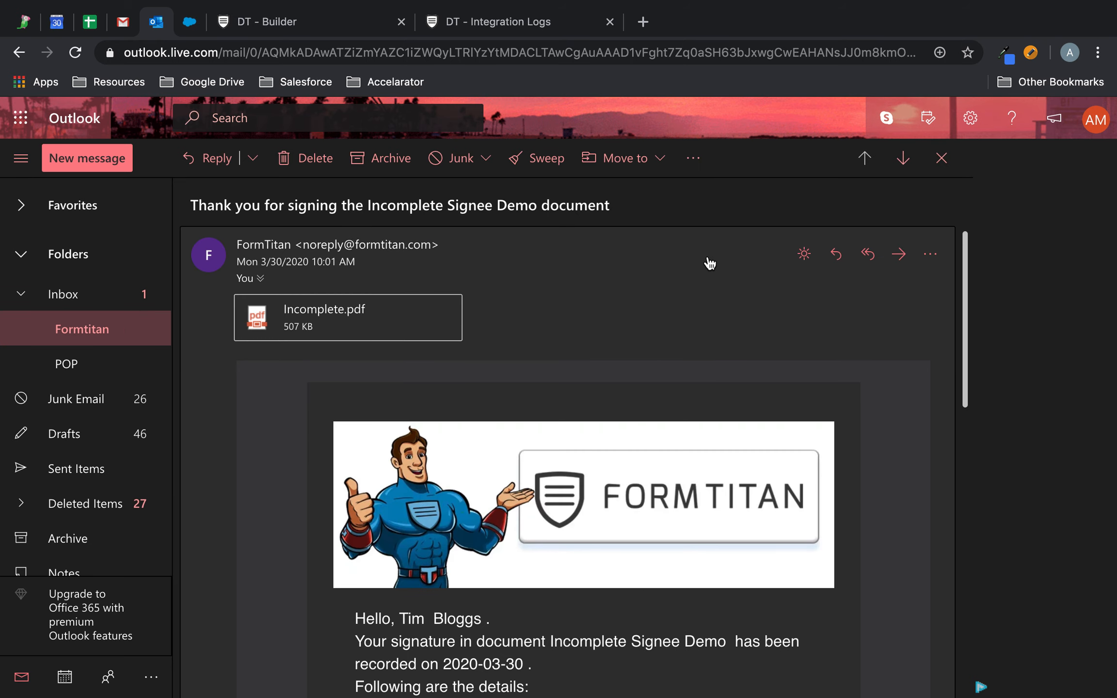
pyautogui.scroll(-5, 611, 438)
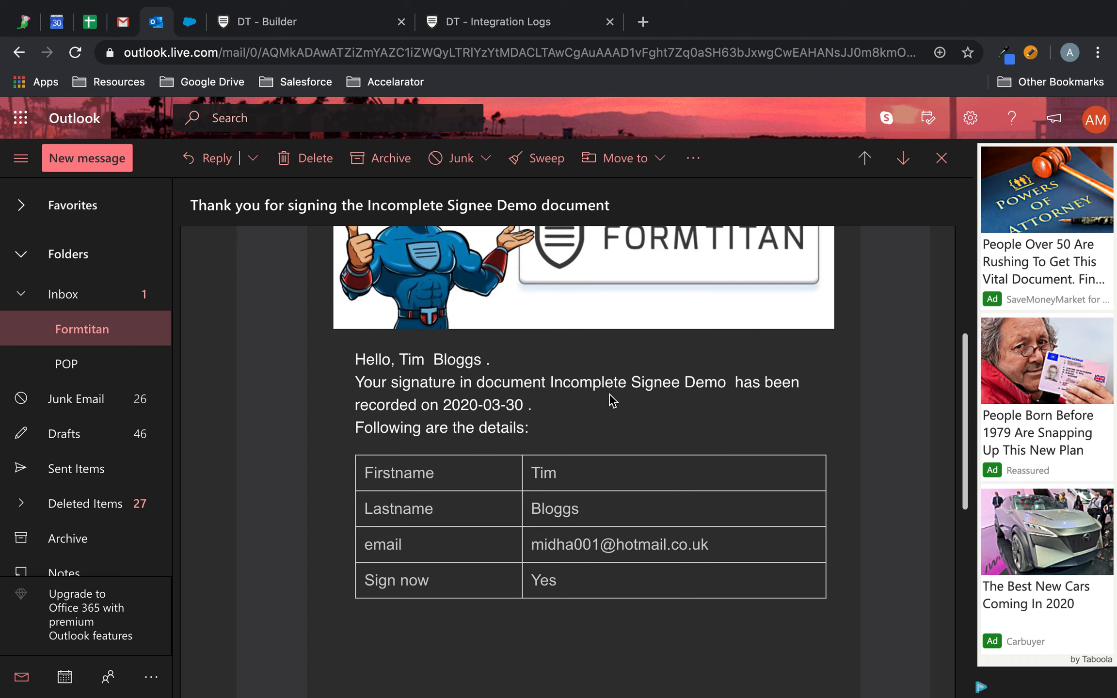
pyautogui.scroll(5, 761, 402)
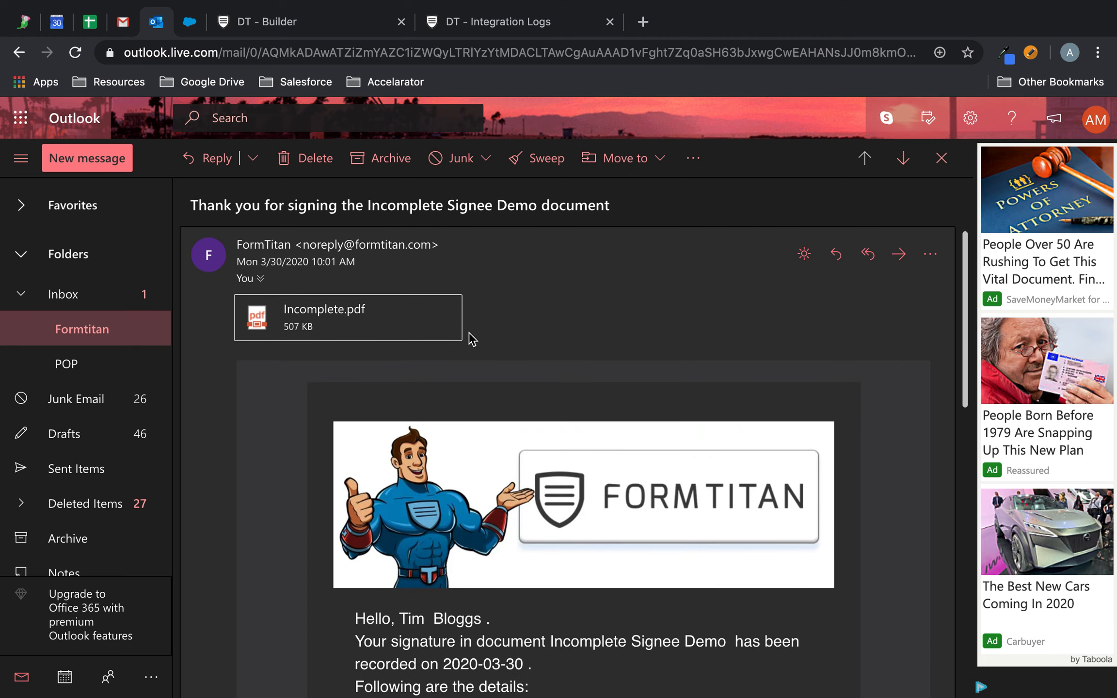
# Preview the Incomplete.pdf attachment, checking User A's signature and INCOMPLETE stamp, then close it
pyautogui.click(345, 324)
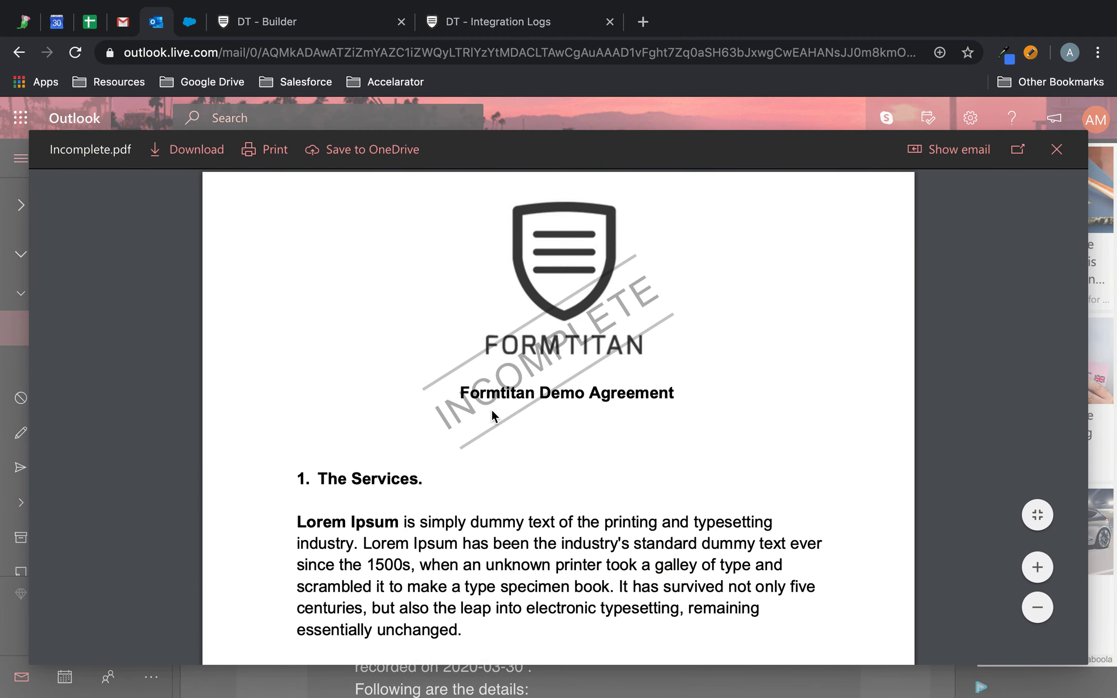
pyautogui.click(577, 324)
pyautogui.click(650, 289)
pyautogui.scroll(-15, 655, 436)
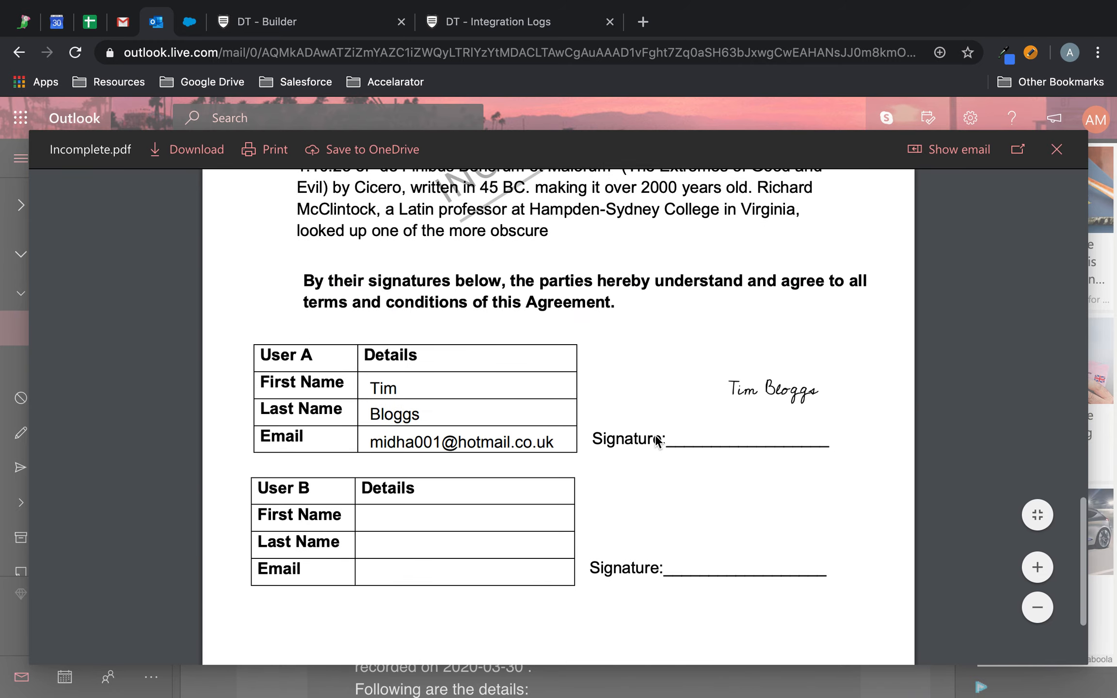
pyautogui.scroll(-2, 655, 438)
pyautogui.scroll(1, 822, 313)
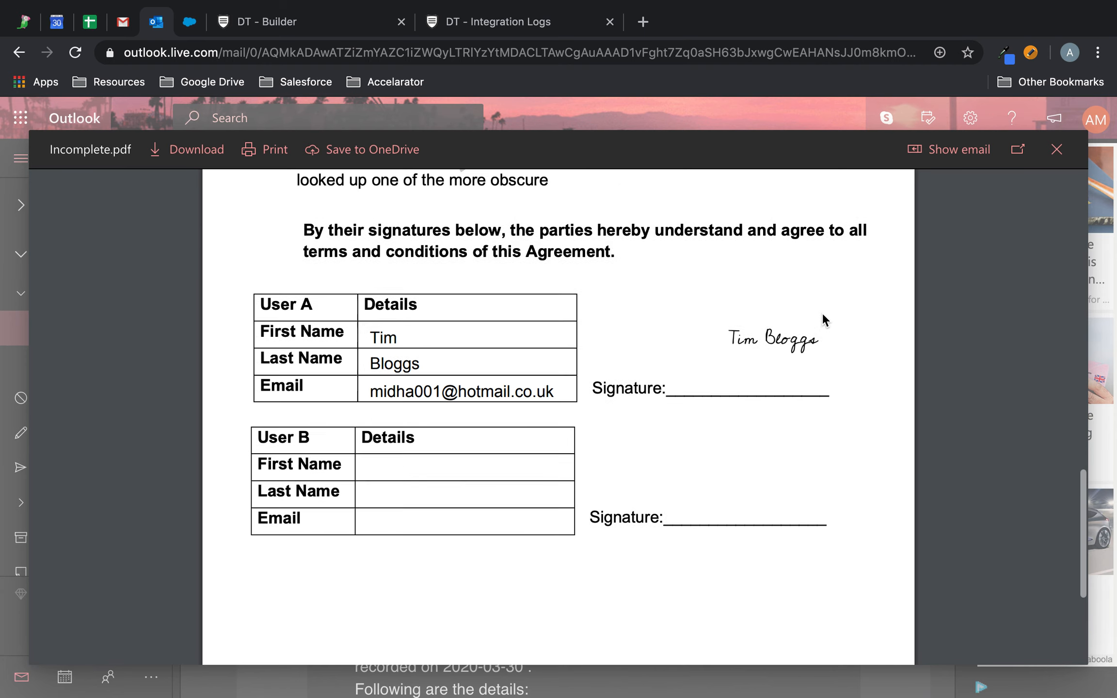
pyautogui.scroll(5, 418, 367)
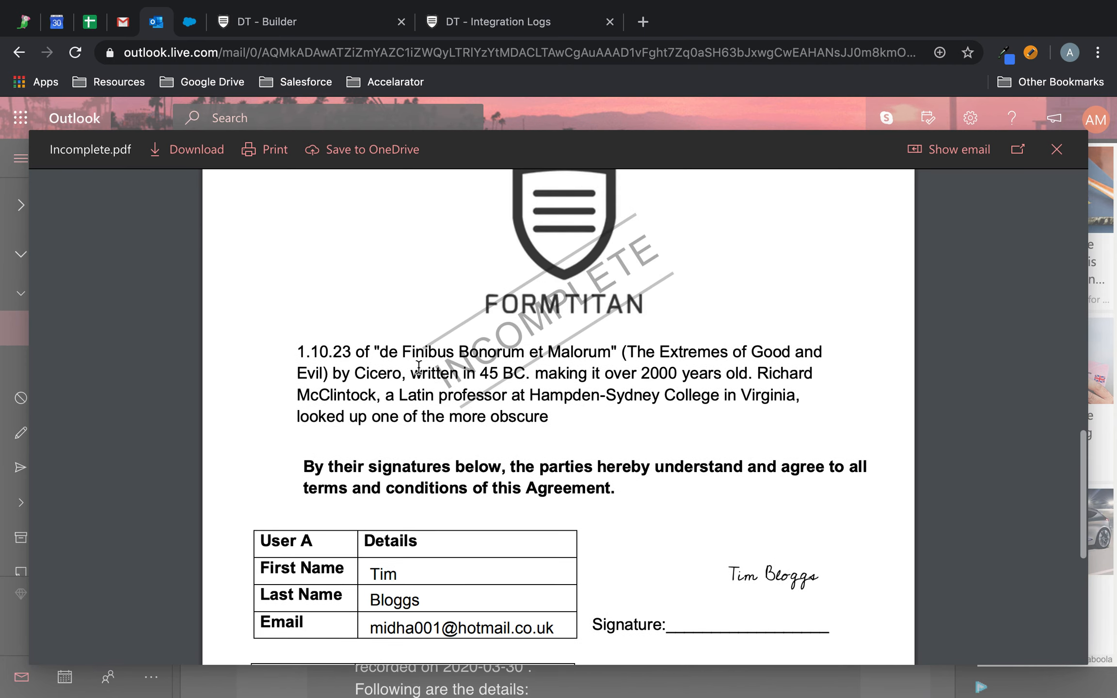
pyautogui.scroll(10, 496, 395)
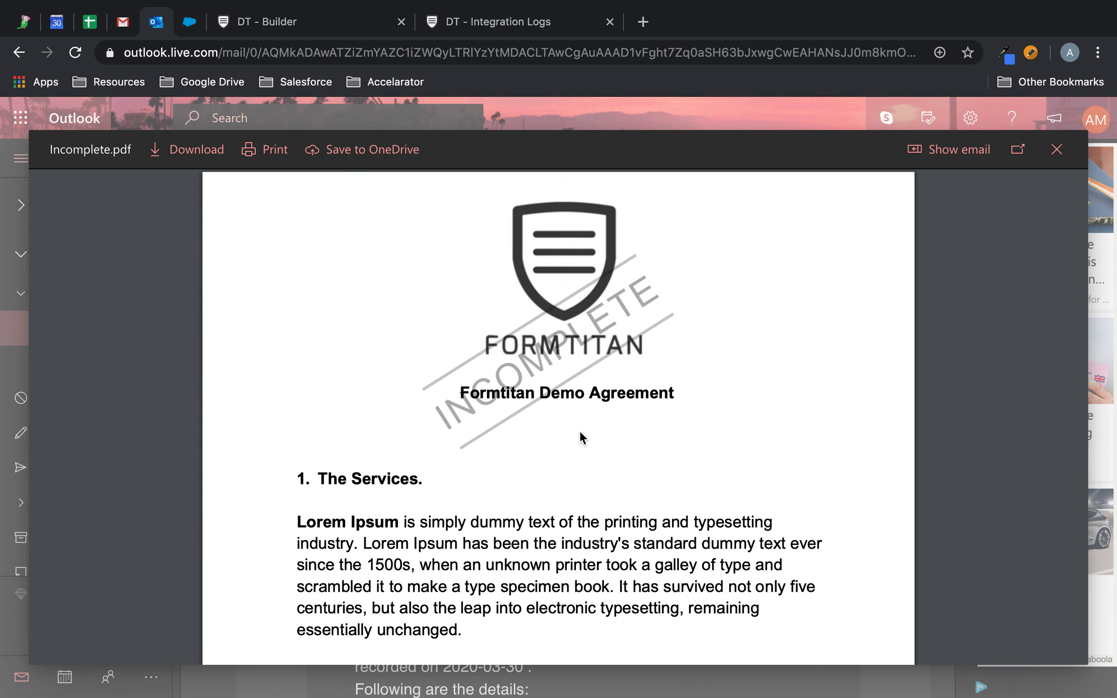
pyautogui.scroll(-15, 609, 442)
pyautogui.scroll(-5, 608, 443)
pyautogui.scroll(8, 608, 443)
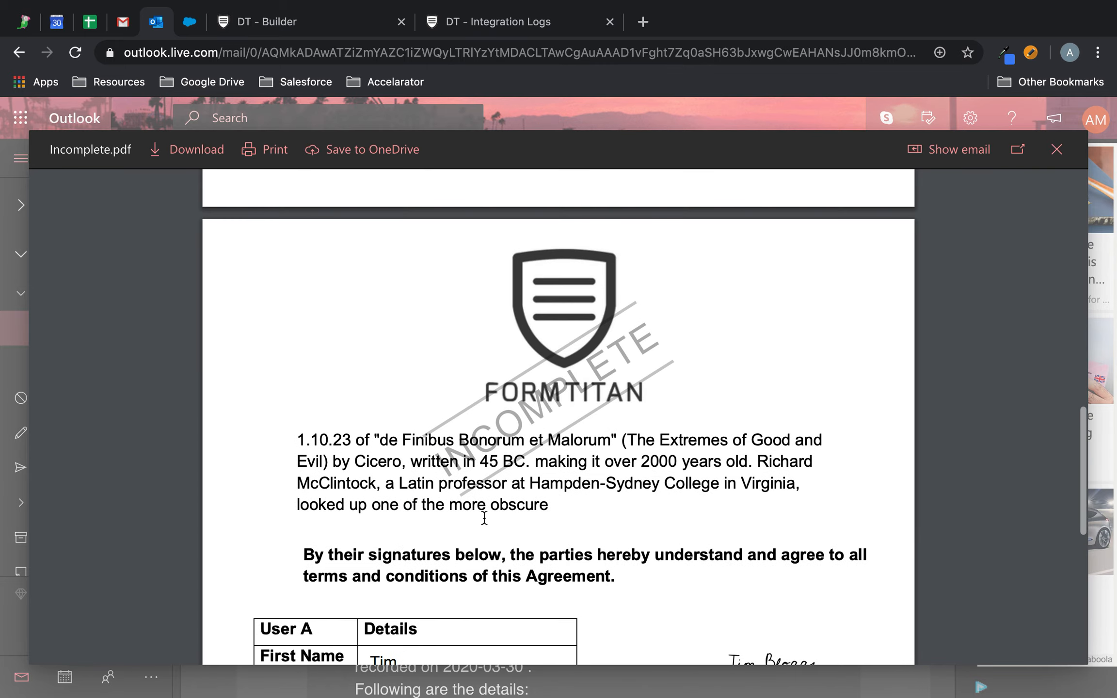
pyautogui.scroll(12, 512, 348)
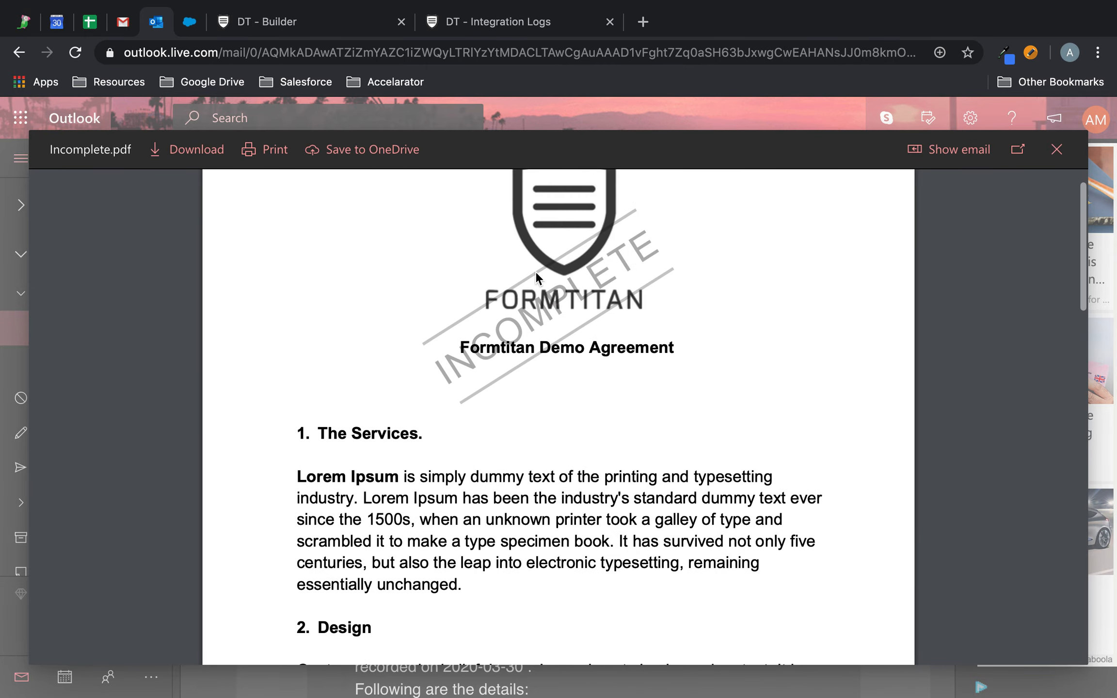
pyautogui.click(1069, 160)
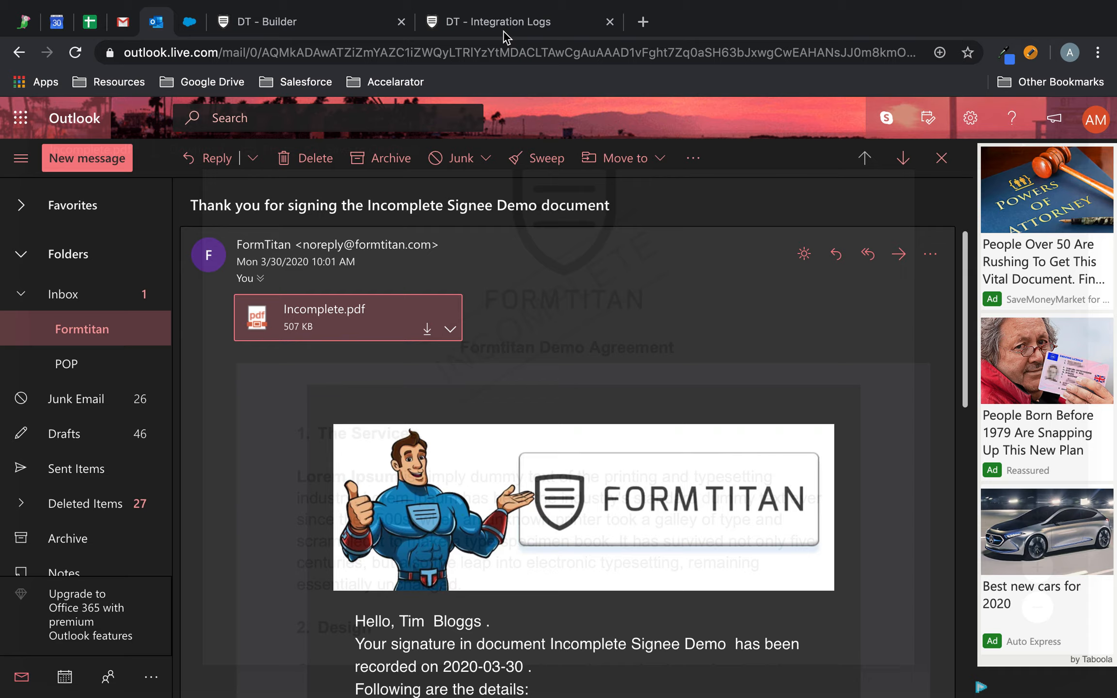
# Open the signing request email in the Gmail inbox
pyautogui.click(490, 21)
pyautogui.click(296, 20)
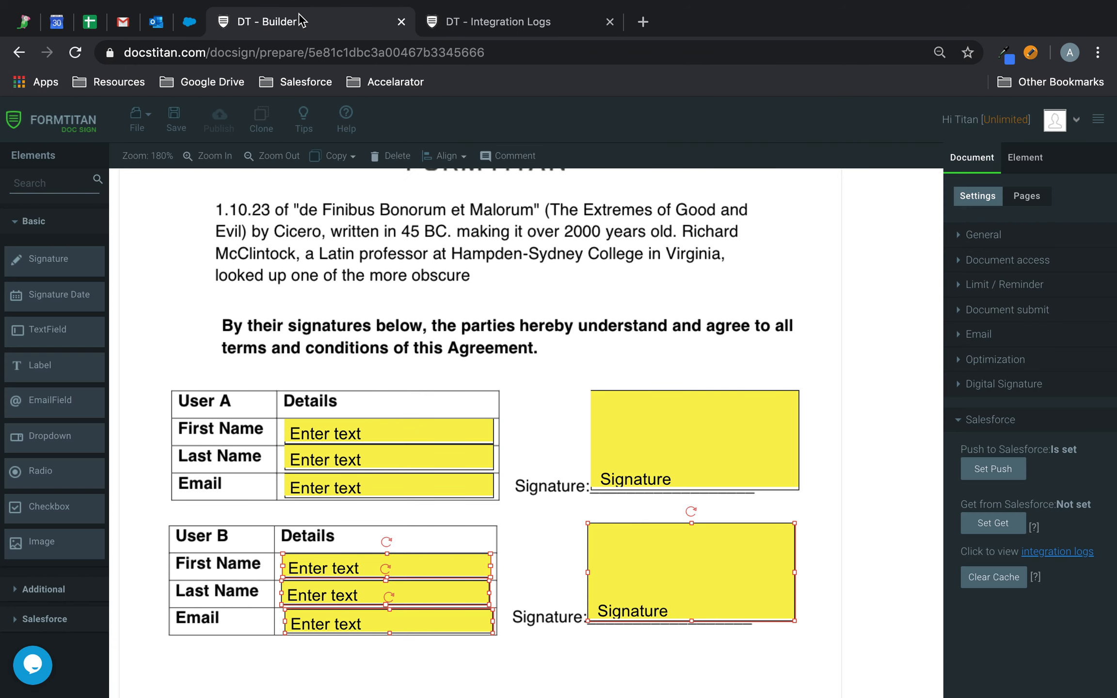
pyautogui.click(121, 22)
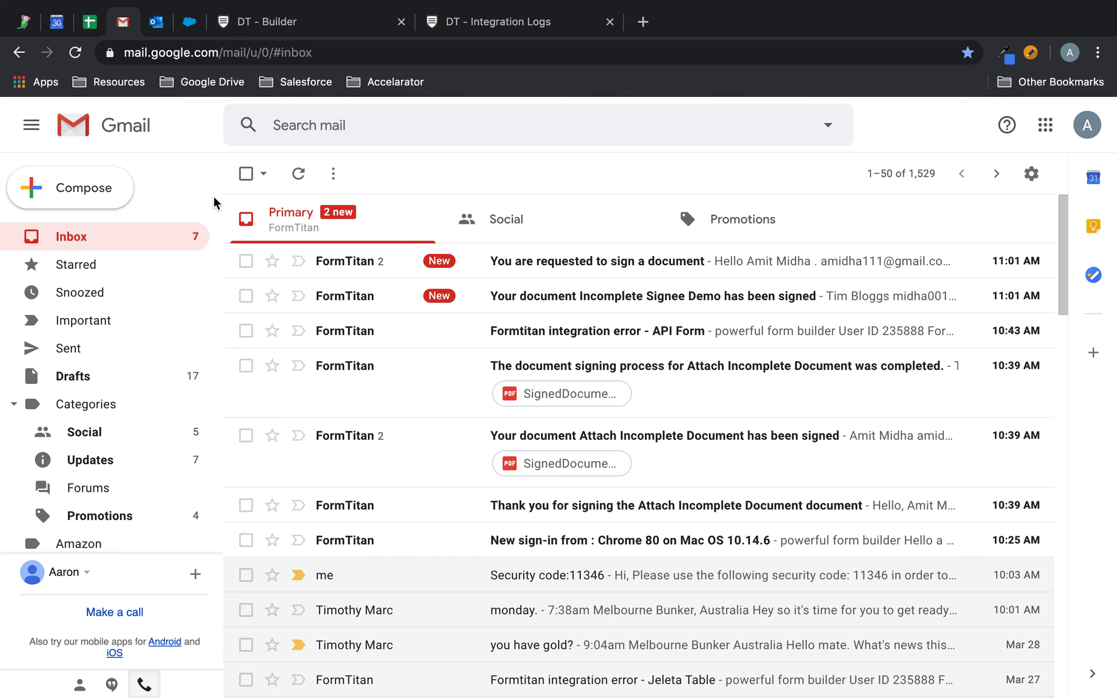
pyautogui.click(636, 266)
pyautogui.scroll(-6, 593, 454)
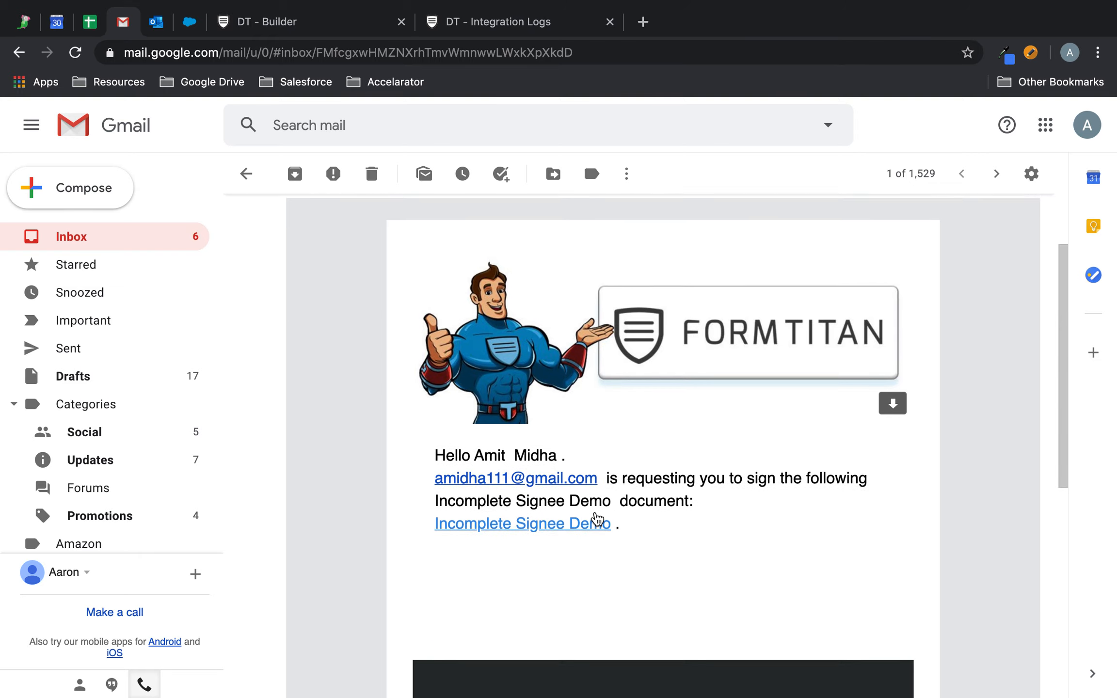
# Open the signing link in a private window and submit the second signer's email for a security code
pyautogui.rightClick(549, 414)
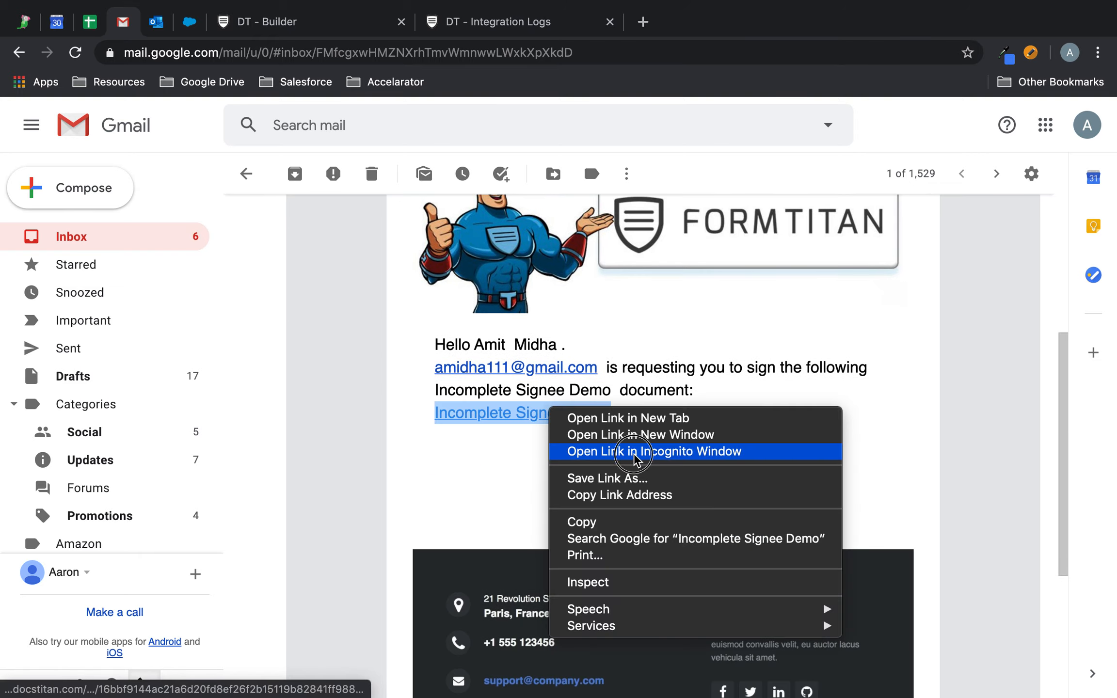
pyautogui.click(636, 452)
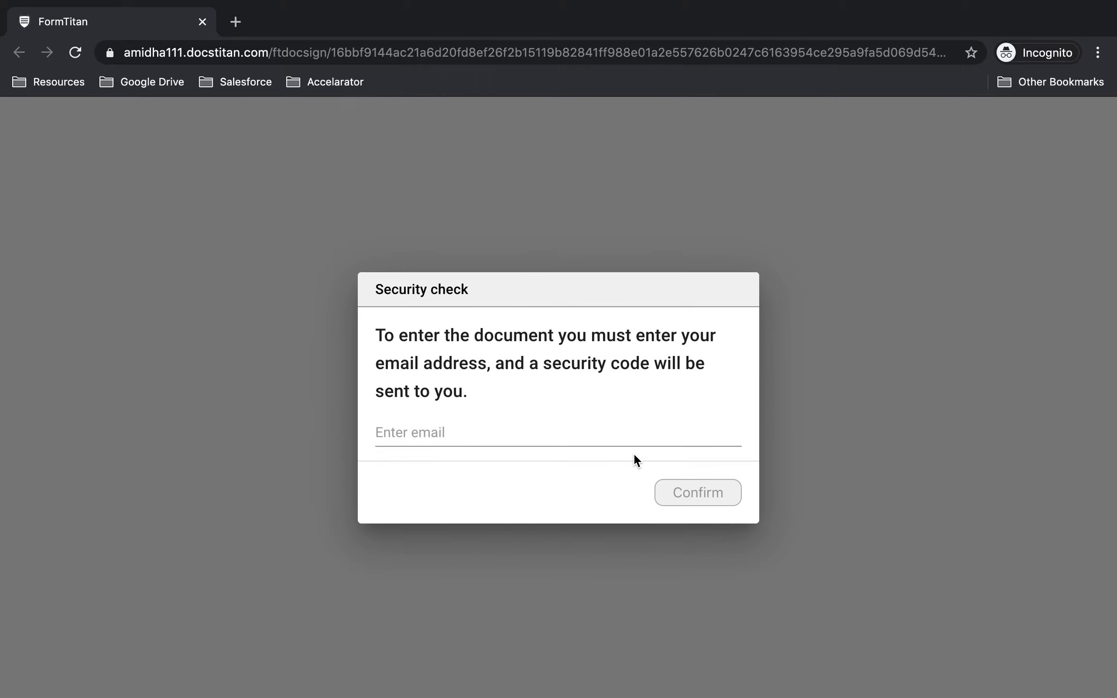
pyautogui.click(565, 440)
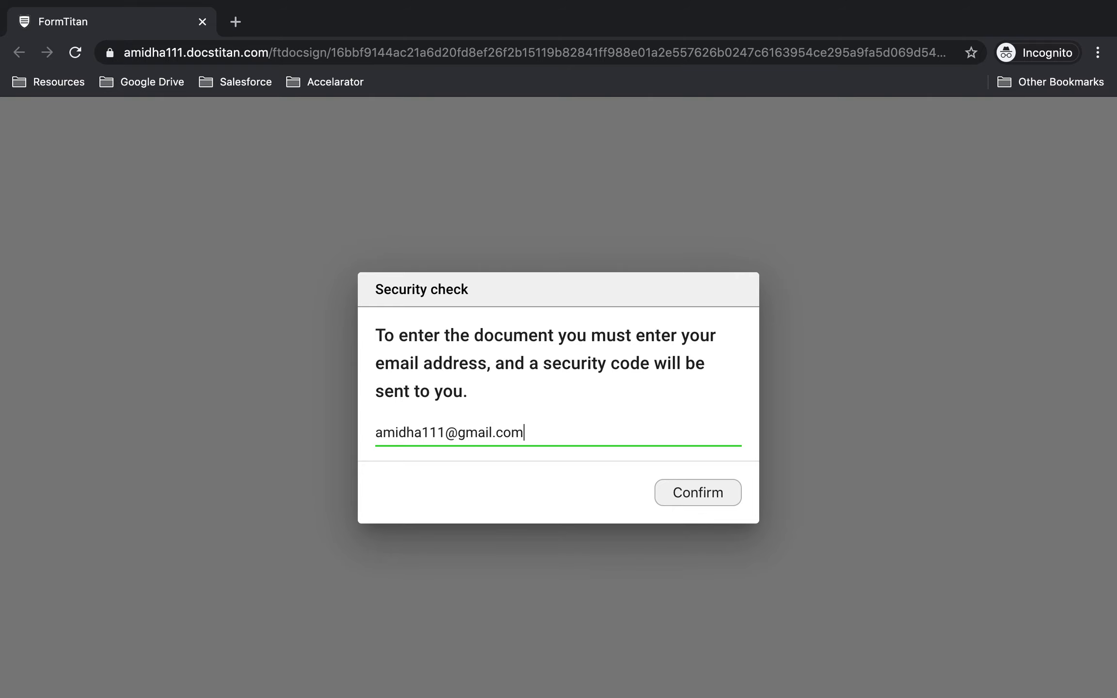
pyautogui.click(715, 500)
# Enter the security code from the new Gmail message to unlock the document for User B
pyautogui.hotkey('ctrl', 'Left')
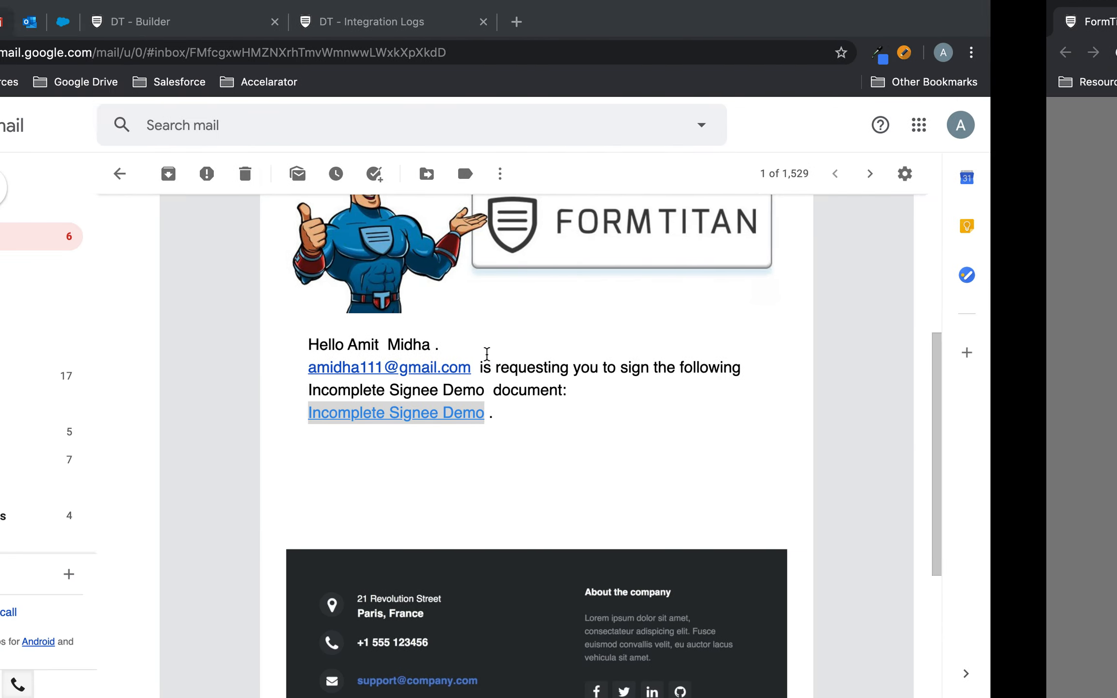
pyautogui.click(92, 238)
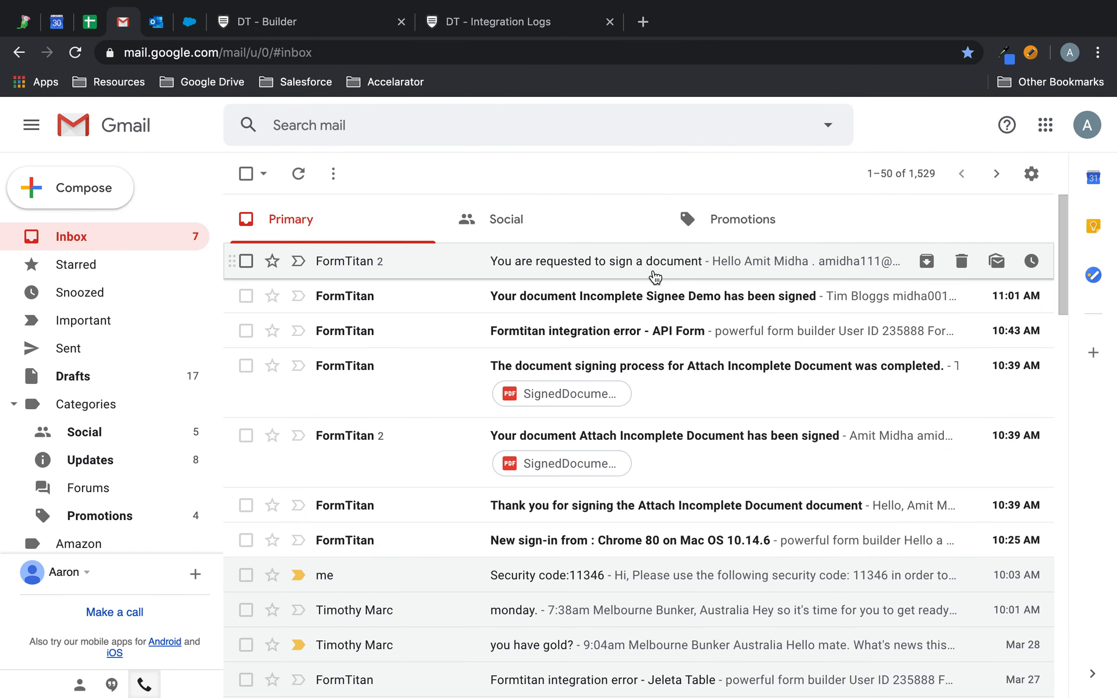
pyautogui.click(654, 269)
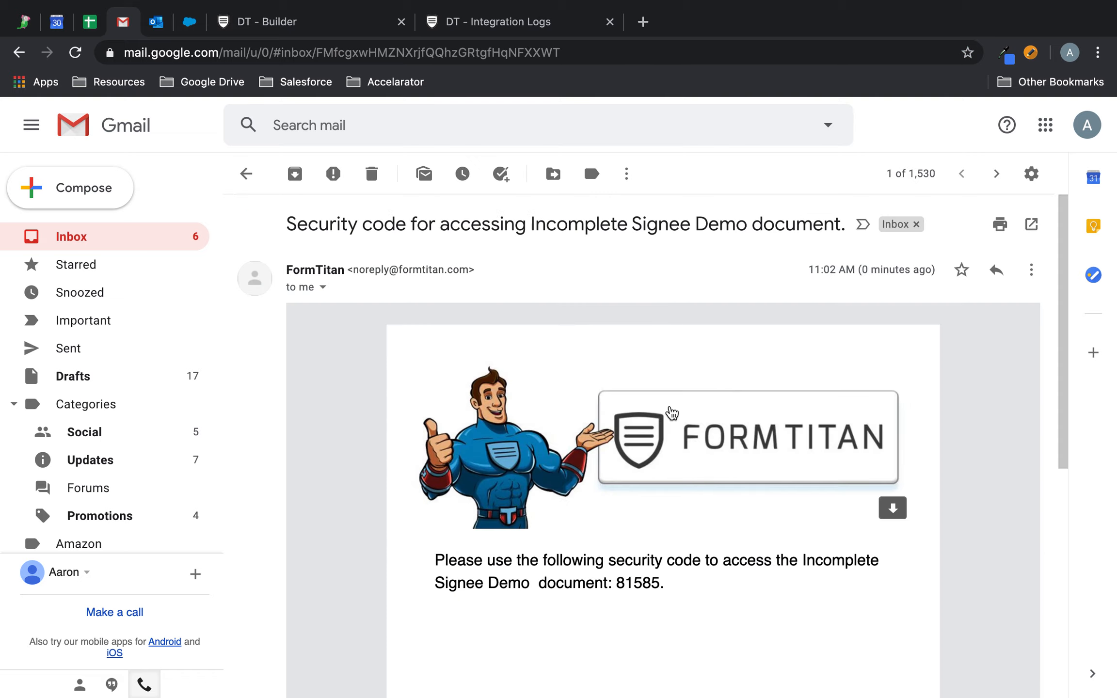
pyautogui.hotkey('ctrl', 'Right')
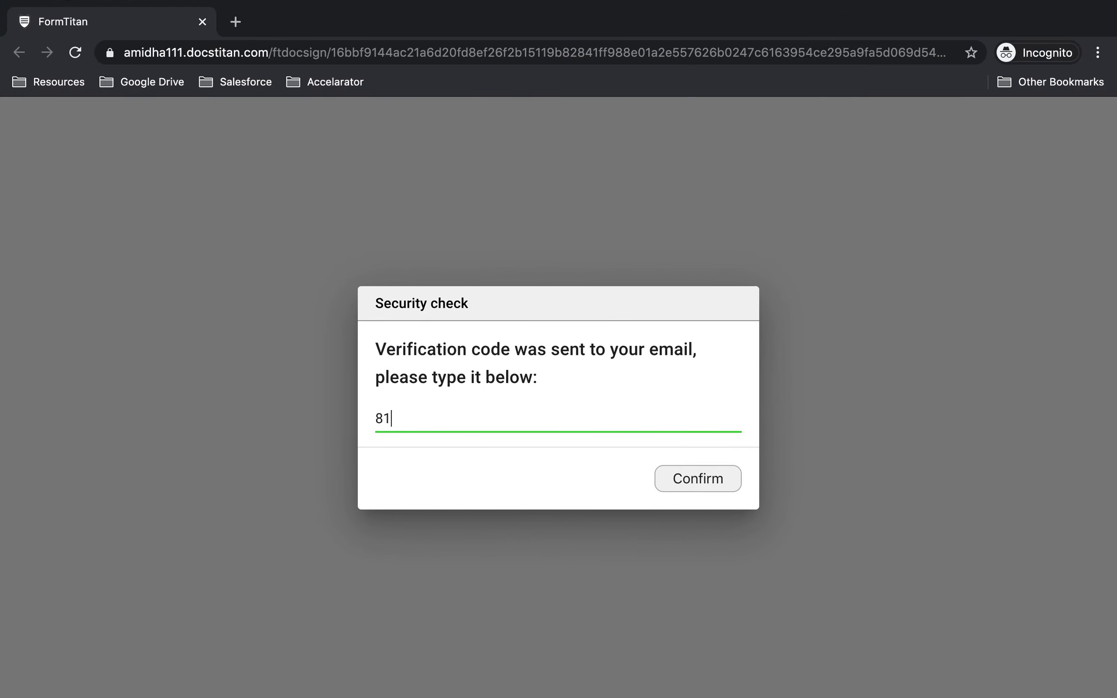
pyautogui.click(705, 489)
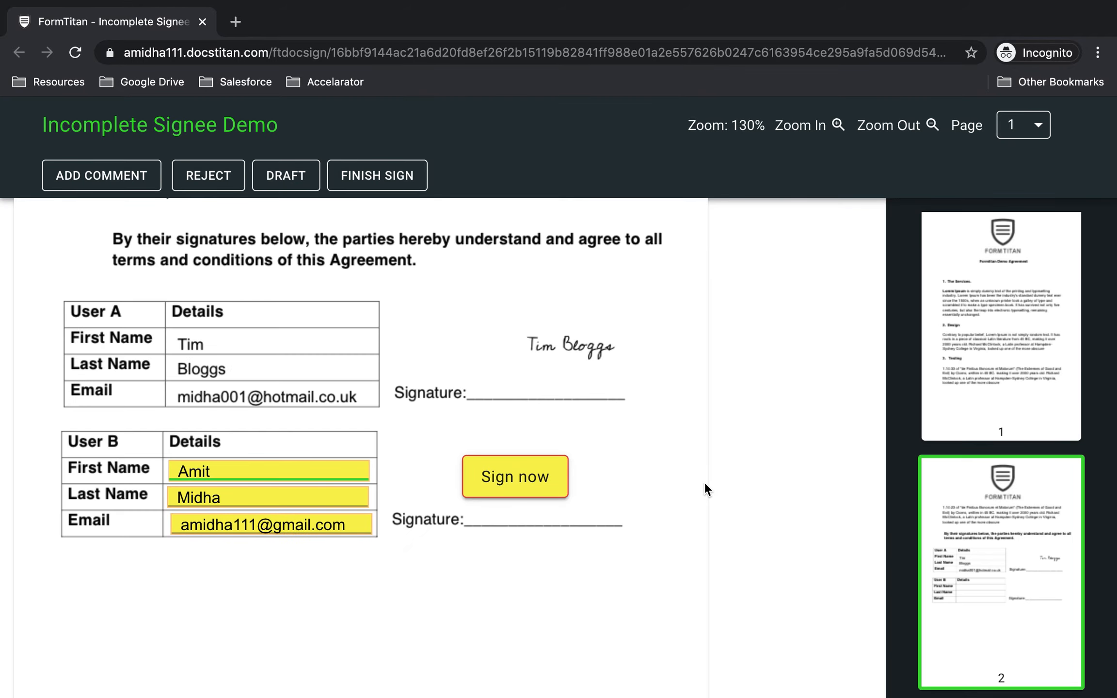
pyautogui.click(523, 491)
# Place the saved signature in User B's box and finish signing
pyautogui.click(274, 413)
pyautogui.click(834, 480)
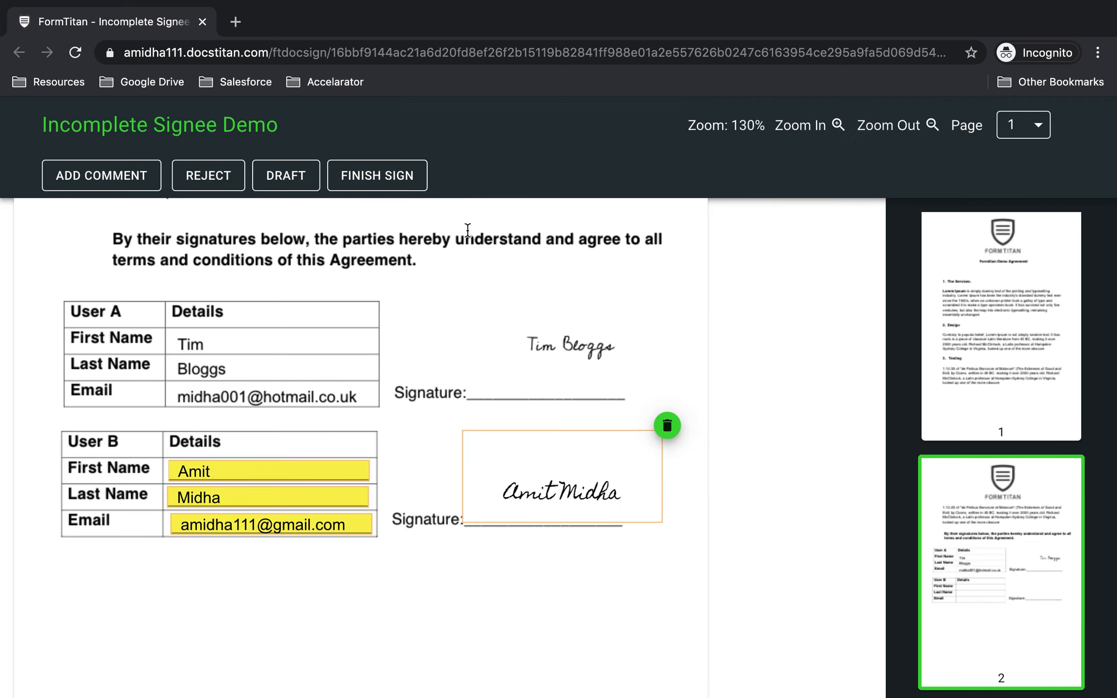
pyautogui.click(391, 194)
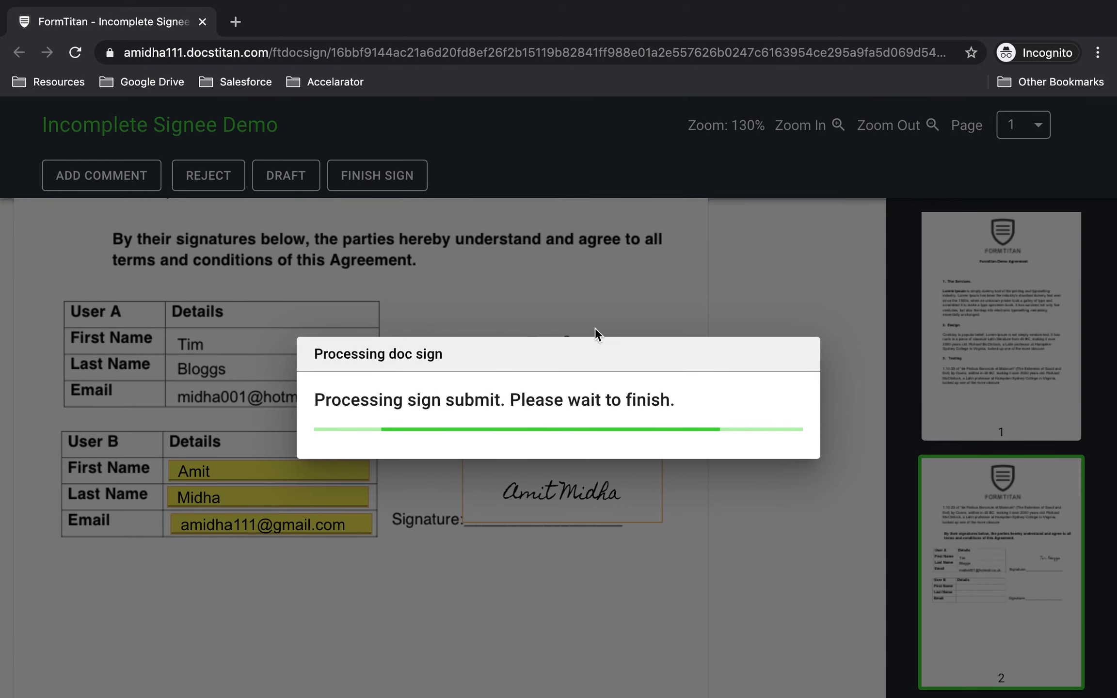
# Go to Salesforce and open the All Contacts list
pyautogui.hotkey('ctrl', 'Left')
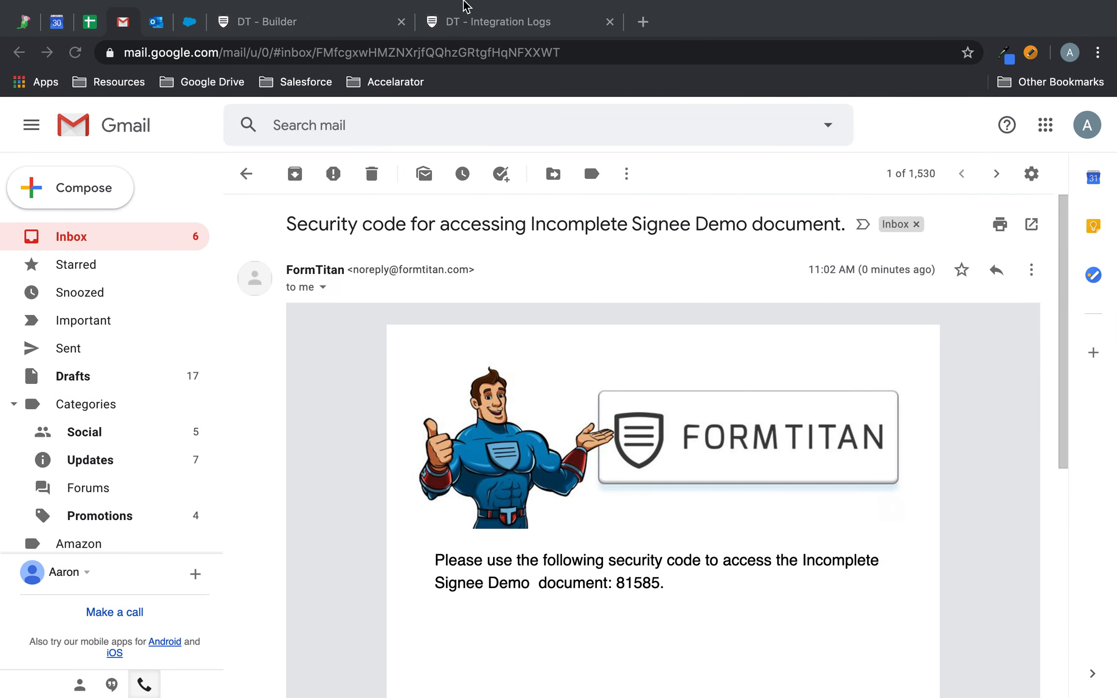
pyautogui.click(189, 21)
pyautogui.click(195, 158)
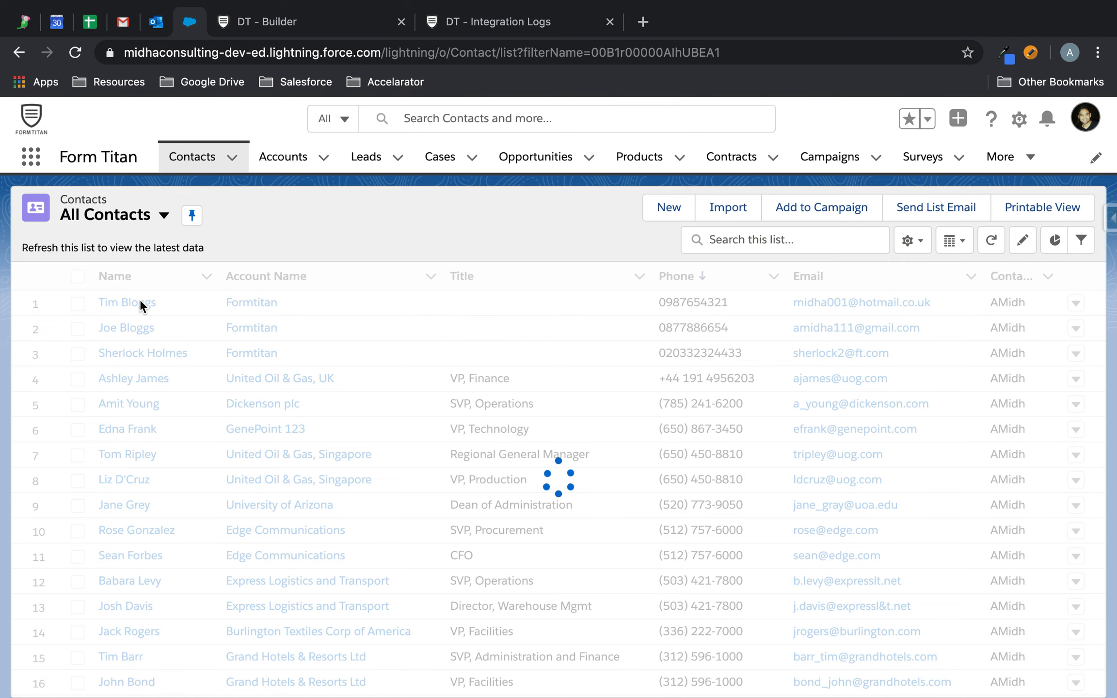
# On the first contact, confirm sign document TSD-0000024 shows Completed
pyautogui.click(140, 300)
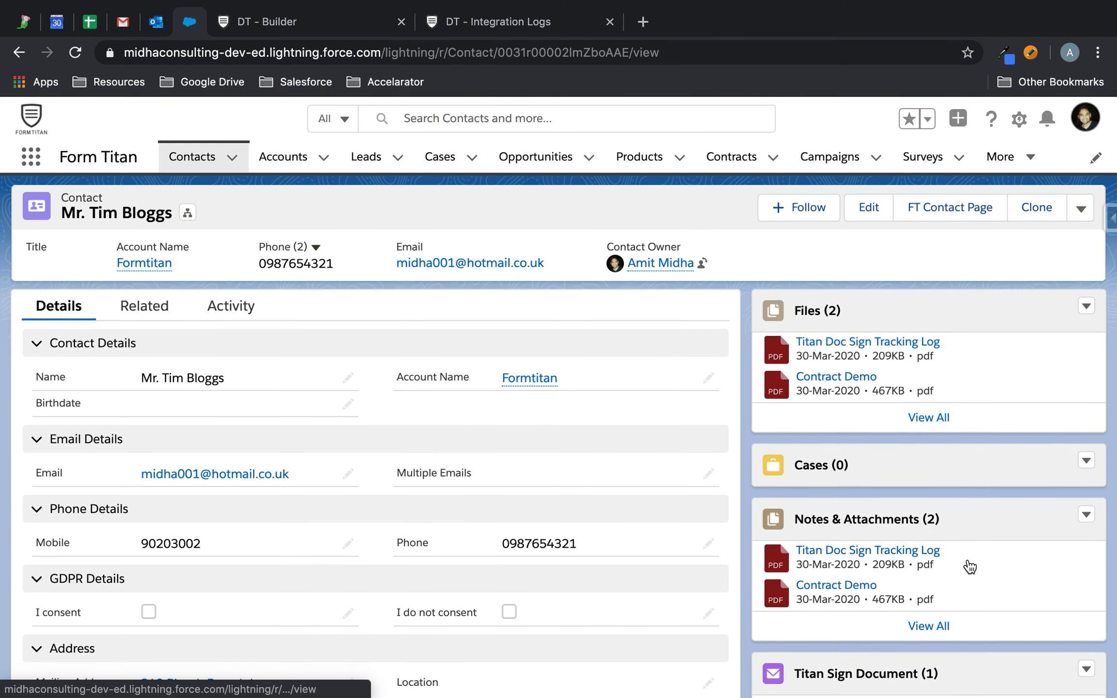
pyautogui.scroll(-8, 967, 565)
pyautogui.click(928, 343)
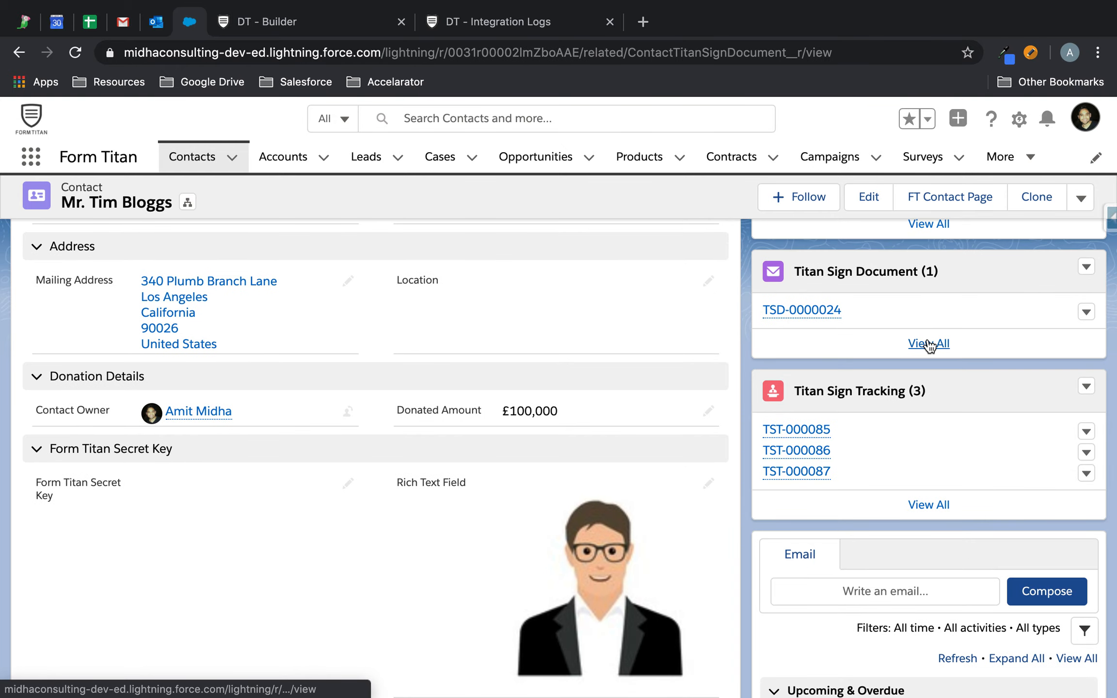
pyautogui.click(145, 302)
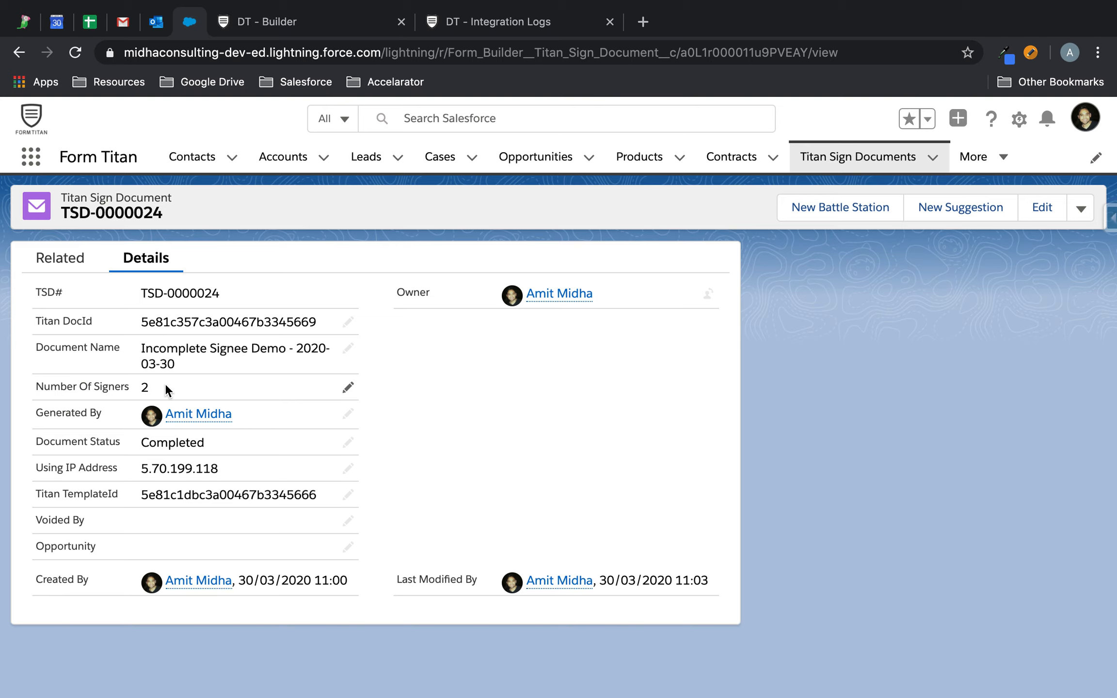
pyautogui.click(18, 52)
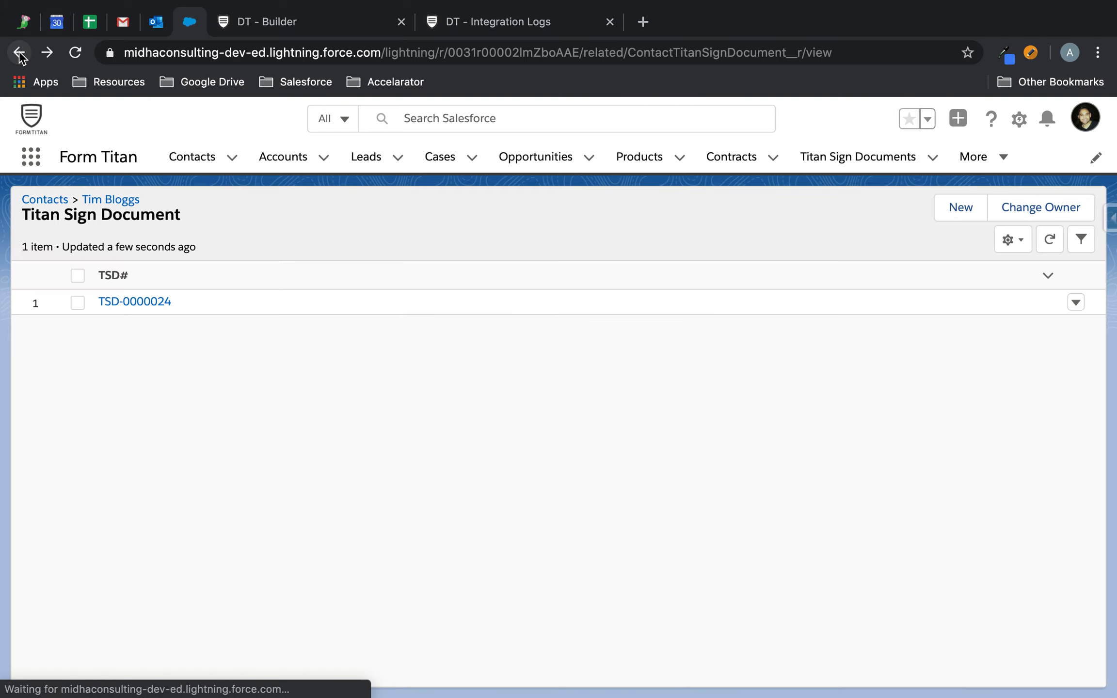
pyautogui.click(17, 52)
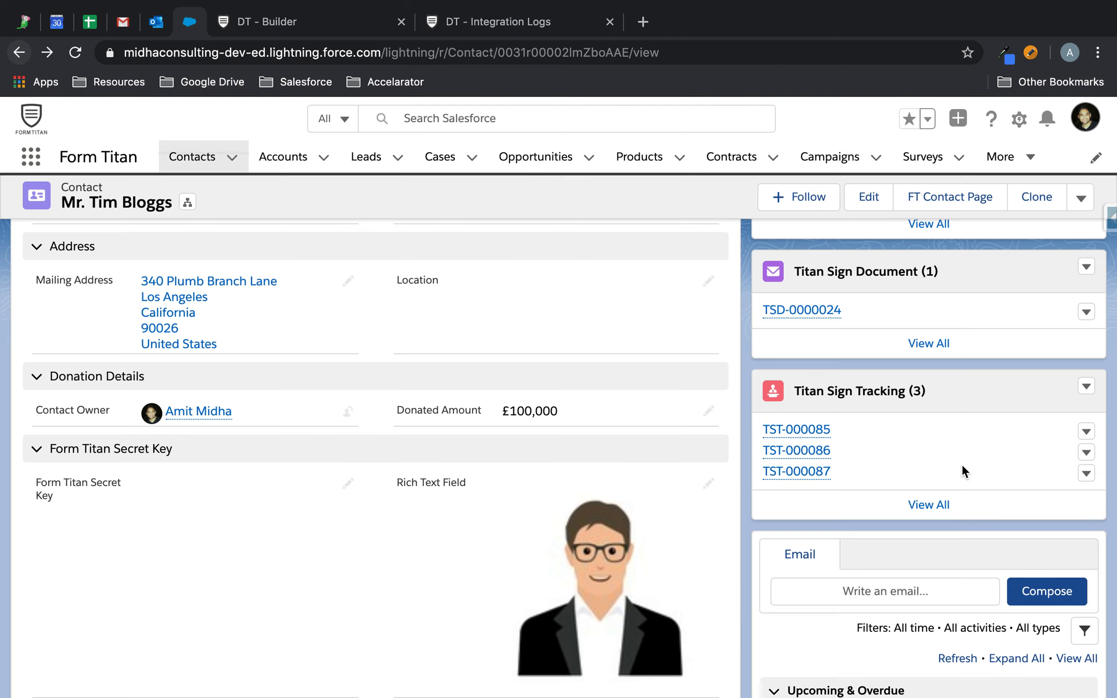
# Inspect sign tracking entry TST-000087, then return to the contact's record page
pyautogui.click(931, 504)
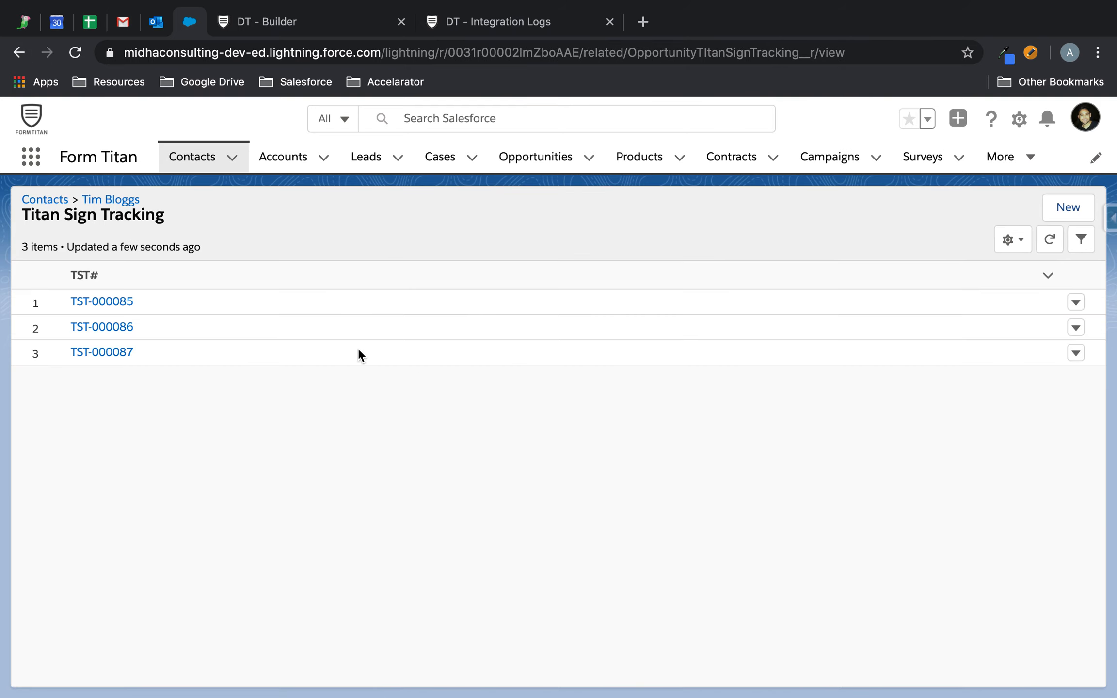
pyautogui.click(103, 352)
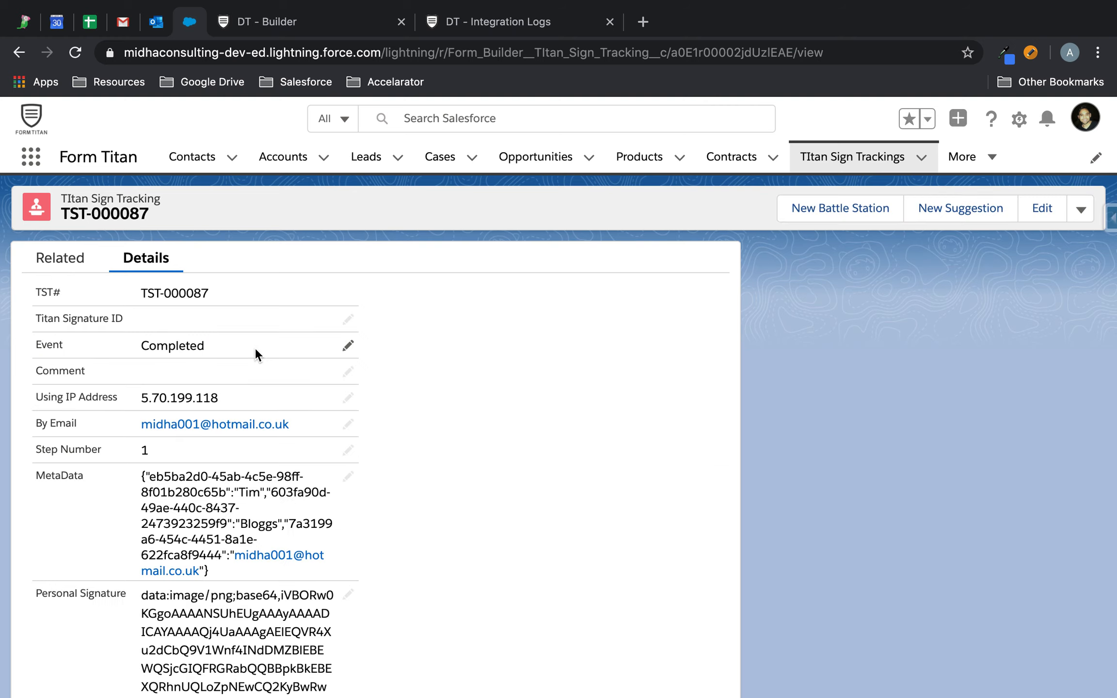
pyautogui.scroll(-5, 256, 485)
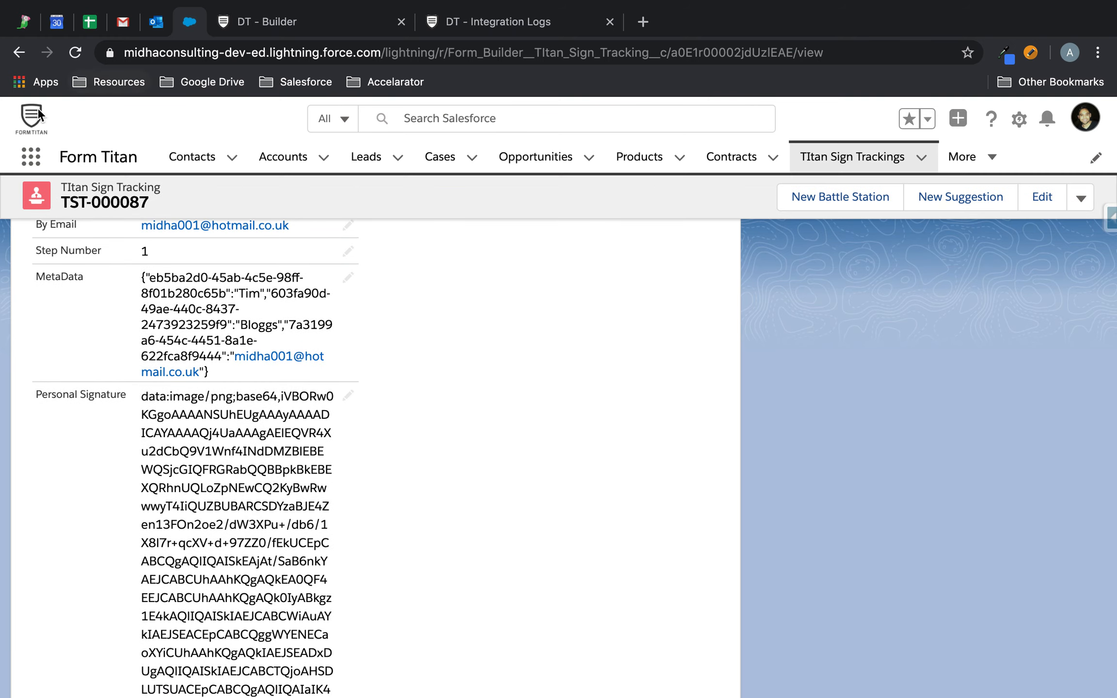
pyautogui.click(18, 52)
pyautogui.click(19, 52)
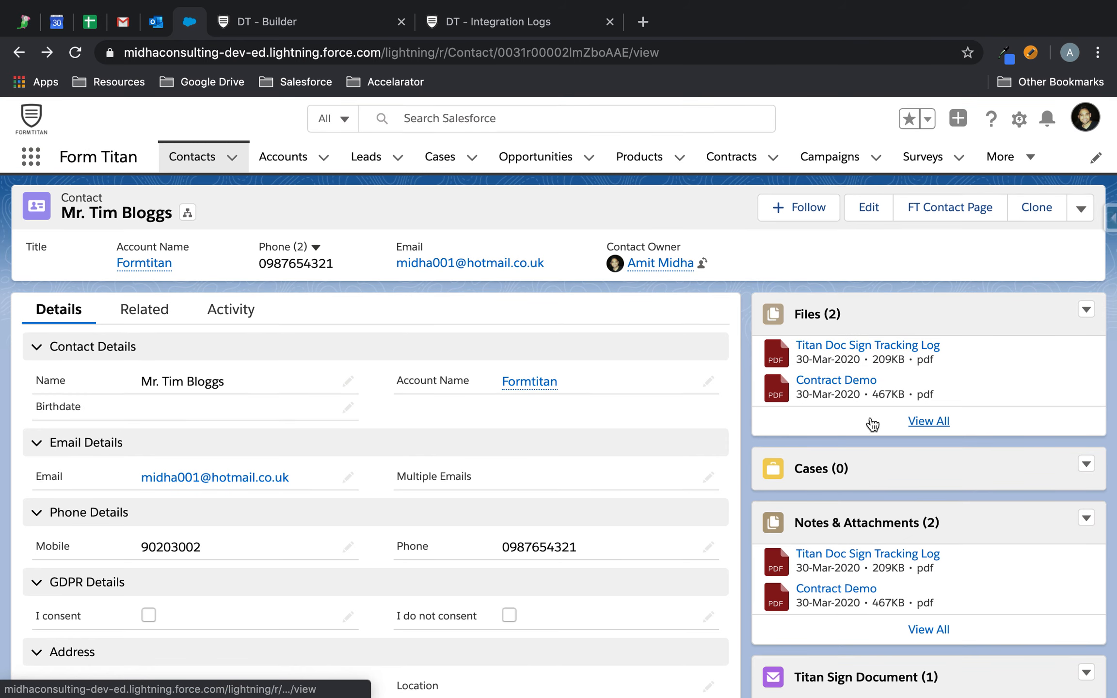
pyautogui.click(866, 345)
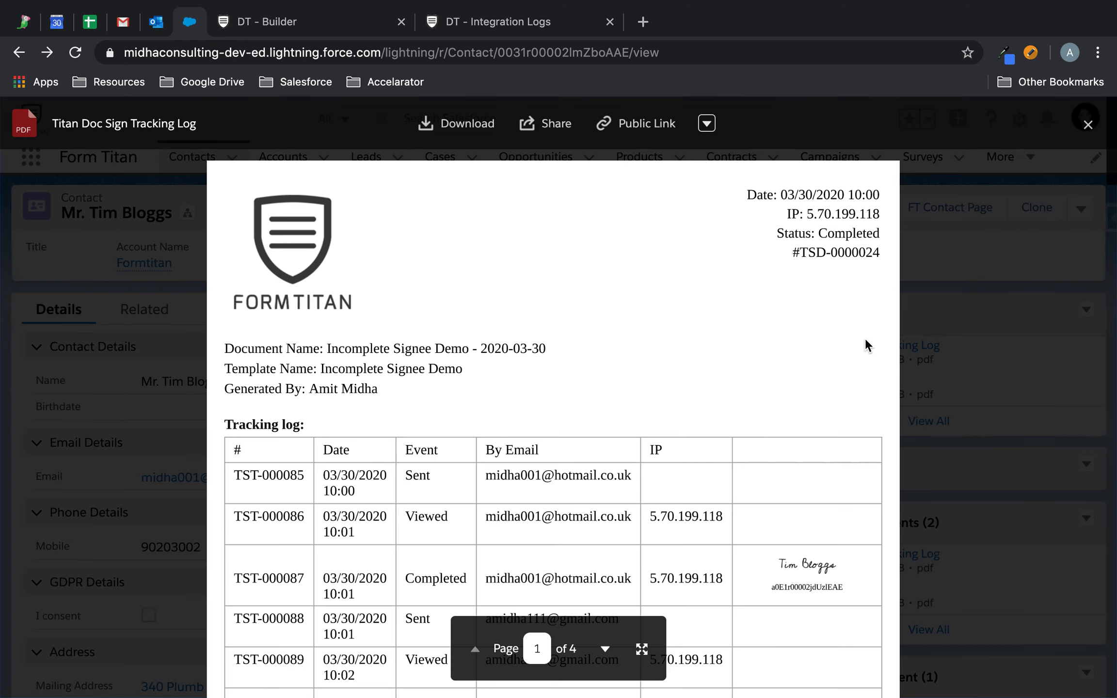
pyautogui.scroll(-5, 836, 374)
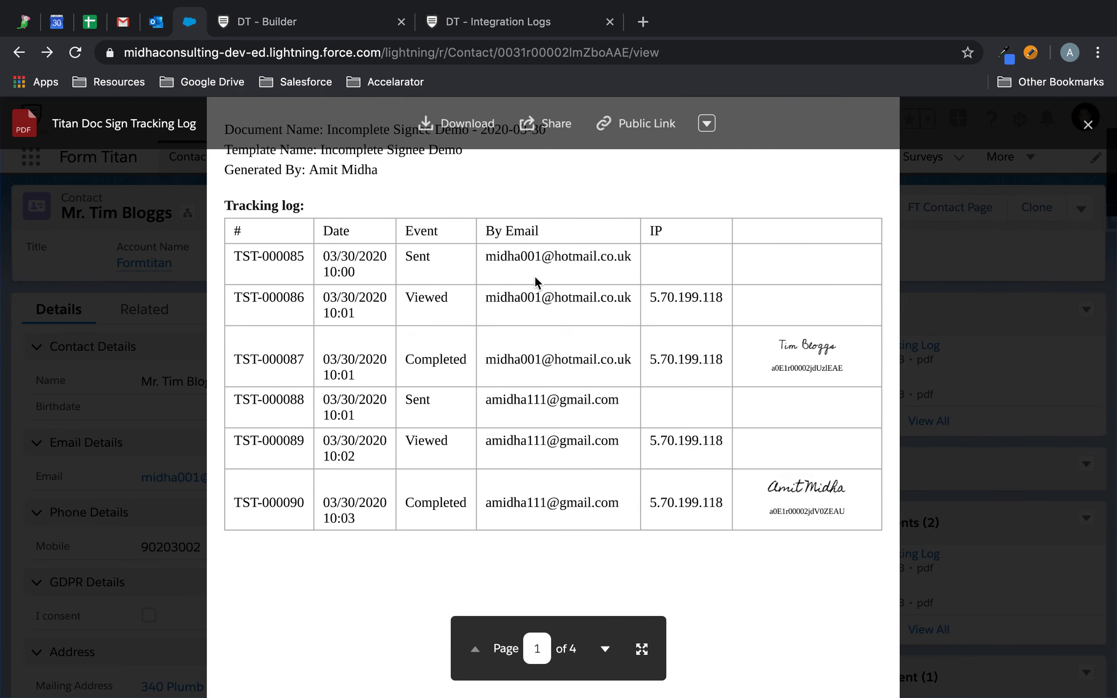
pyautogui.scroll(1, 534, 275)
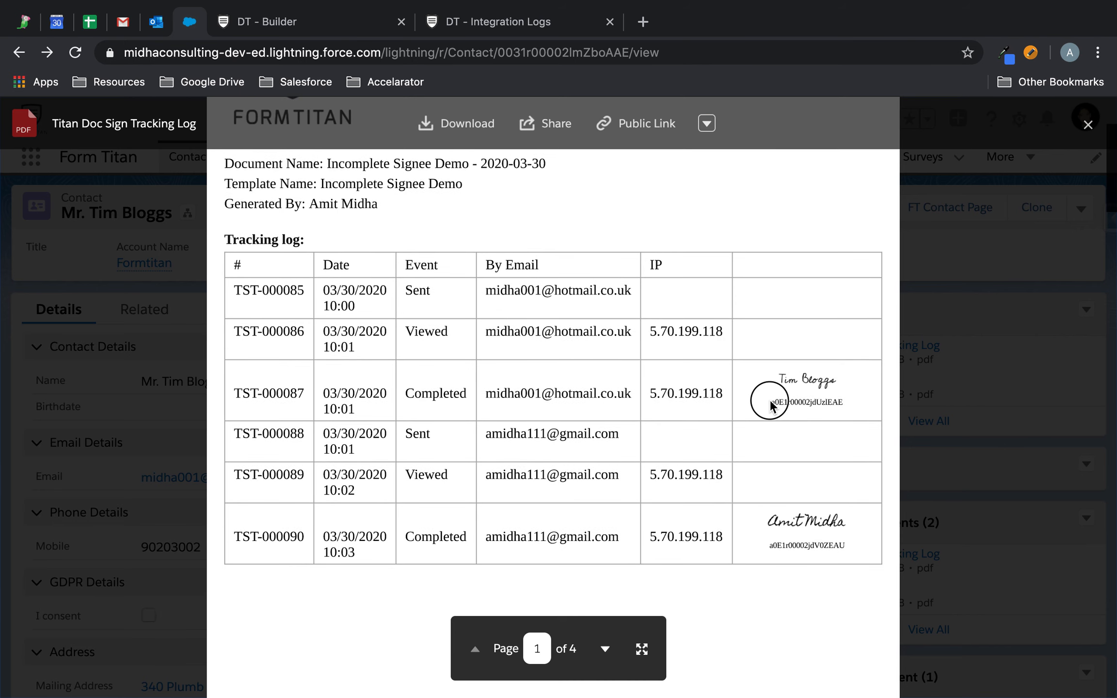
pyautogui.click(947, 431)
pyautogui.click(835, 381)
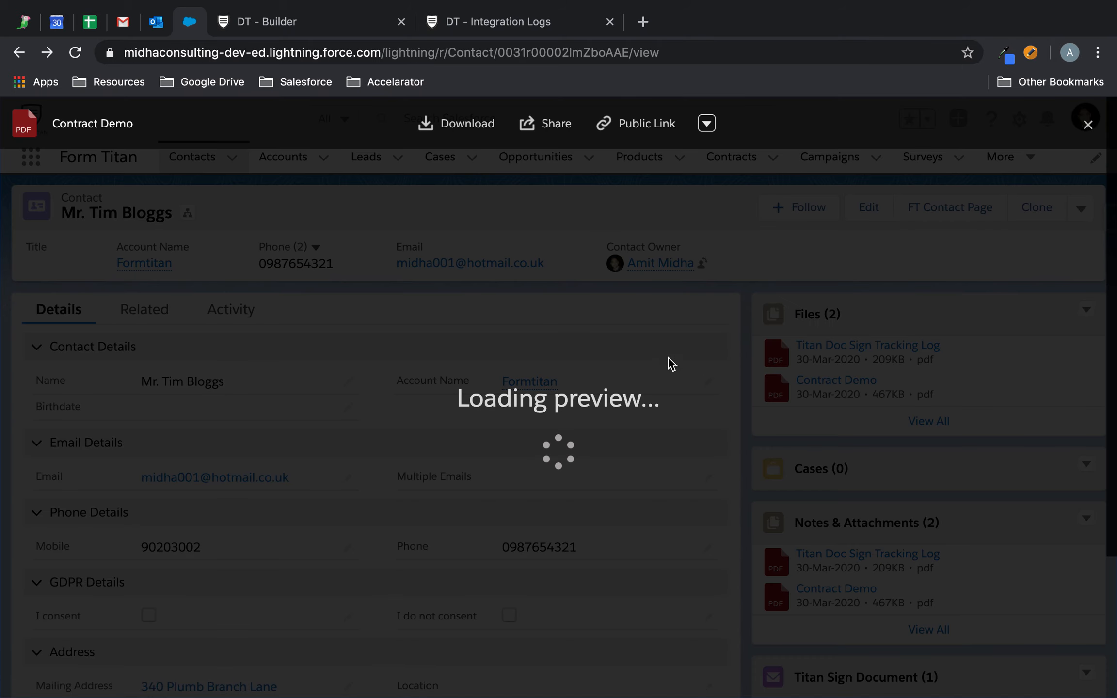
pyautogui.scroll(-15, 658, 364)
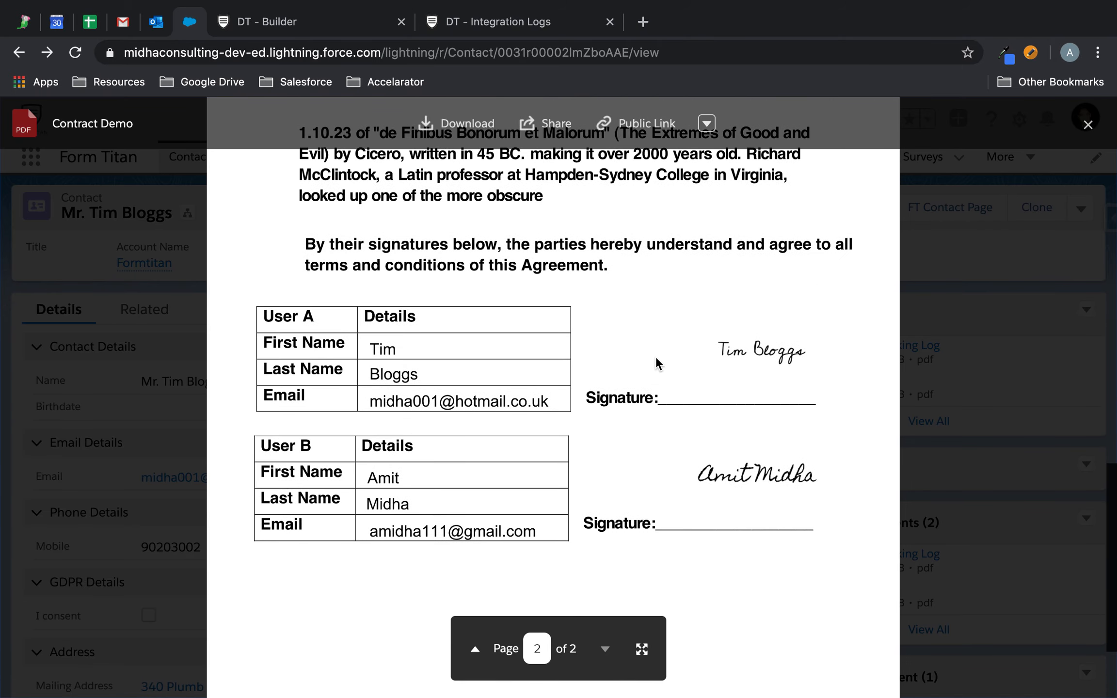
# Close the Contract Demo preview and view Outlook's Incomplete.pdf with its INCOMPLETE watermark
pyautogui.click(188, 326)
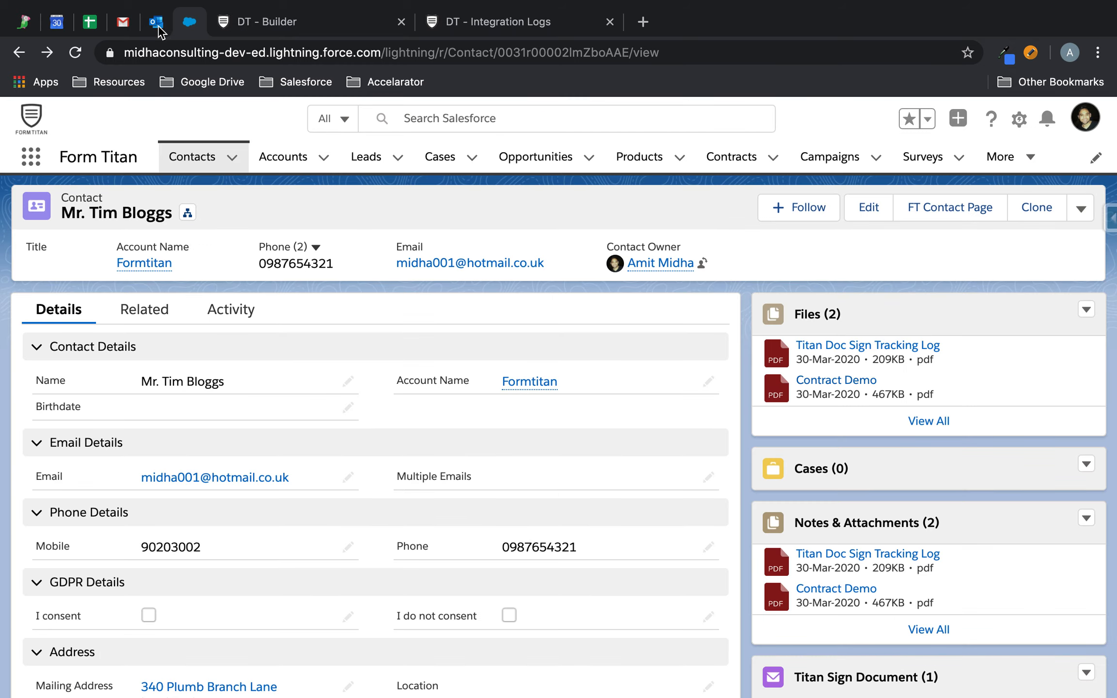
pyautogui.click(155, 21)
pyautogui.click(311, 304)
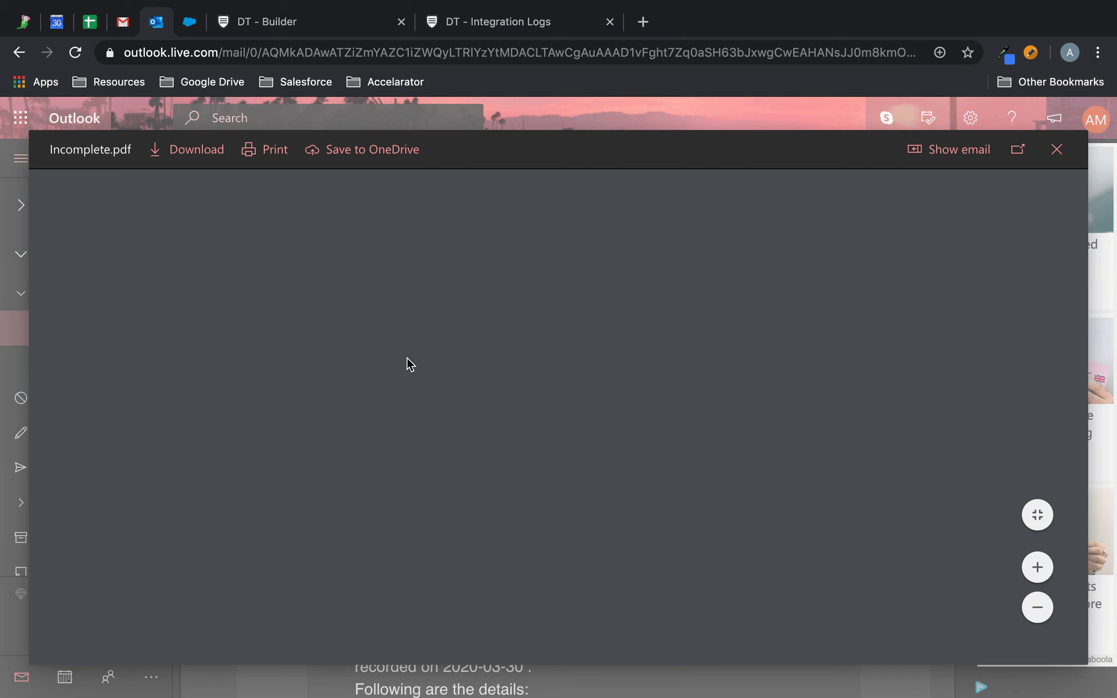
pyautogui.scroll(-5, 573, 368)
pyautogui.scroll(-10, 573, 371)
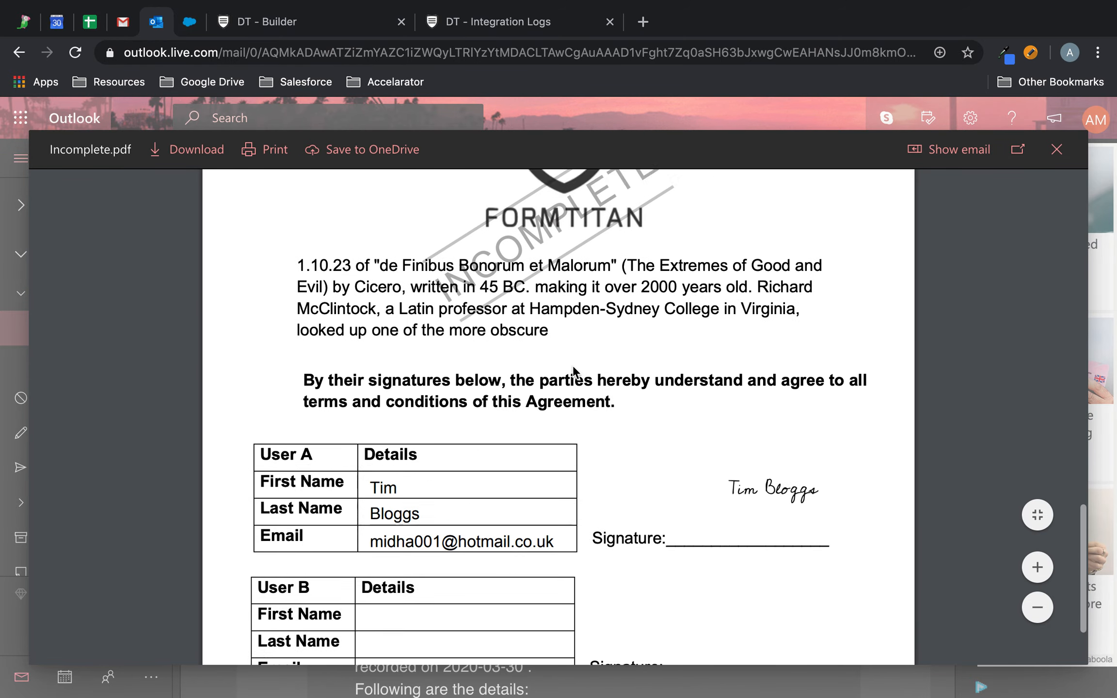
pyautogui.scroll(4, 572, 364)
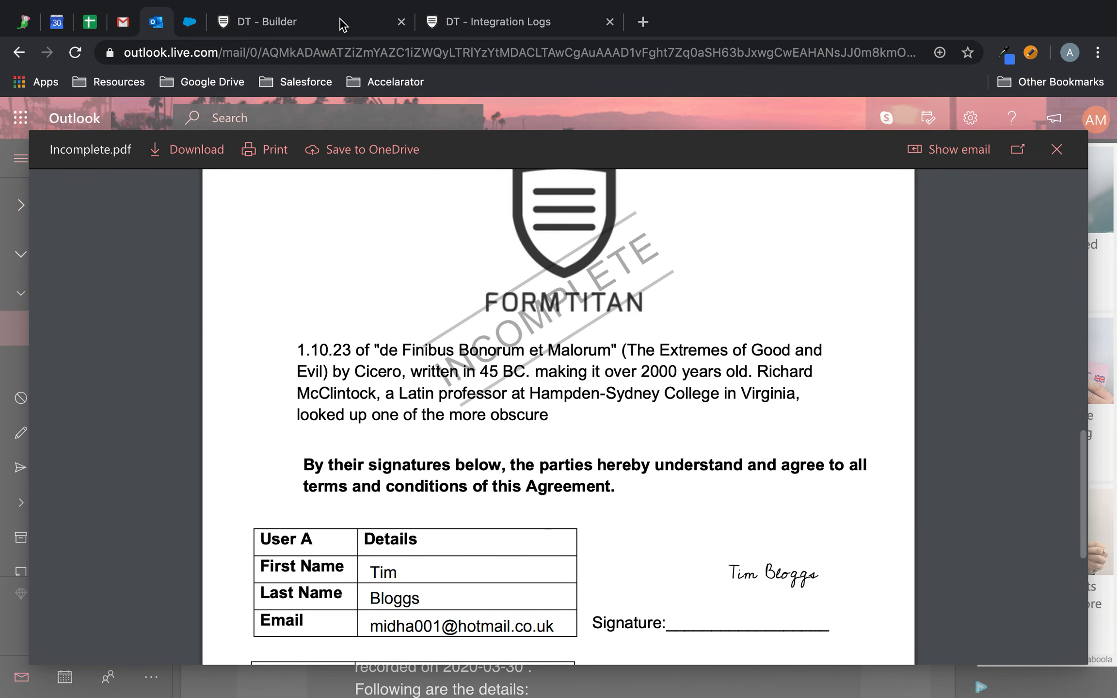
pyautogui.click(331, 31)
# Expand the Email settings and edit the User sign document message template
pyautogui.click(977, 336)
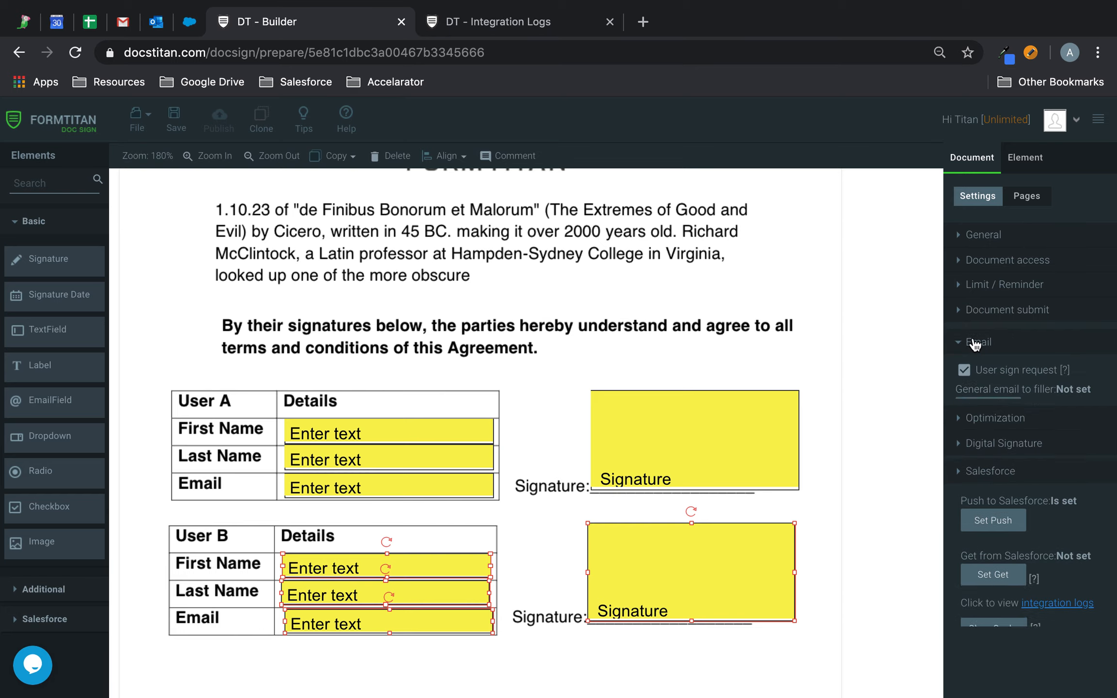
pyautogui.click(997, 482)
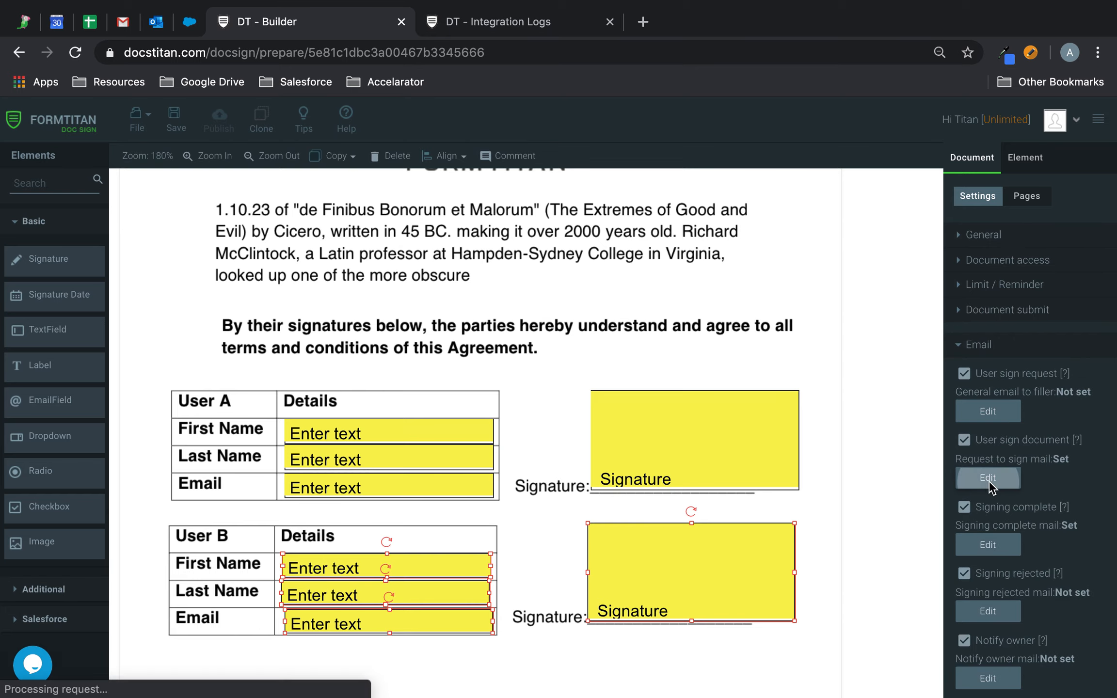